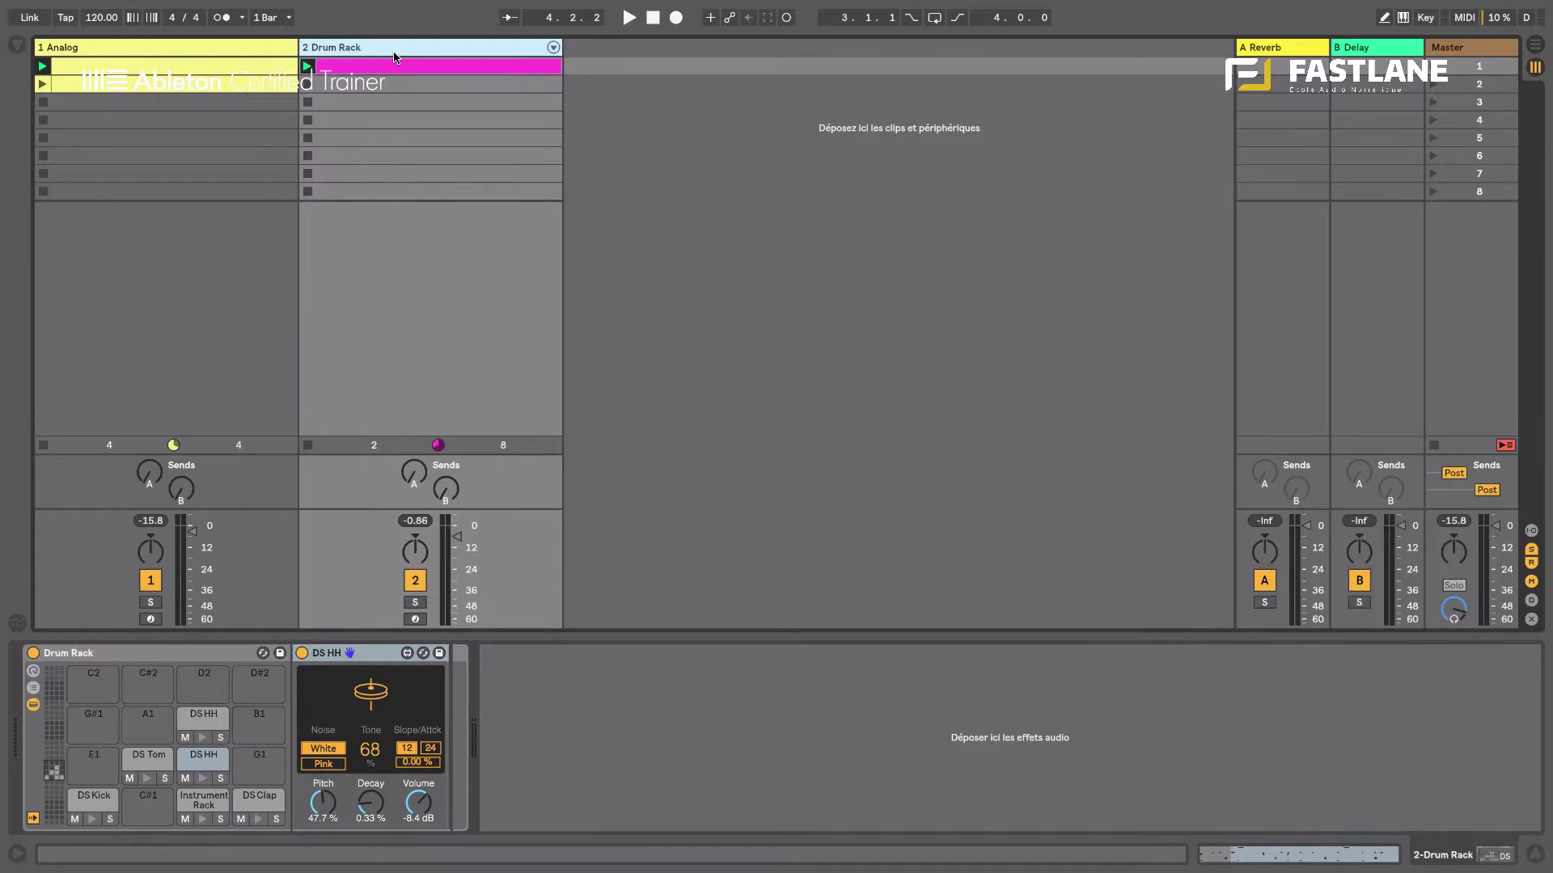
Select the Analog track, switch off the Drum Rack track and start playback
{"action": "left_click", "coordinate": [172, 45]}
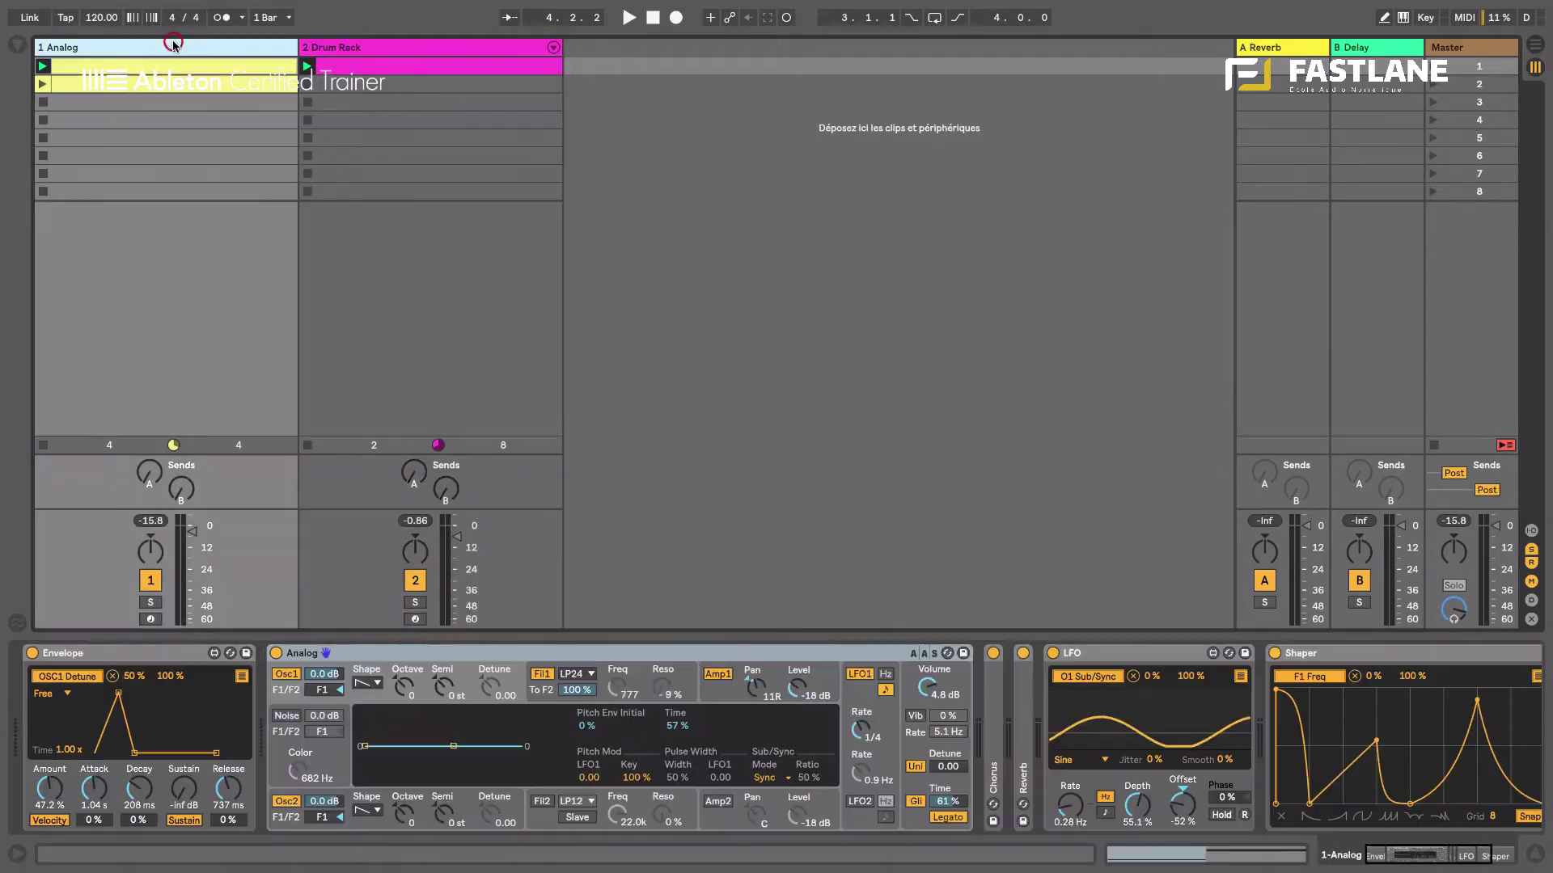
{"action": "left_click", "coordinate": [418, 577]}
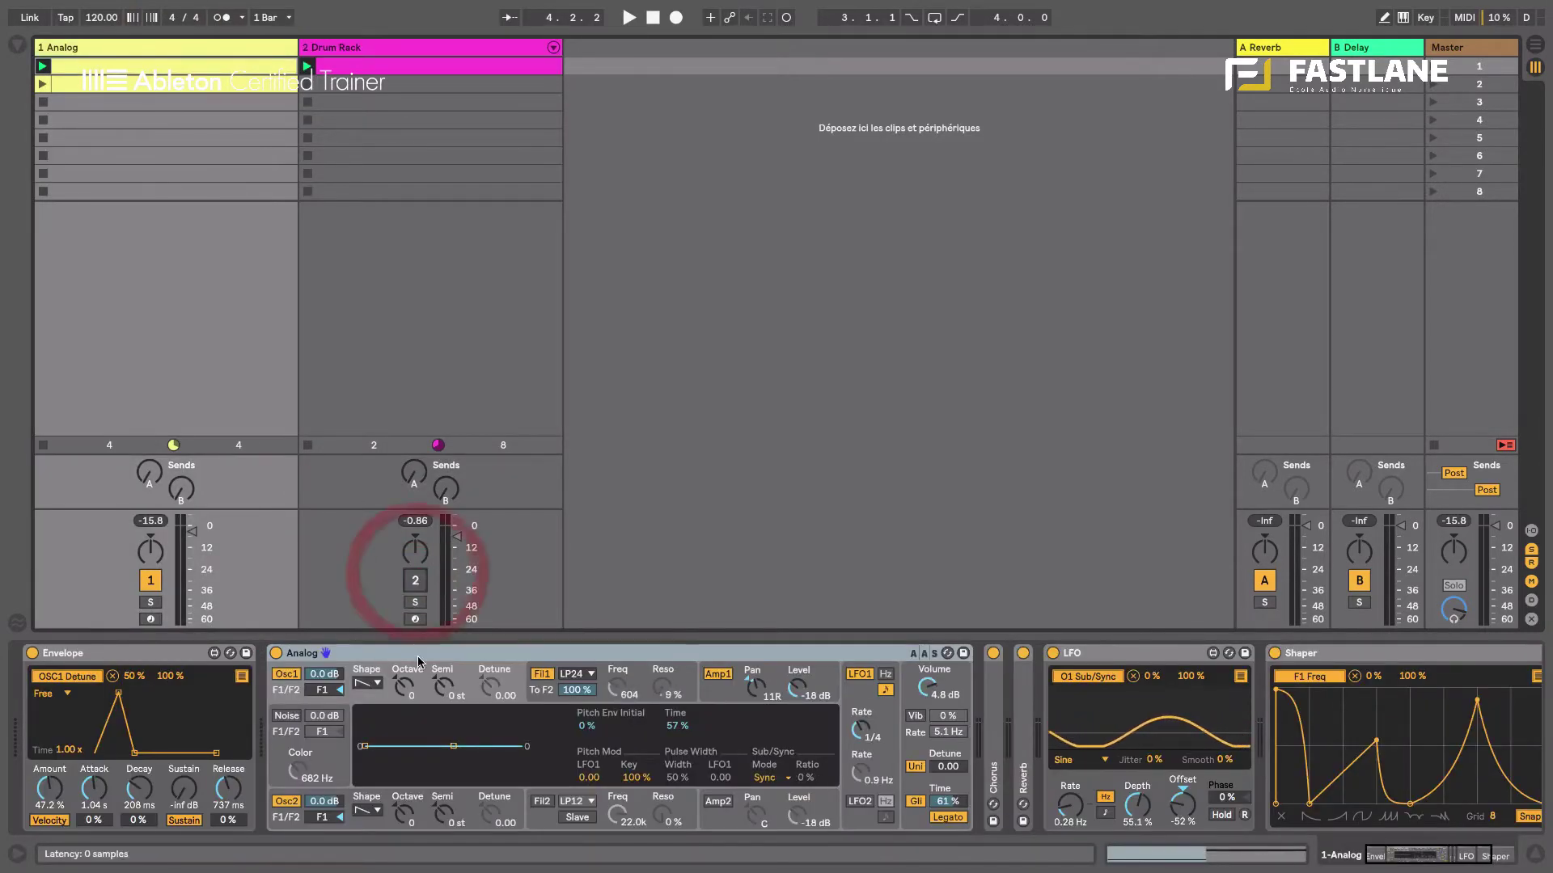
{"action": "left_click", "coordinate": [417, 657]}
{"action": "key", "text": "space"}
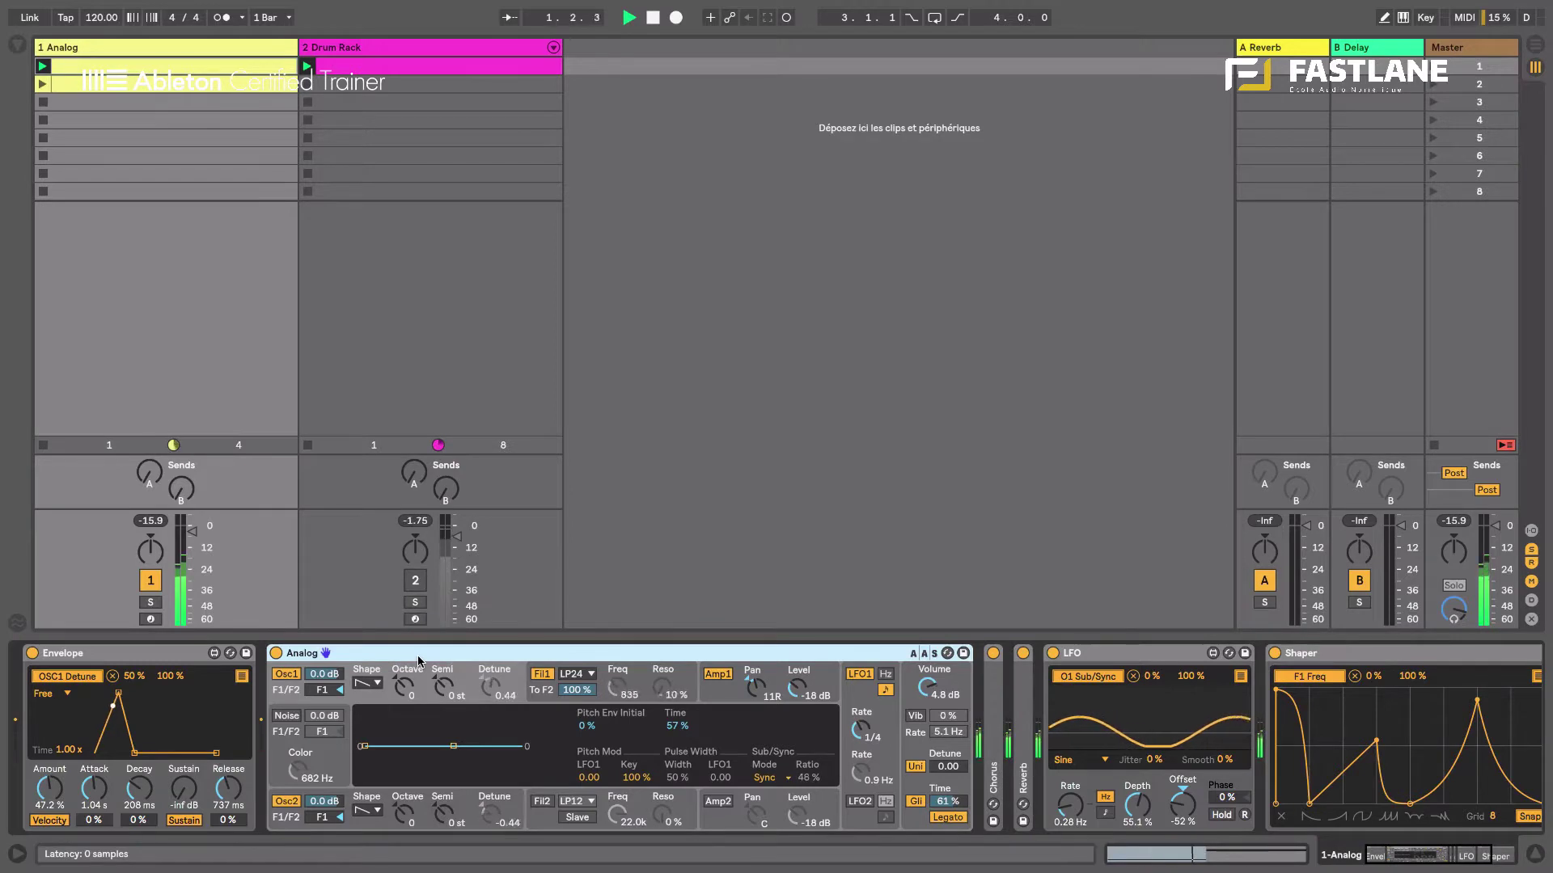
Step through the Envelope, LFO and Shaper devices, then re-enable and reselect the Drum Rack track
{"action": "left_click", "coordinate": [134, 653]}
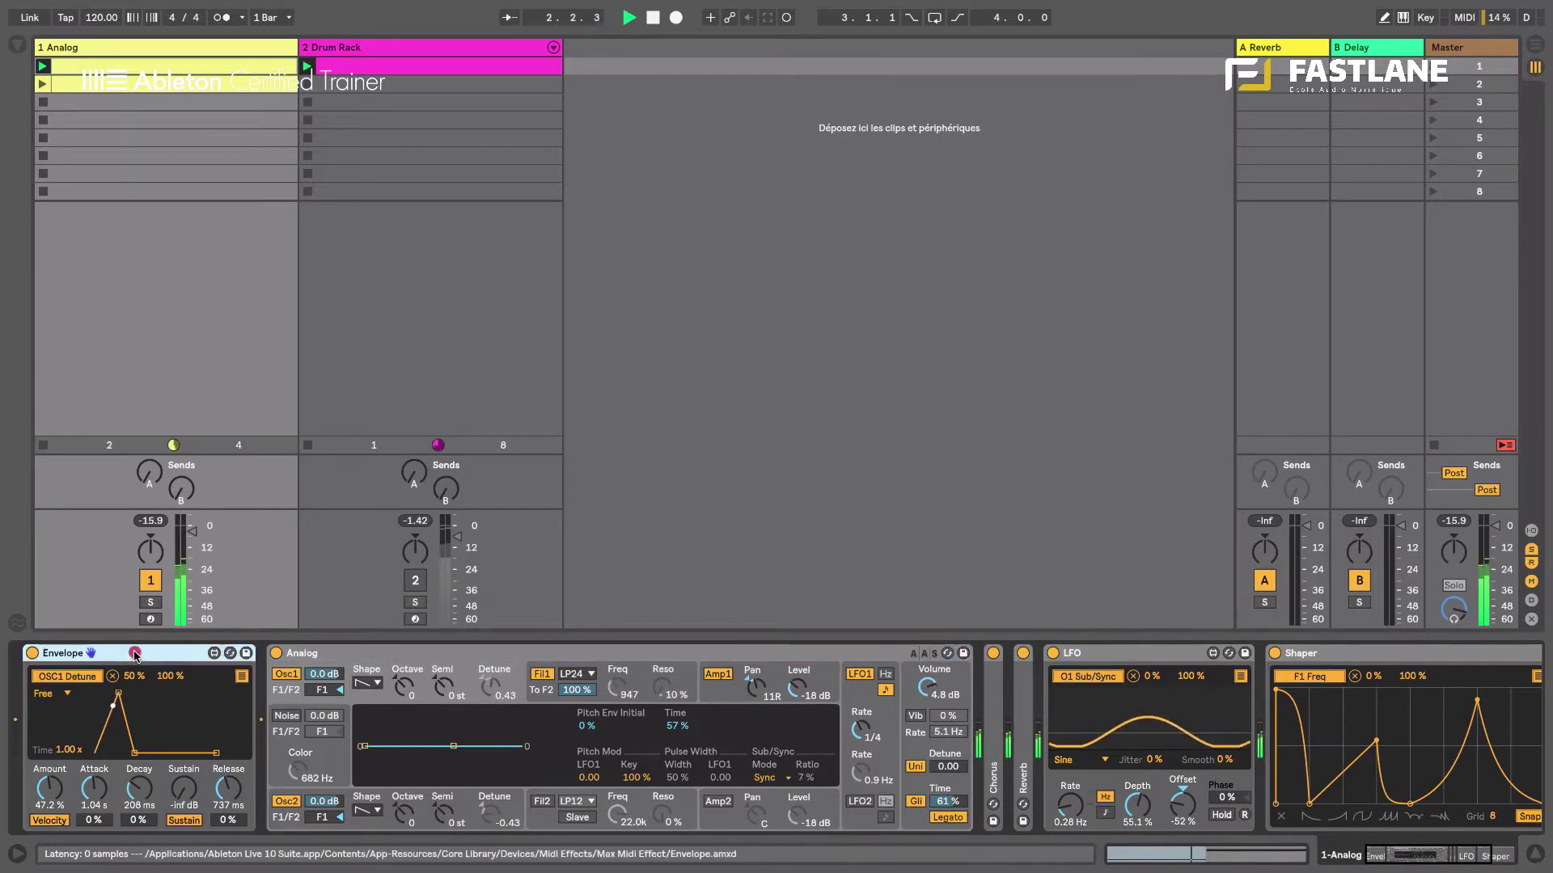
{"action": "left_click", "coordinate": [1112, 653]}
{"action": "left_click", "coordinate": [1330, 654]}
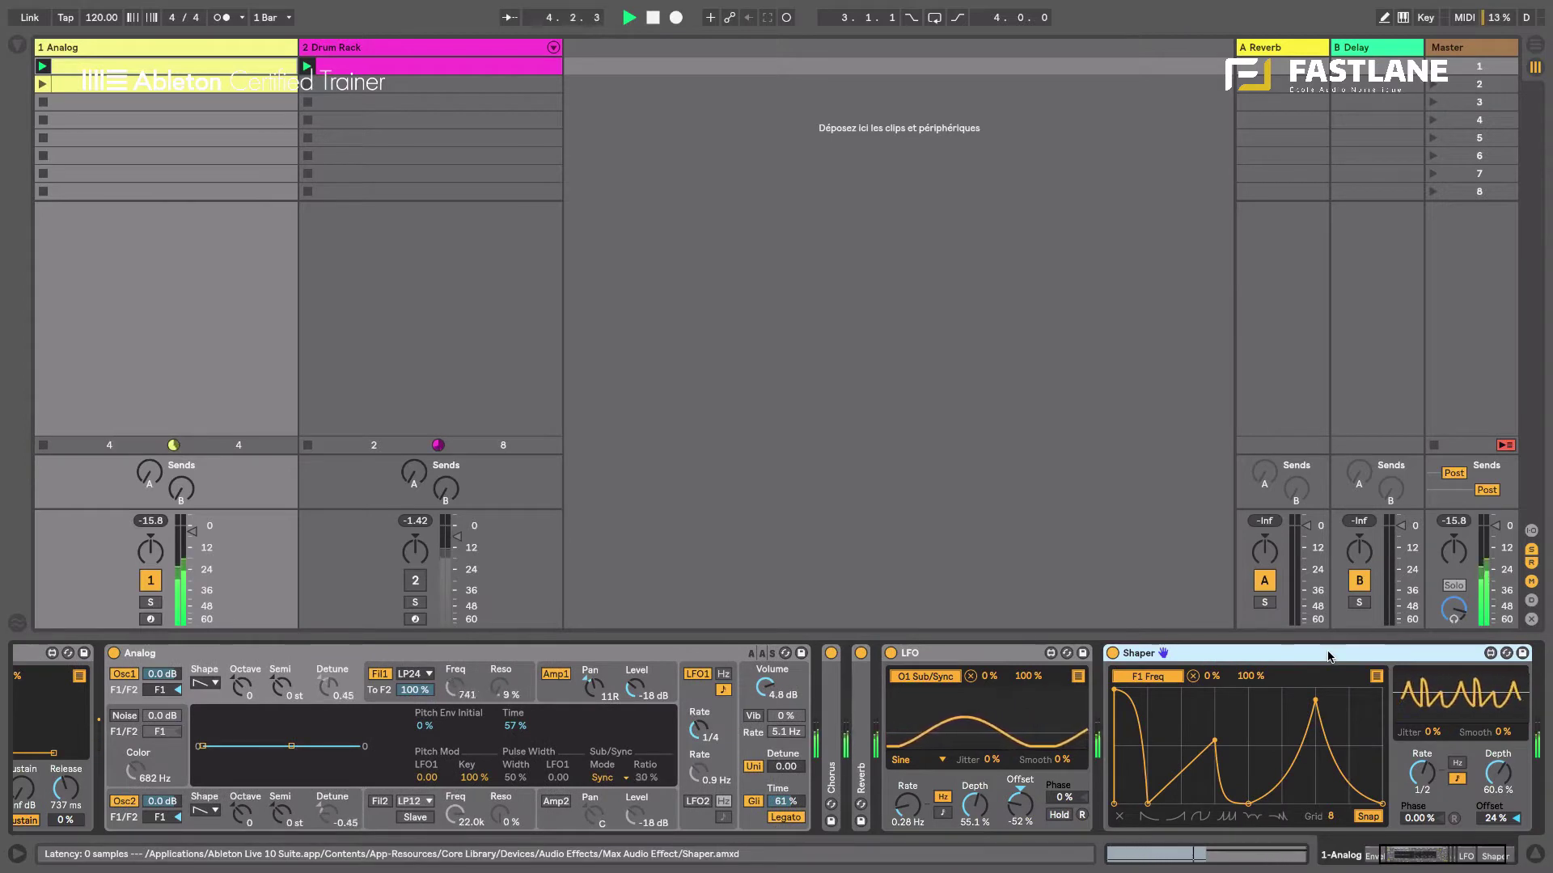
{"action": "left_click", "coordinate": [415, 580]}
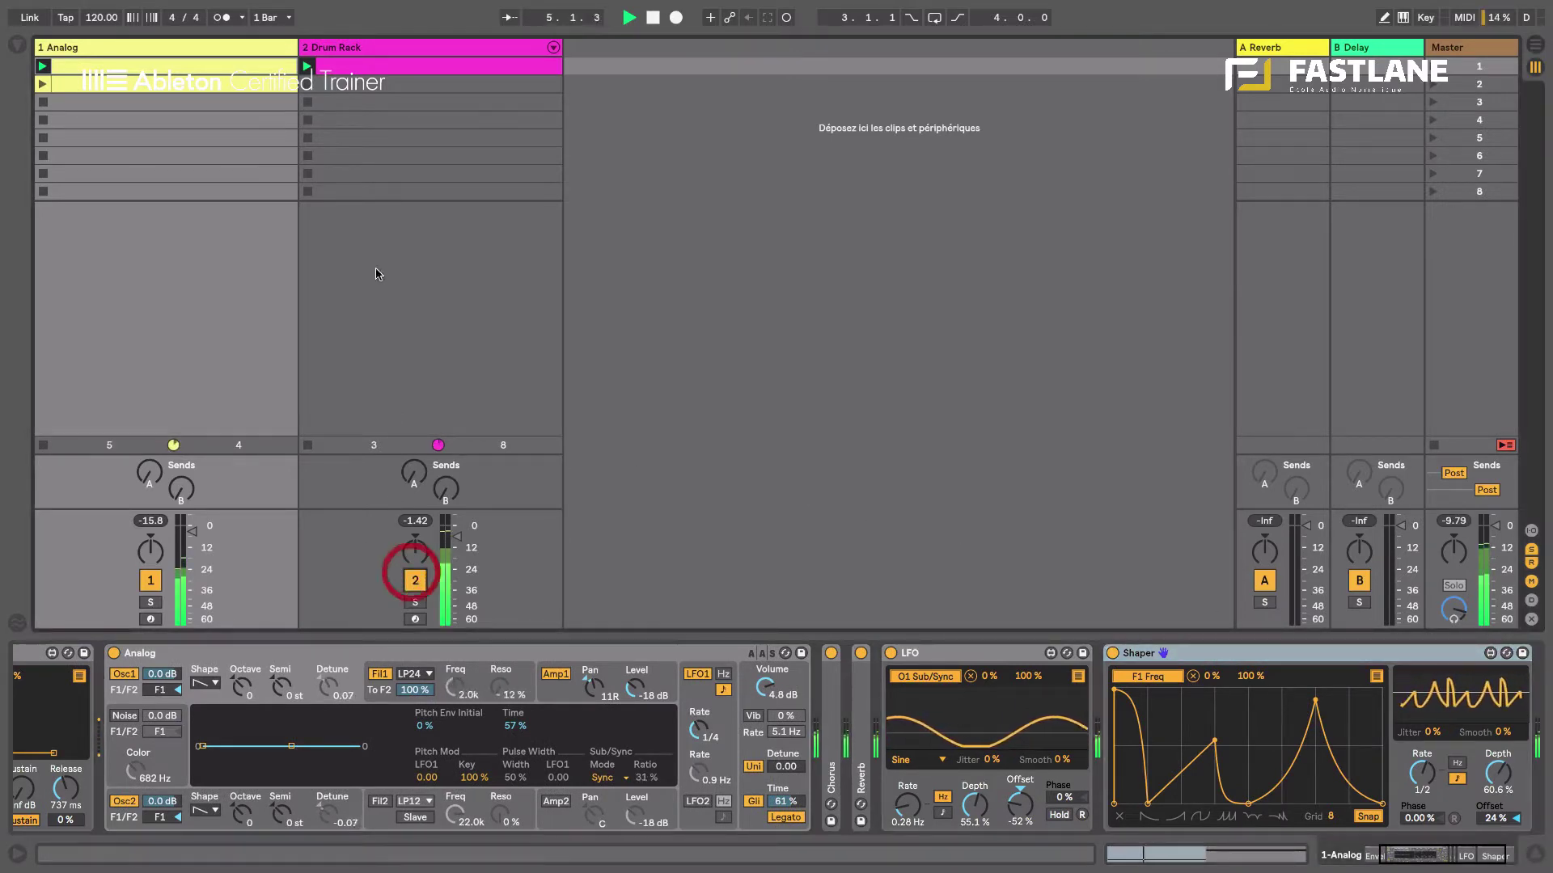
{"action": "left_click", "coordinate": [364, 48]}
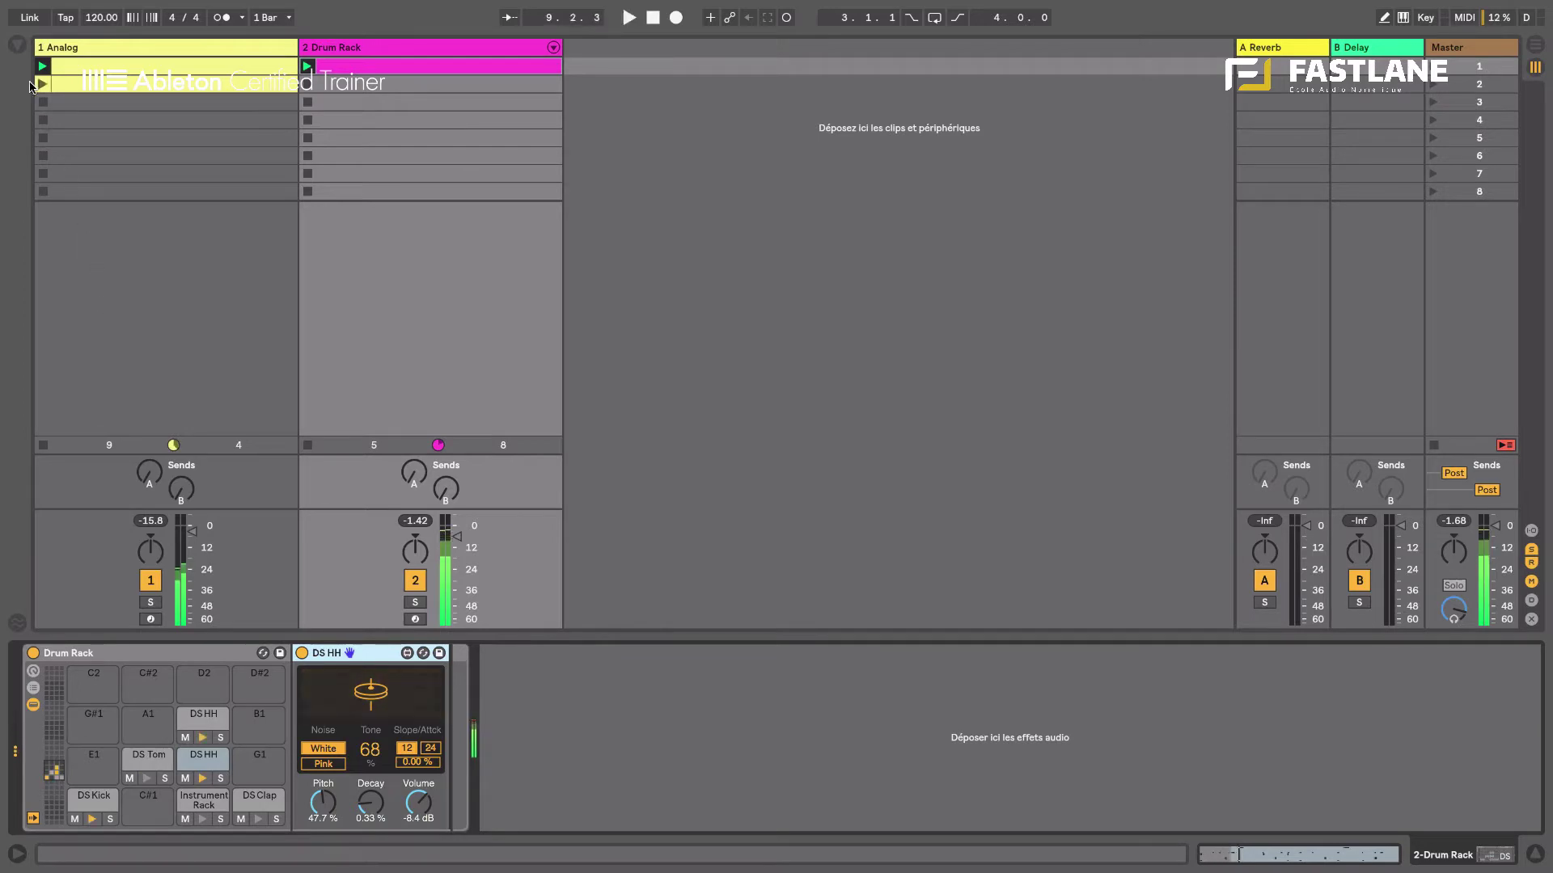
Load Expression Control from Max for Live > Max MIDI Effect onto the drum track
{"action": "left_click", "coordinate": [17, 44]}
{"action": "left_click", "coordinate": [61, 297]}
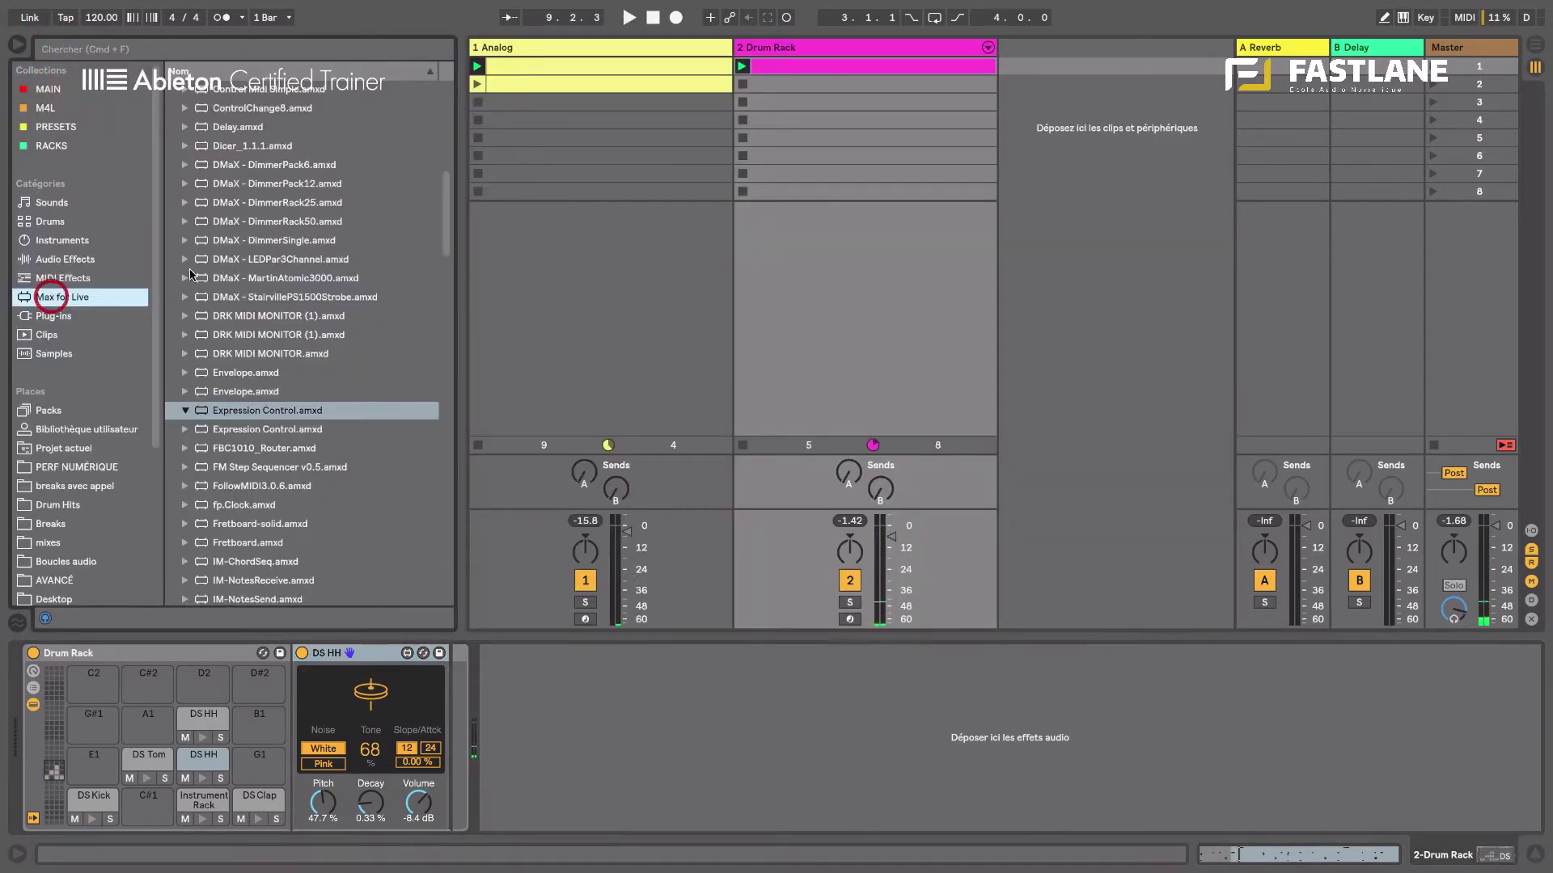
{"action": "left_click", "coordinate": [232, 127]}
{"action": "scroll", "coordinate": [235, 185], "scroll_direction": "down", "scroll_amount": 12}
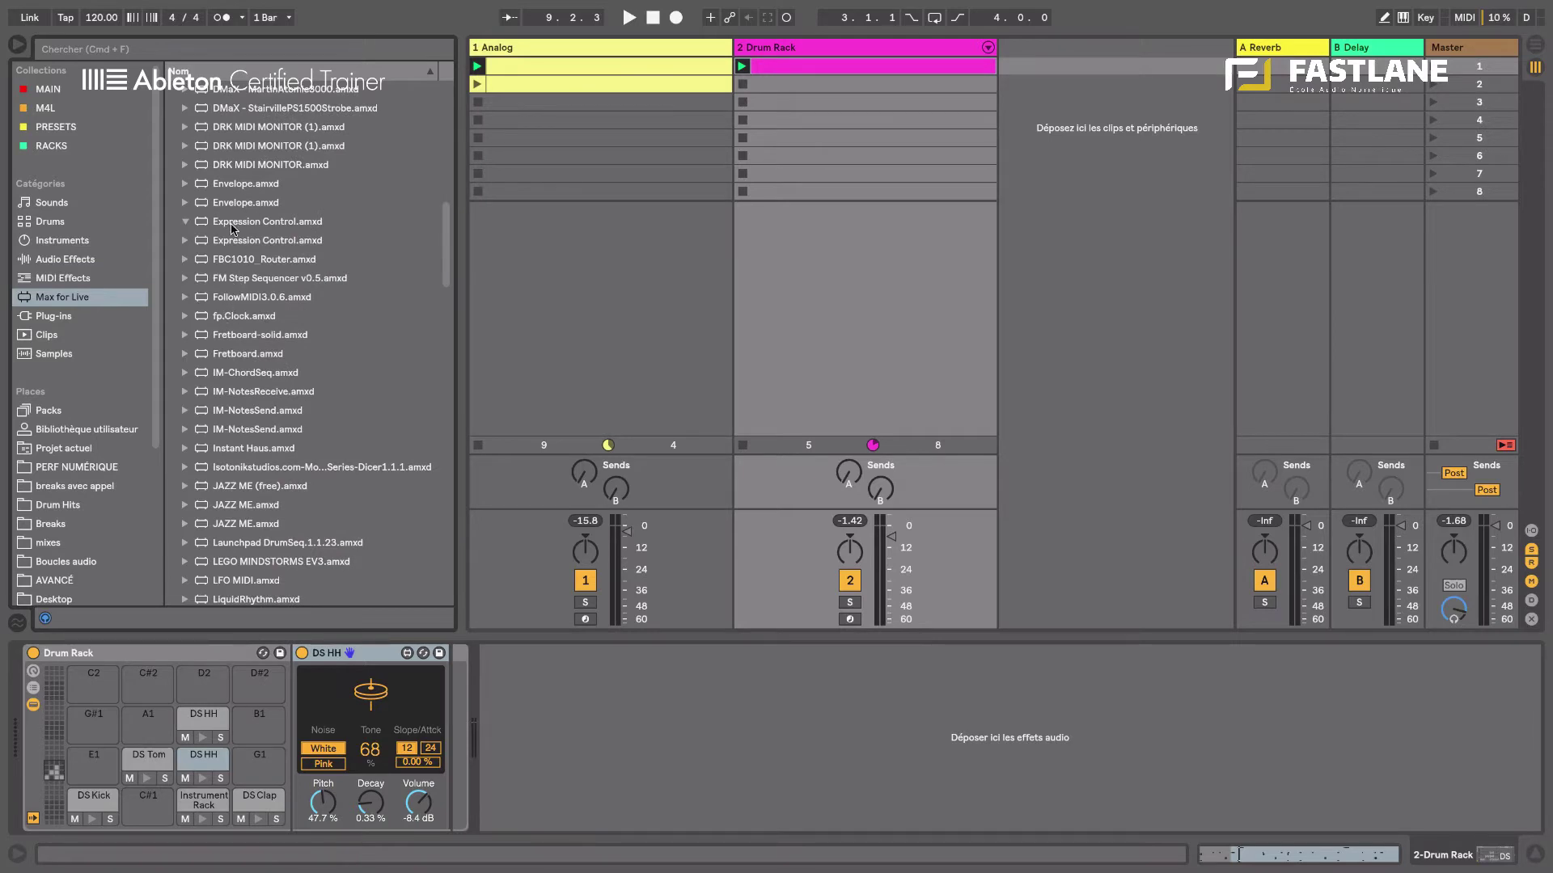
{"action": "double_click", "coordinate": [234, 236]}
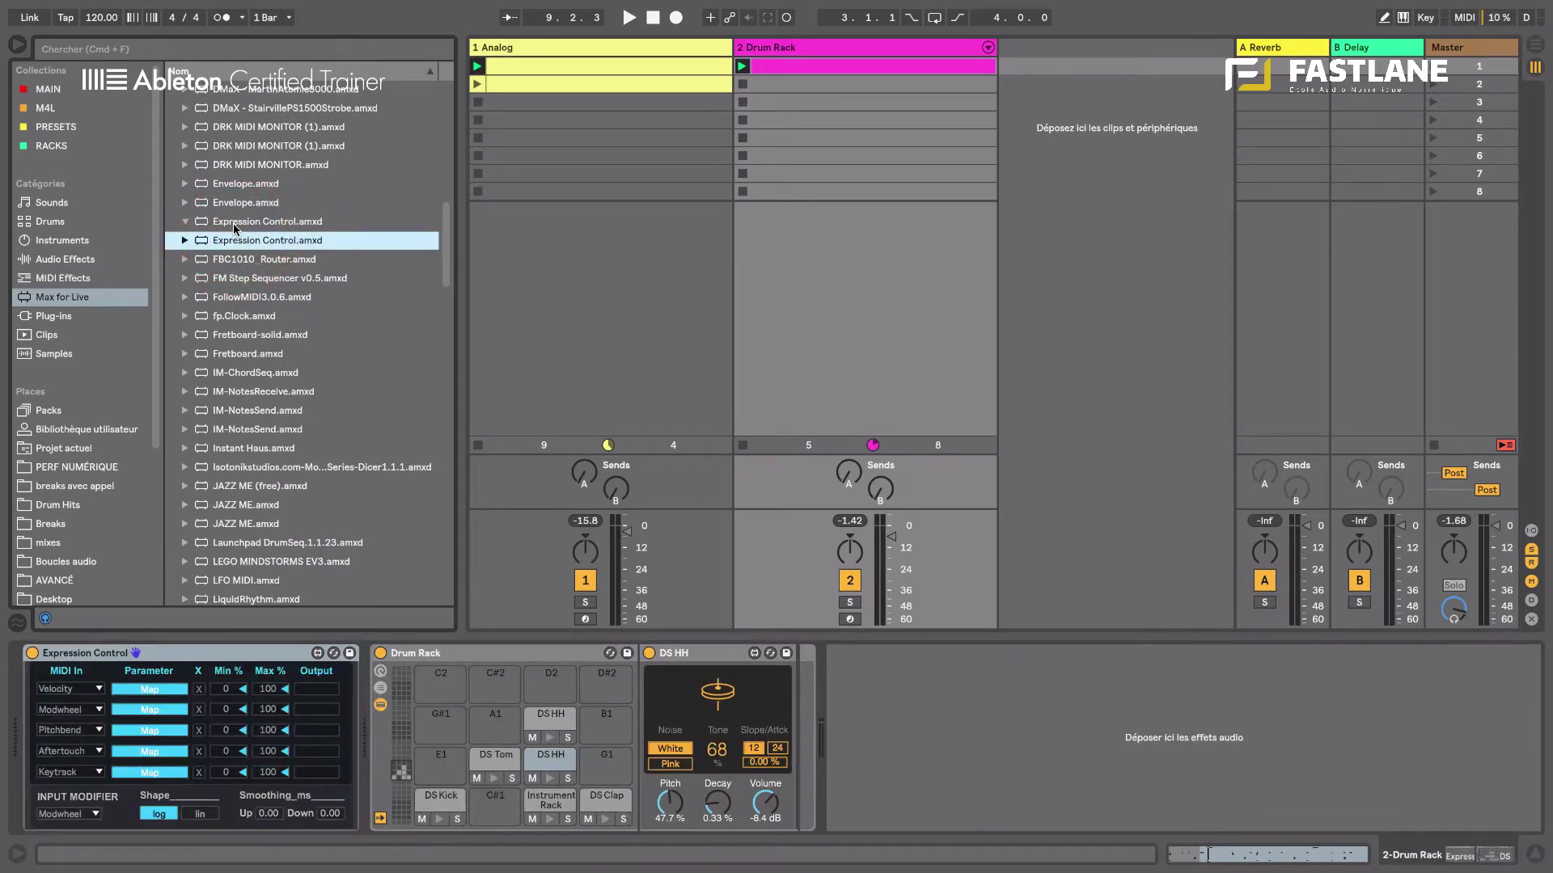
Close the browser and delete the duplicate Expression Control device
{"action": "double_click", "coordinate": [240, 221]}
{"action": "left_click", "coordinate": [15, 45]}
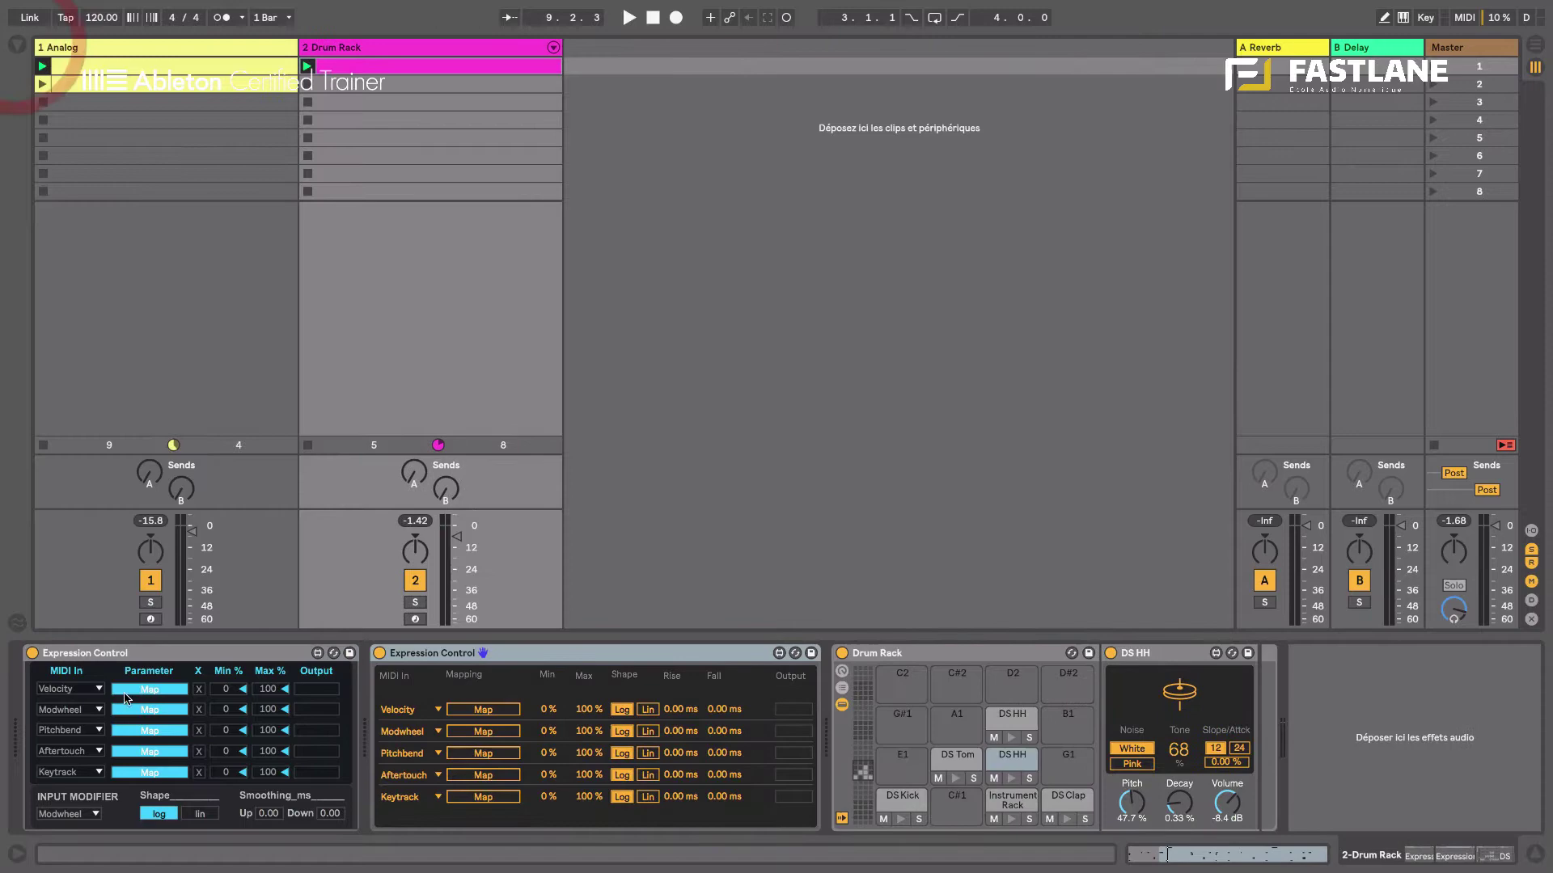
{"action": "left_click", "coordinate": [80, 653]}
{"action": "key", "text": "Delete"}
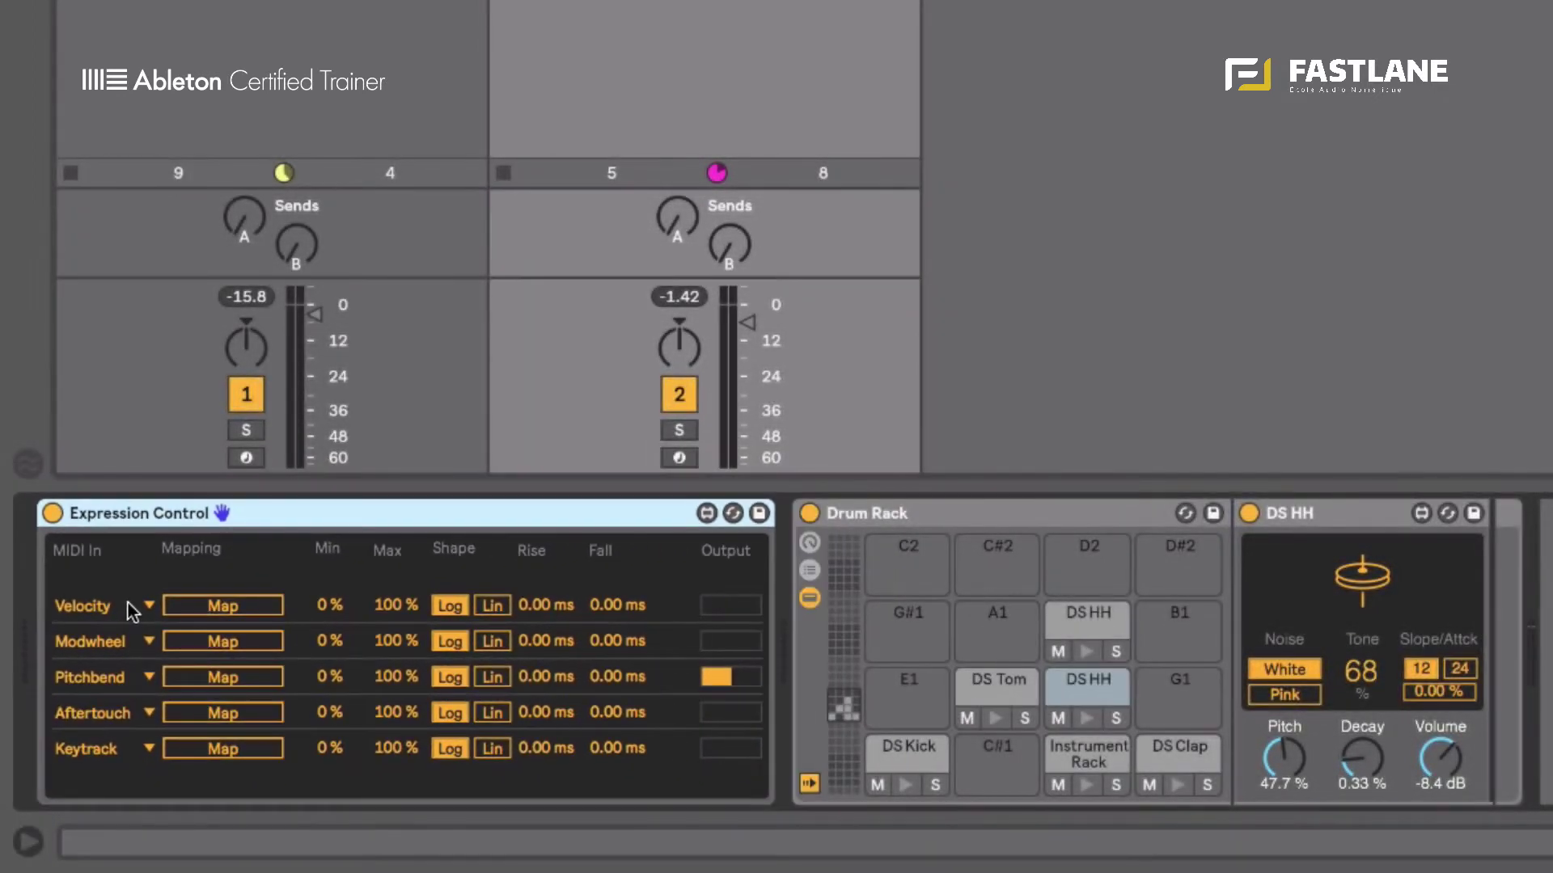
{"action": "key", "text": "shift+Tab"}
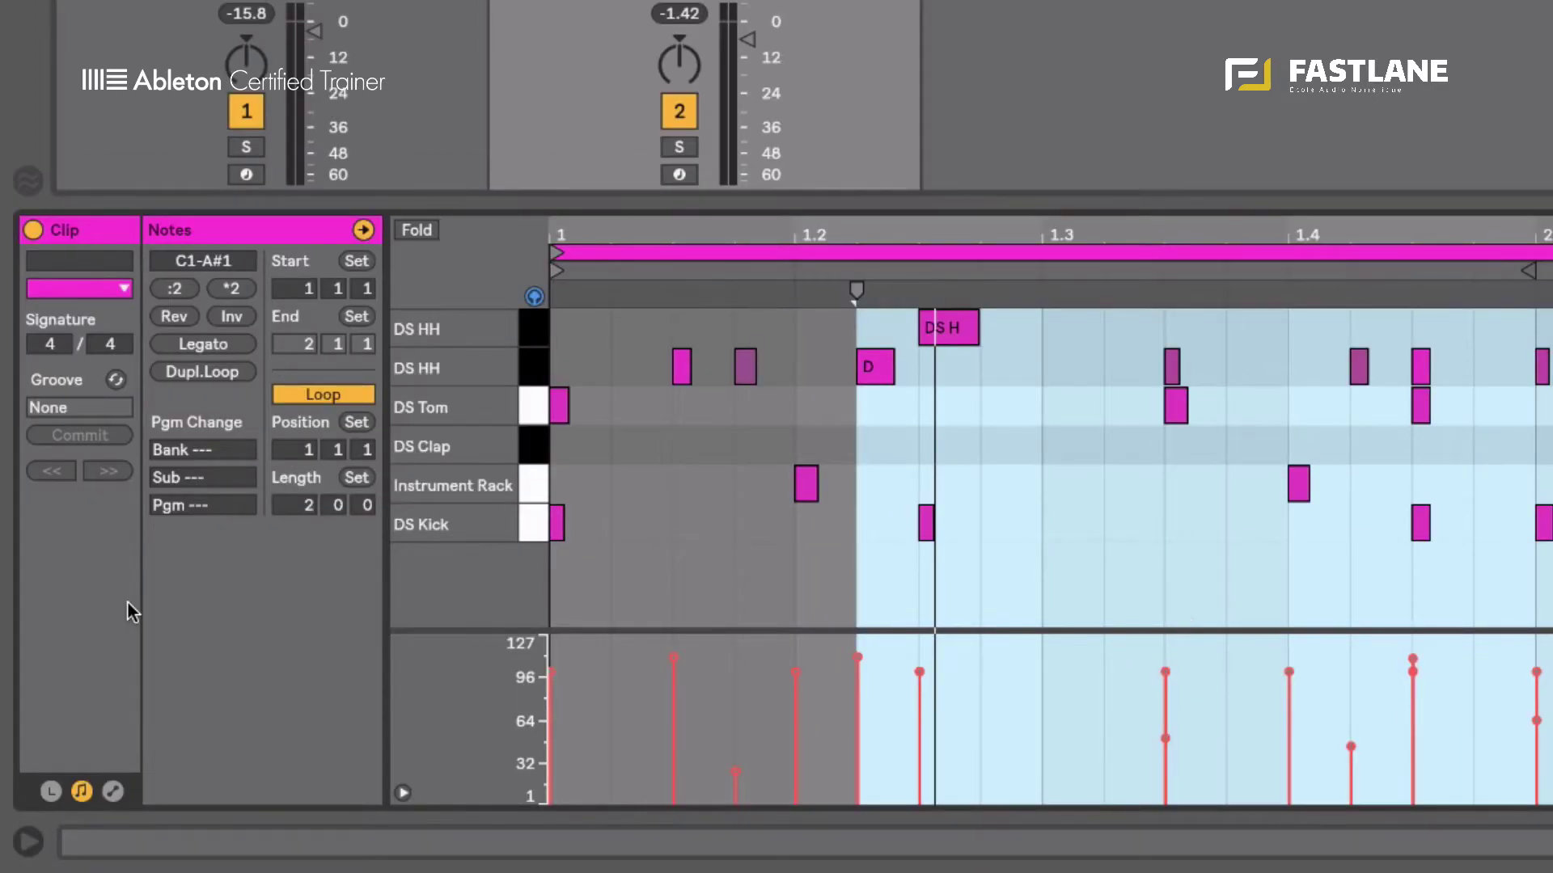
{"action": "left_click", "coordinate": [400, 794]}
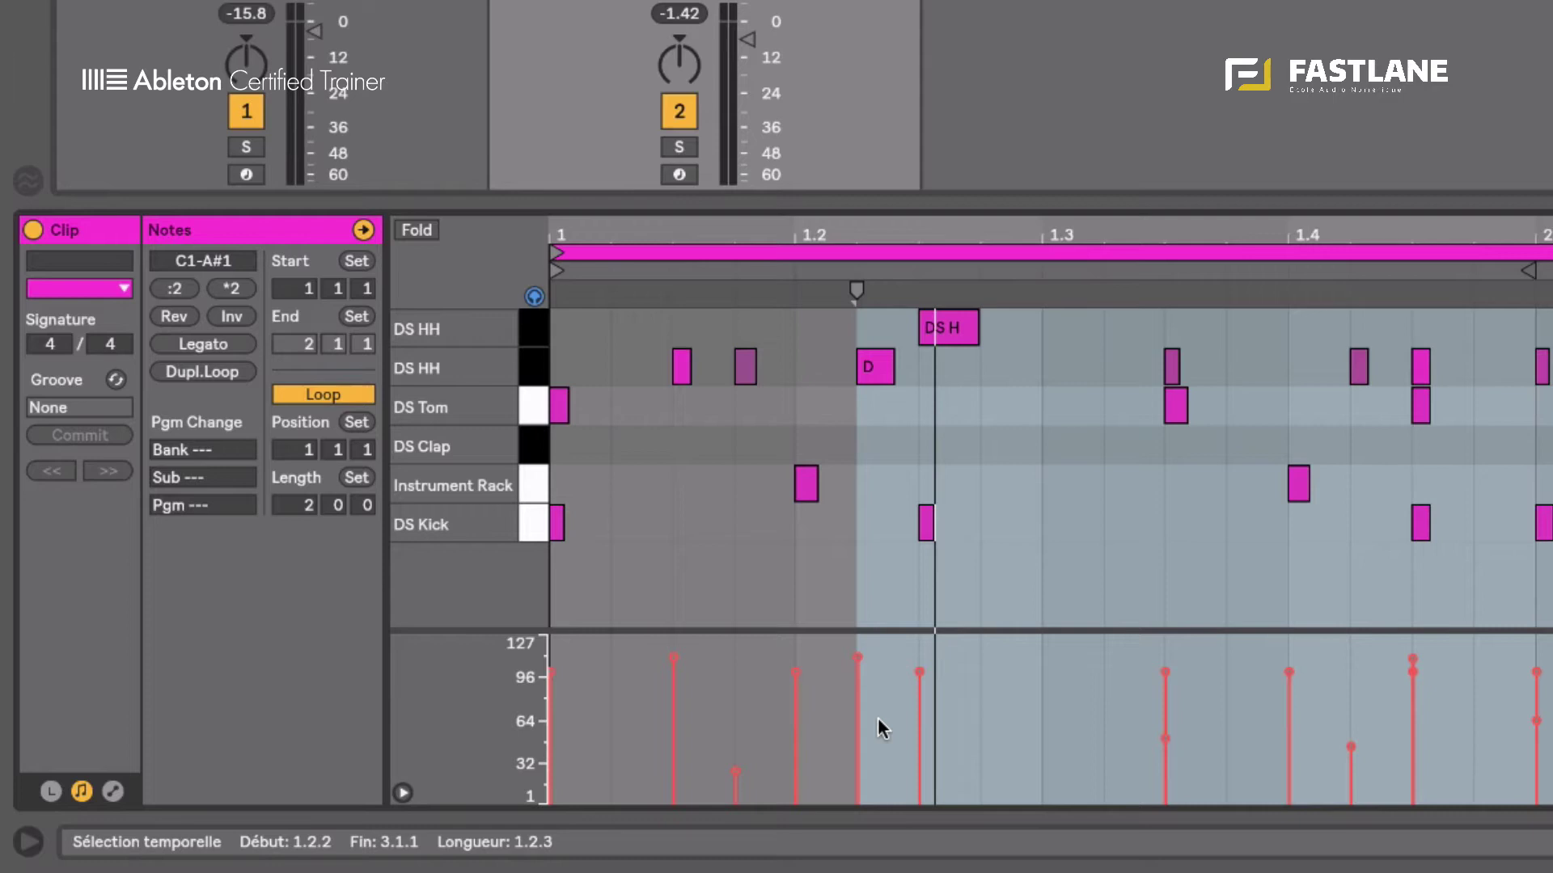
{"action": "key", "text": "shift+Tab"}
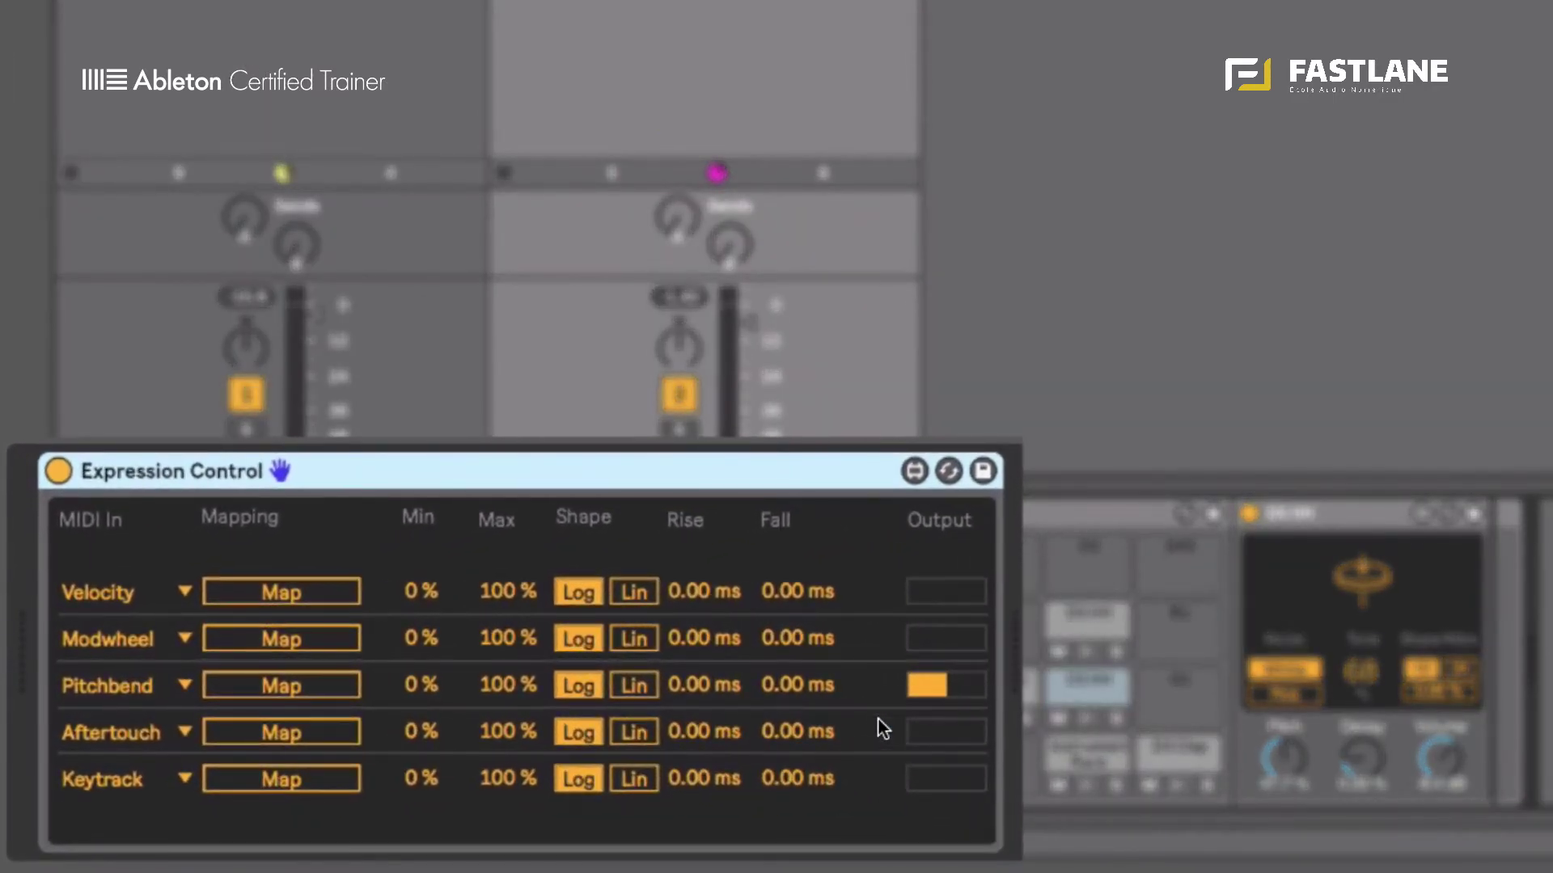
Leave the Pitchbend row's MIDI In source set to Pitchbend
{"action": "left_click", "coordinate": [139, 684]}
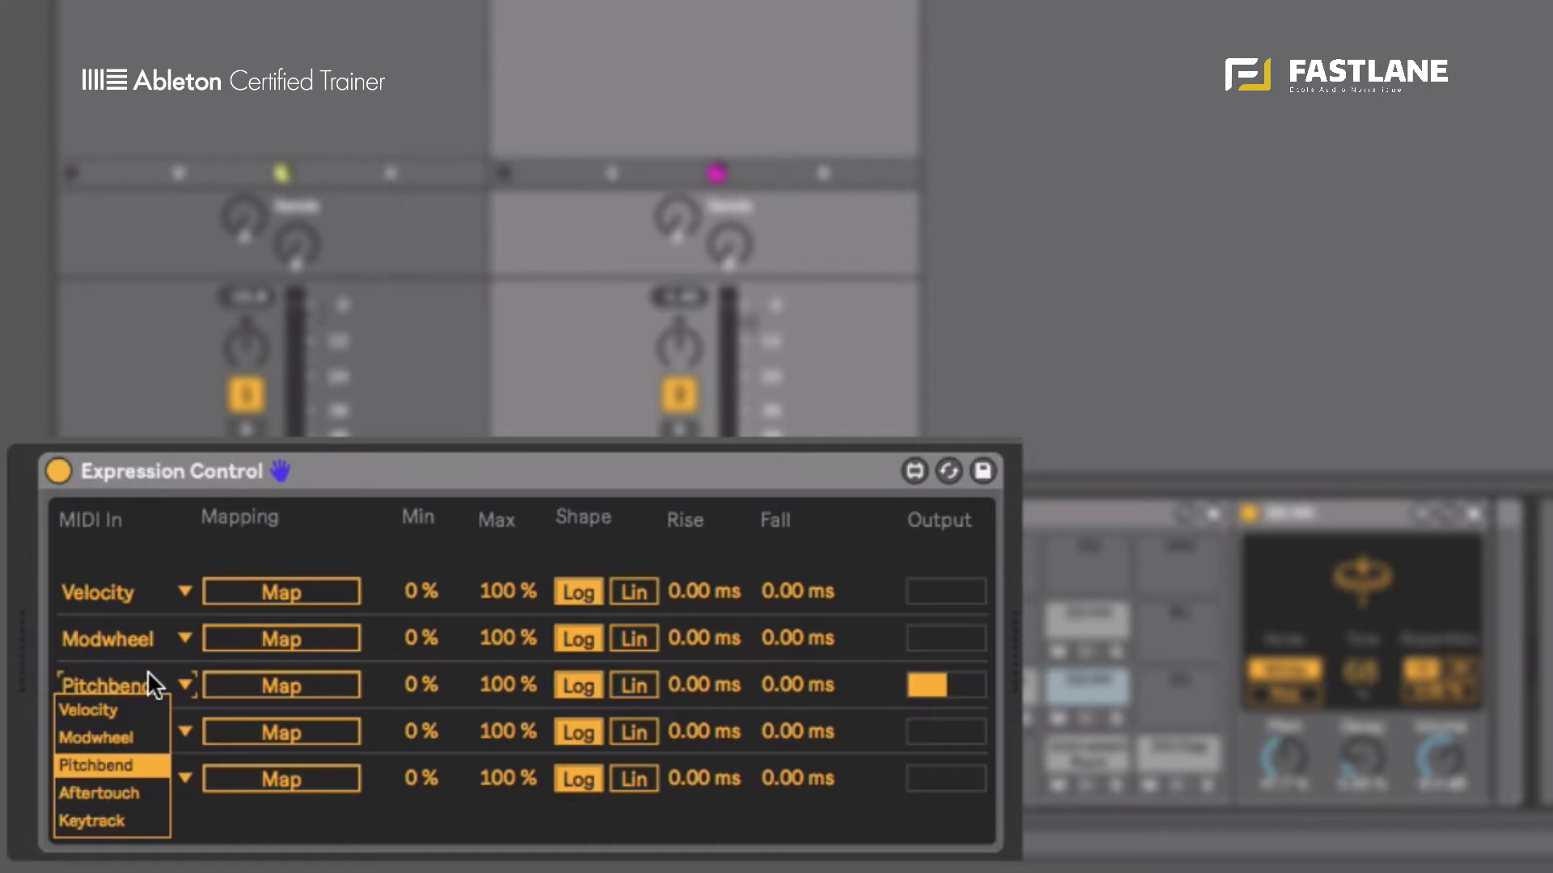
{"action": "left_click", "coordinate": [41, 677]}
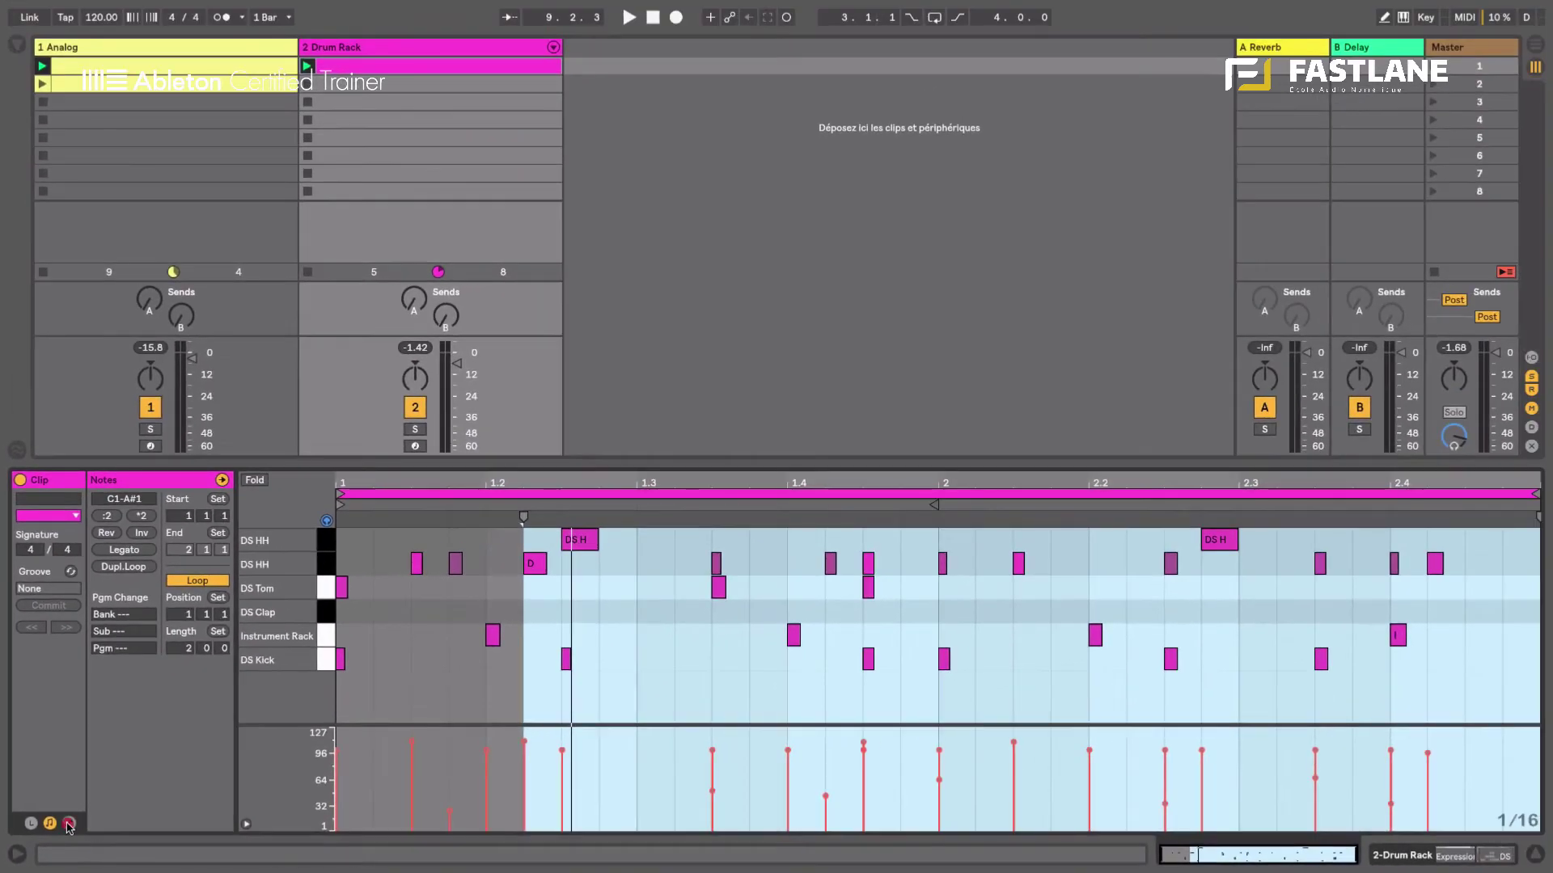
Show the drum clip's MIDI Ctrl envelopes with 11 - Expression, then return to Device view
{"action": "left_click", "coordinate": [68, 824]}
{"action": "left_click", "coordinate": [269, 499]}
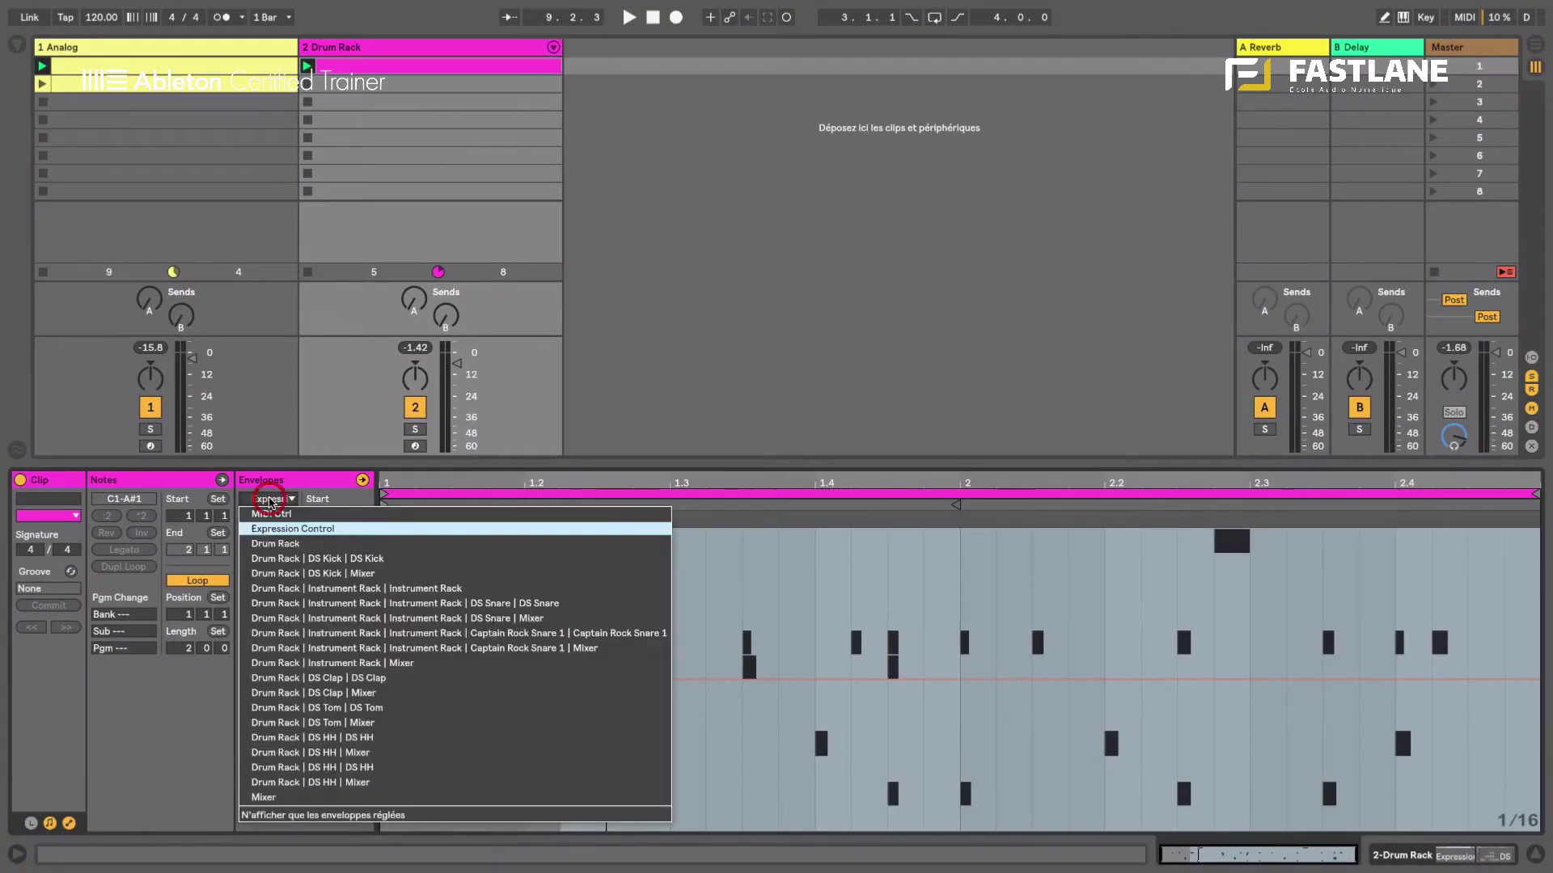
{"action": "left_click", "coordinate": [271, 514]}
{"action": "left_click", "coordinate": [269, 516]}
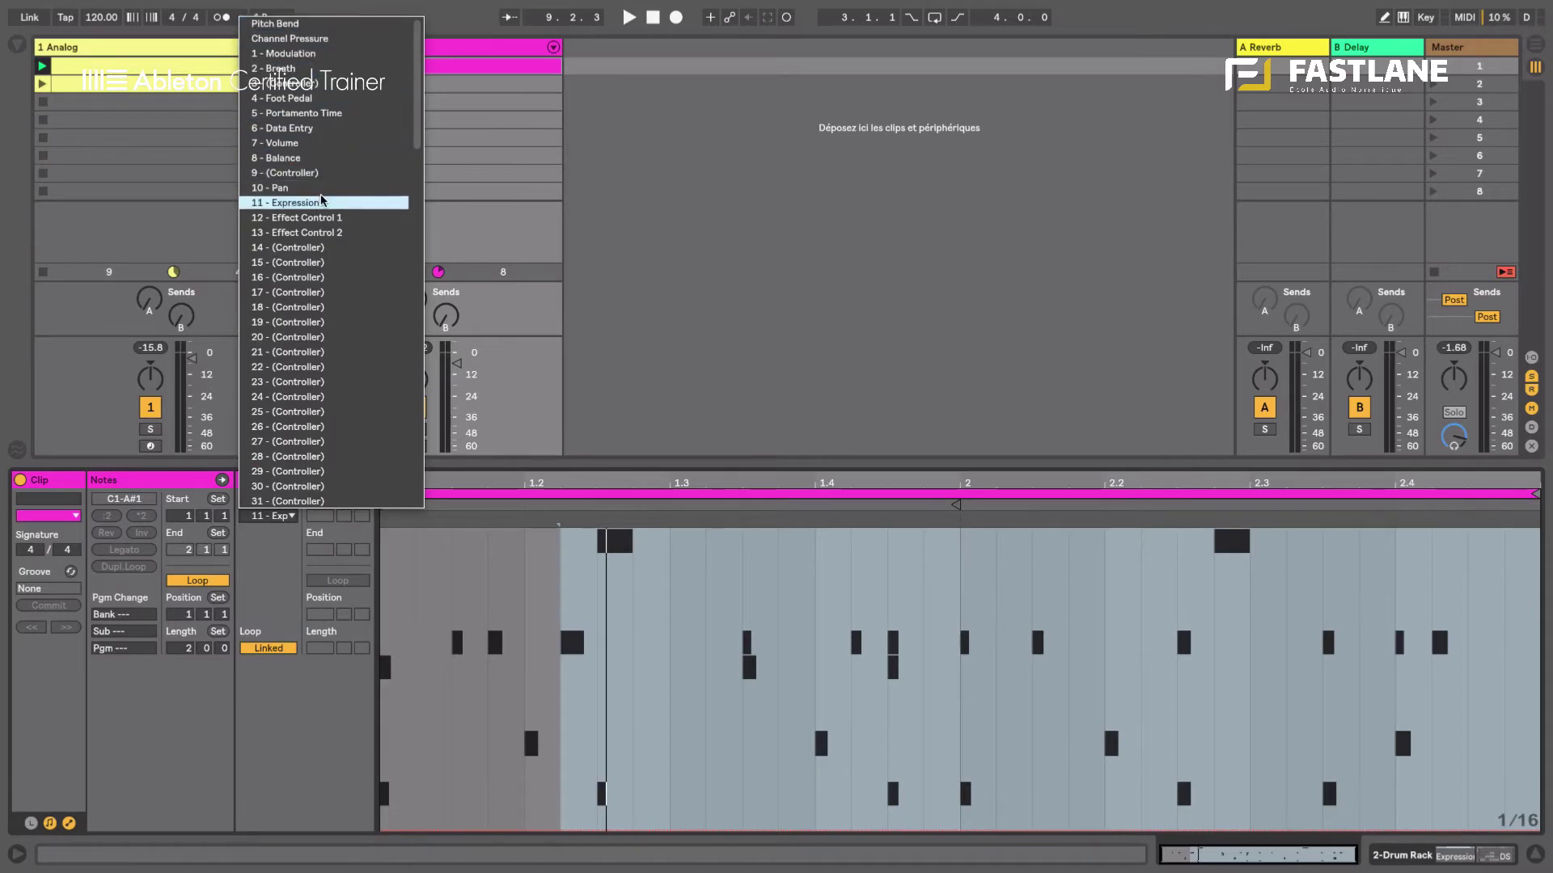
{"action": "left_click", "coordinate": [255, 590]}
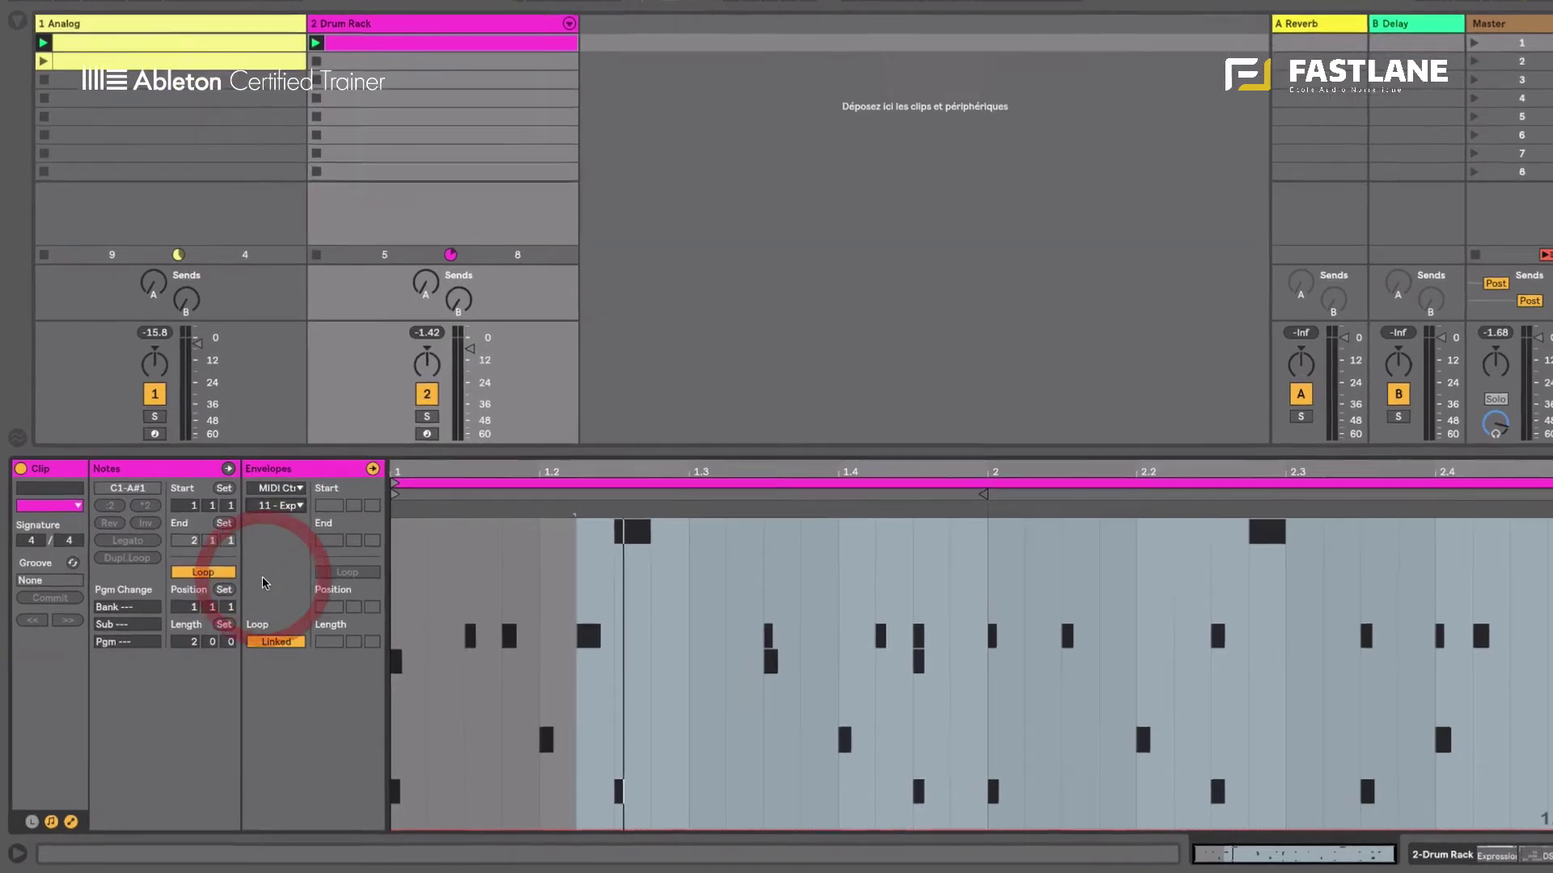
{"action": "key", "text": "shift+Tab"}
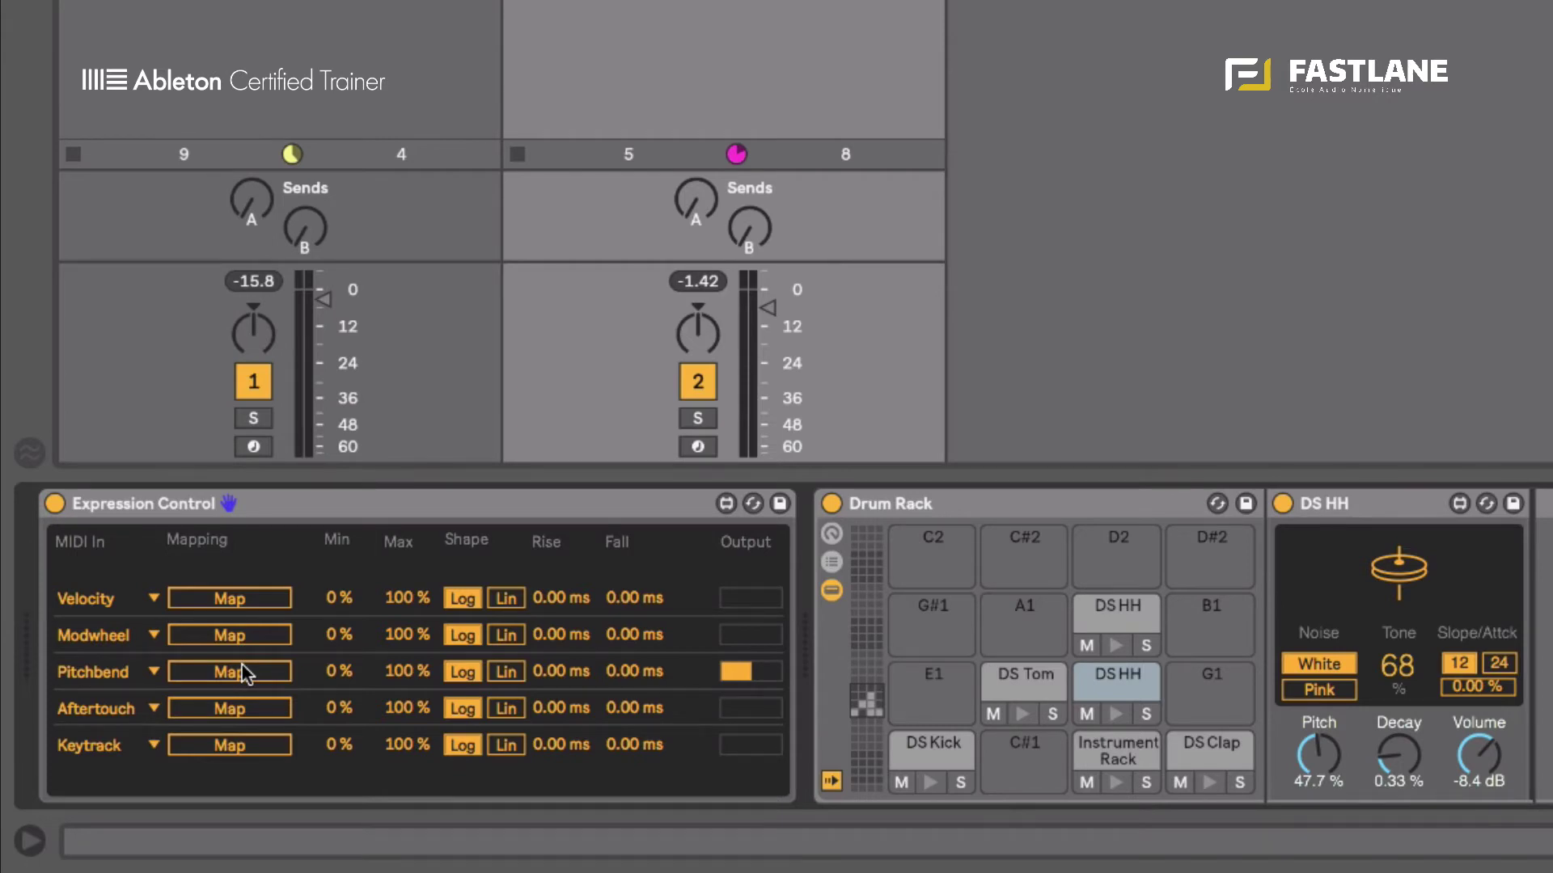
{"action": "left_click", "coordinate": [254, 390]}
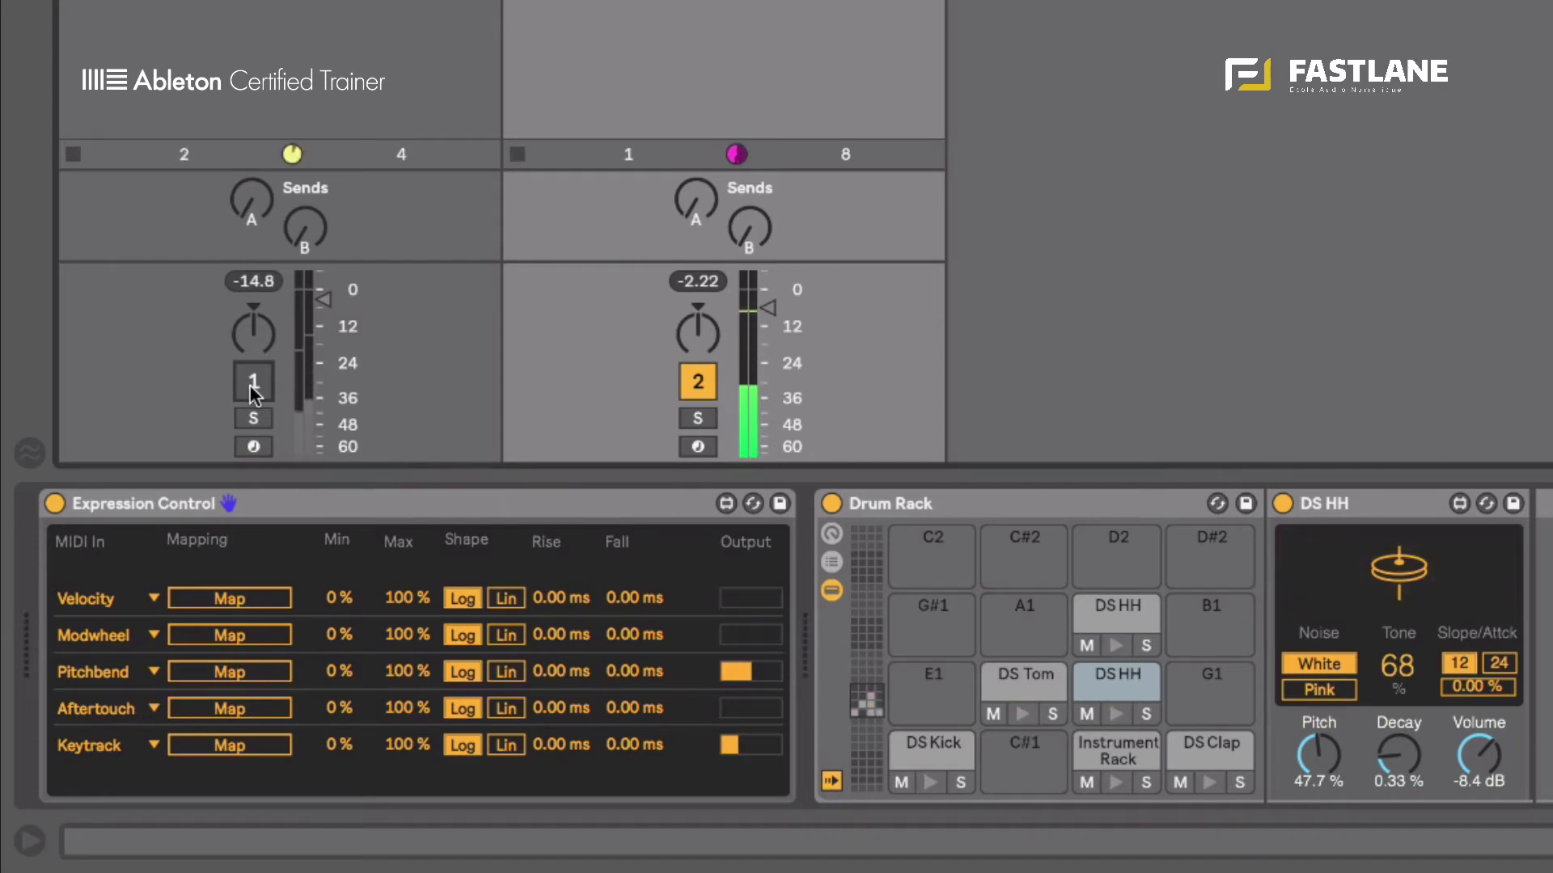
{"action": "left_click_drag", "start_coordinate": [257, 502], "coordinate": [1136, 681]}
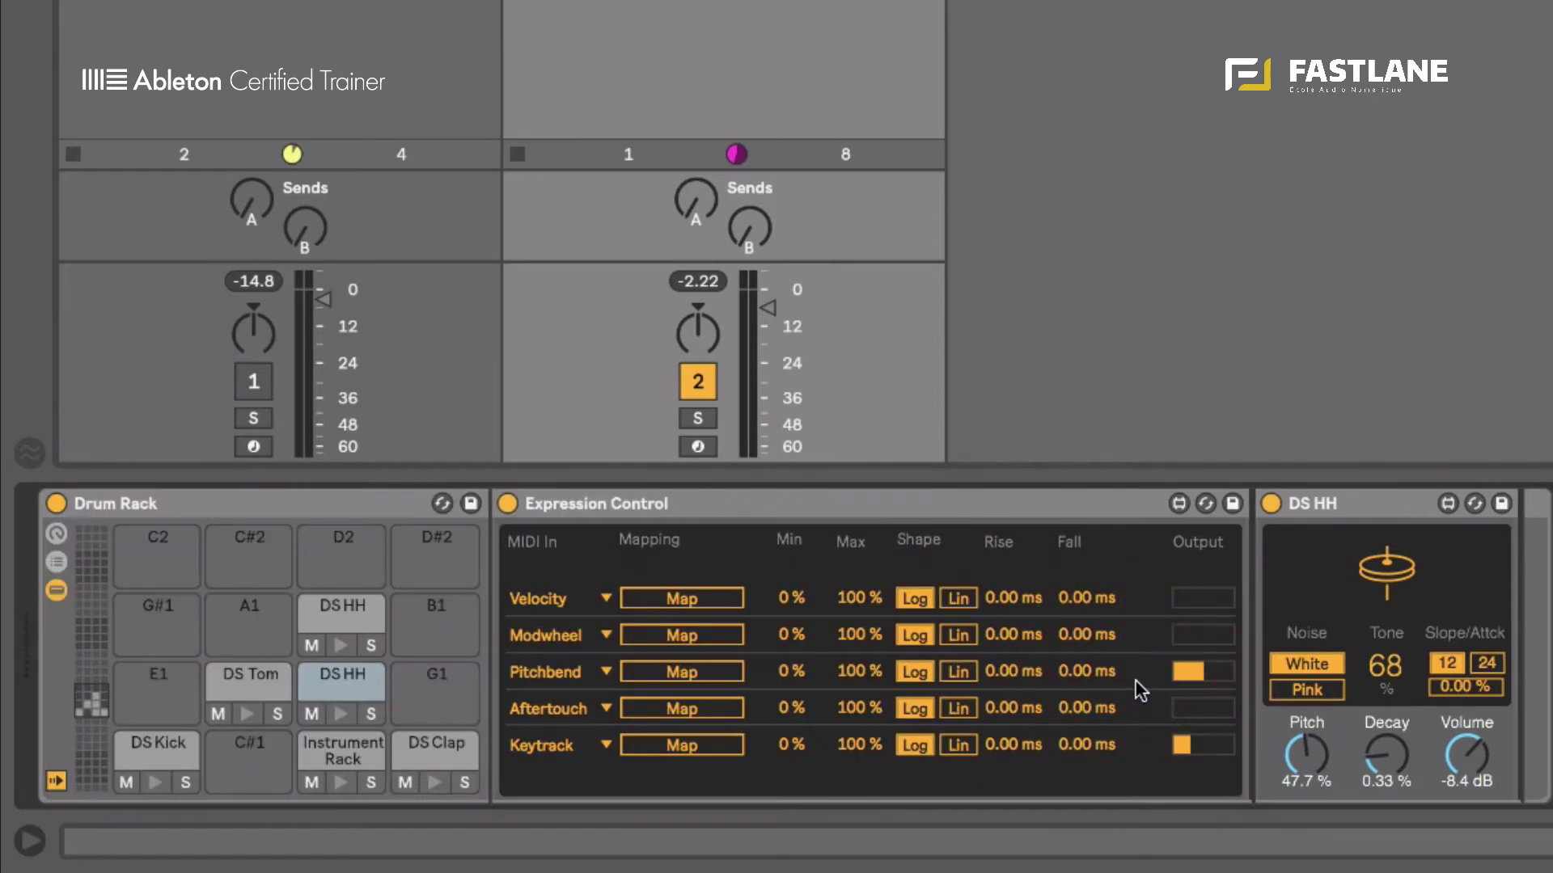
{"action": "left_click", "coordinate": [1099, 503]}
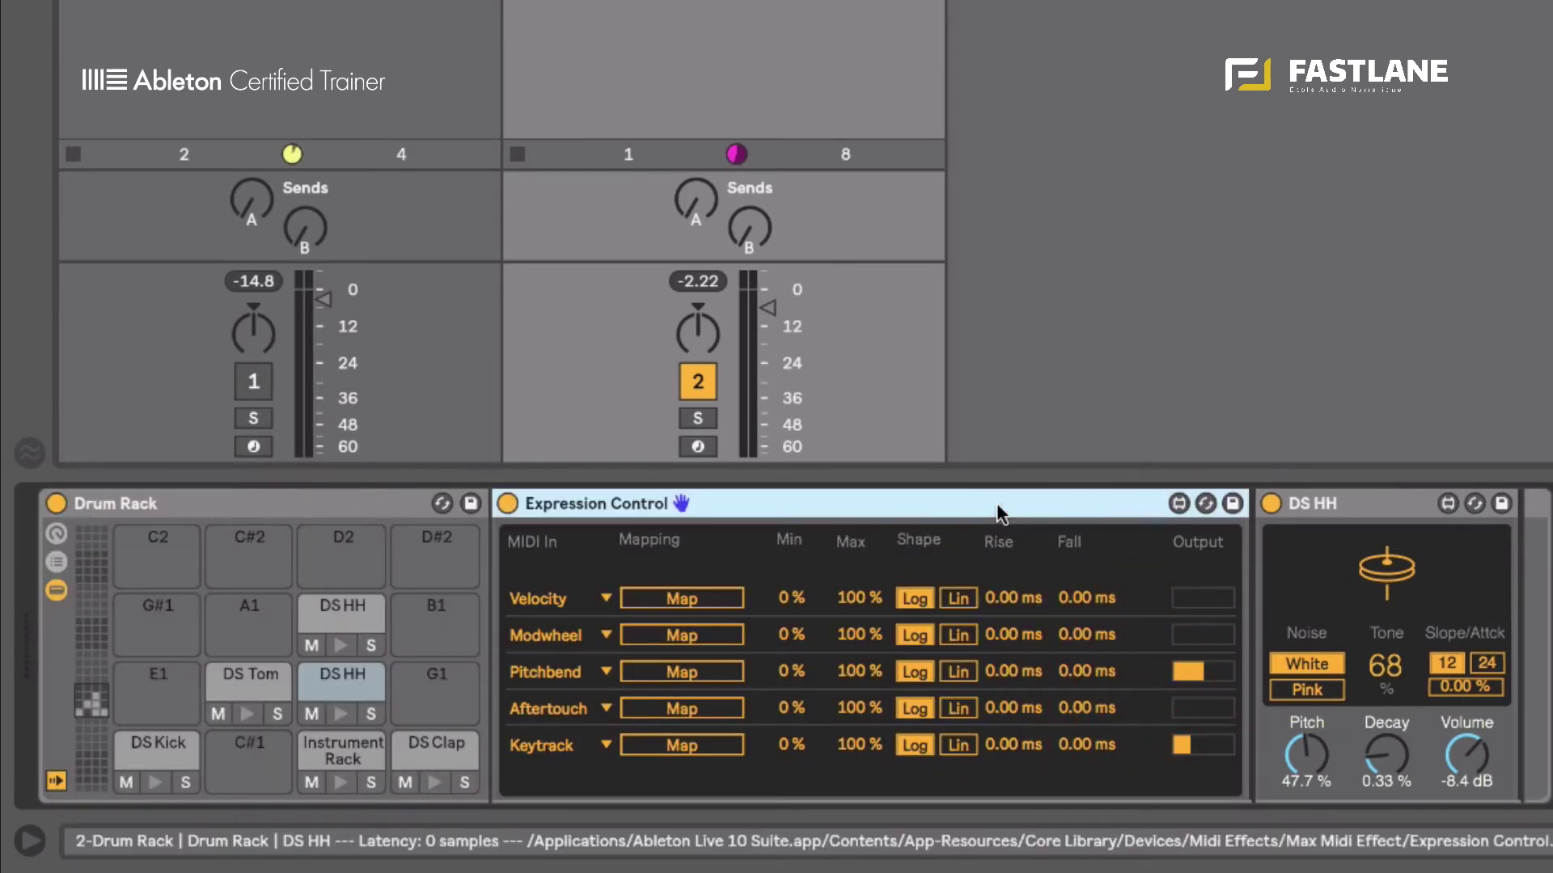
{"action": "left_click", "coordinate": [1339, 503]}
{"action": "left_click", "coordinate": [1105, 506]}
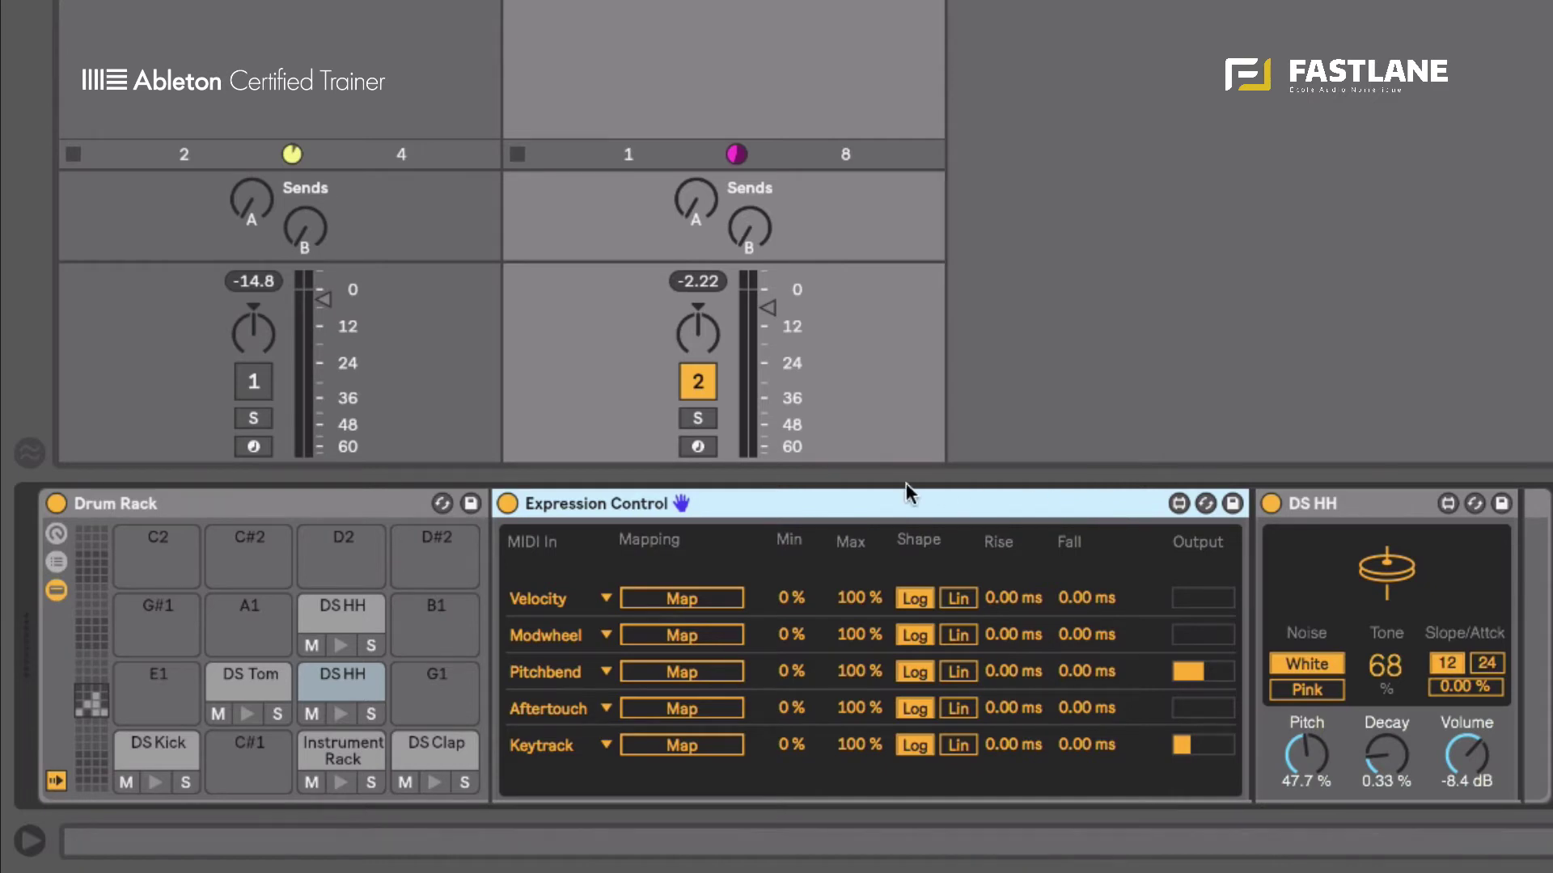
Map Expression Control's Velocity row to track 1's volume fader
{"action": "left_click", "coordinate": [665, 593]}
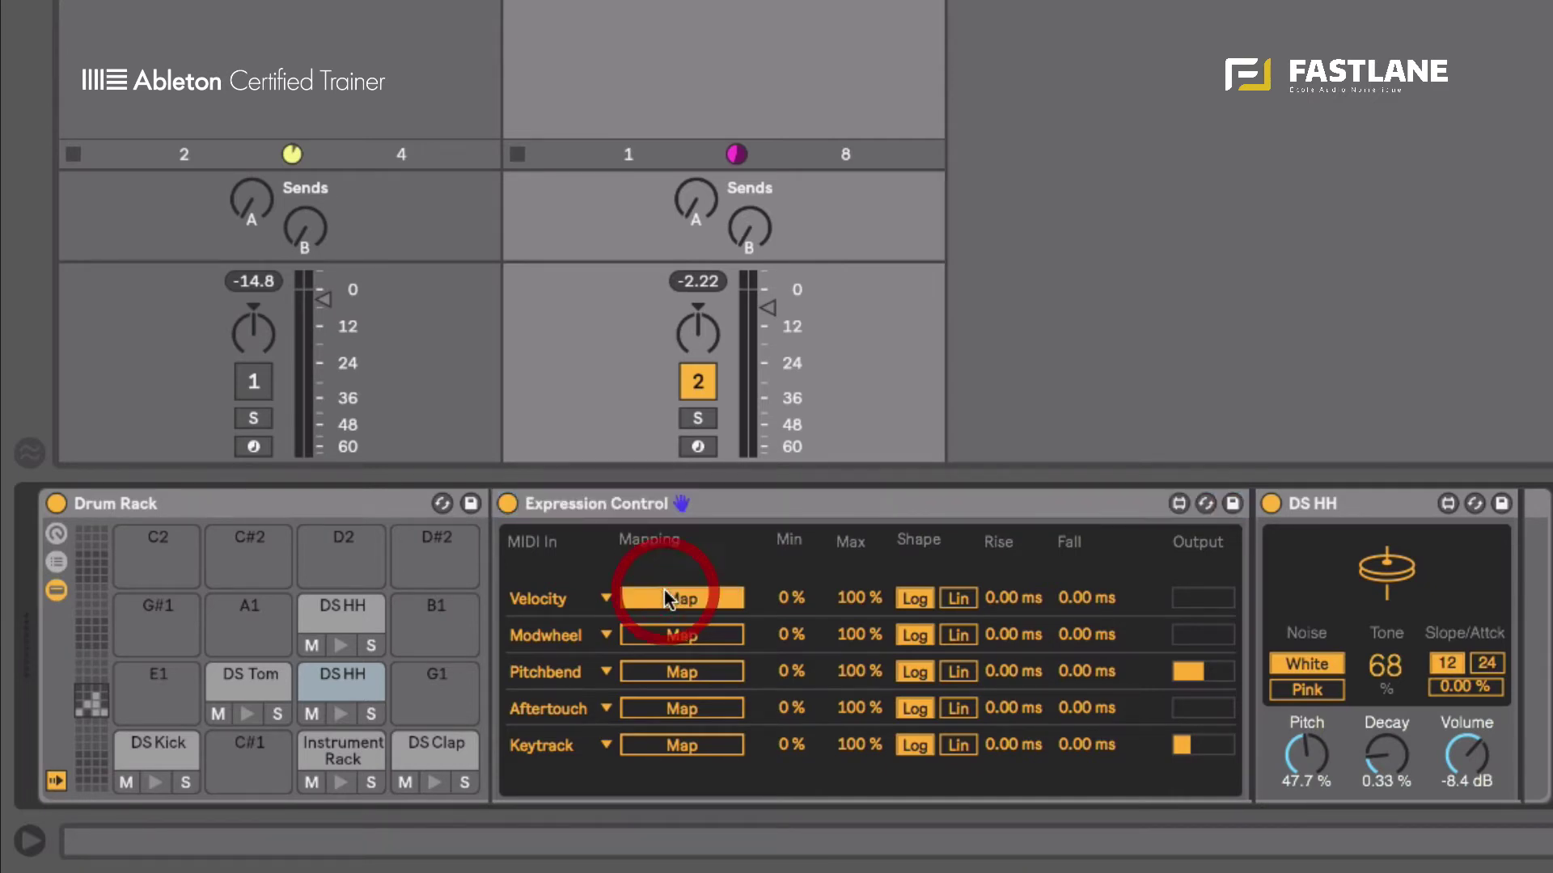
{"action": "left_click", "coordinate": [315, 451]}
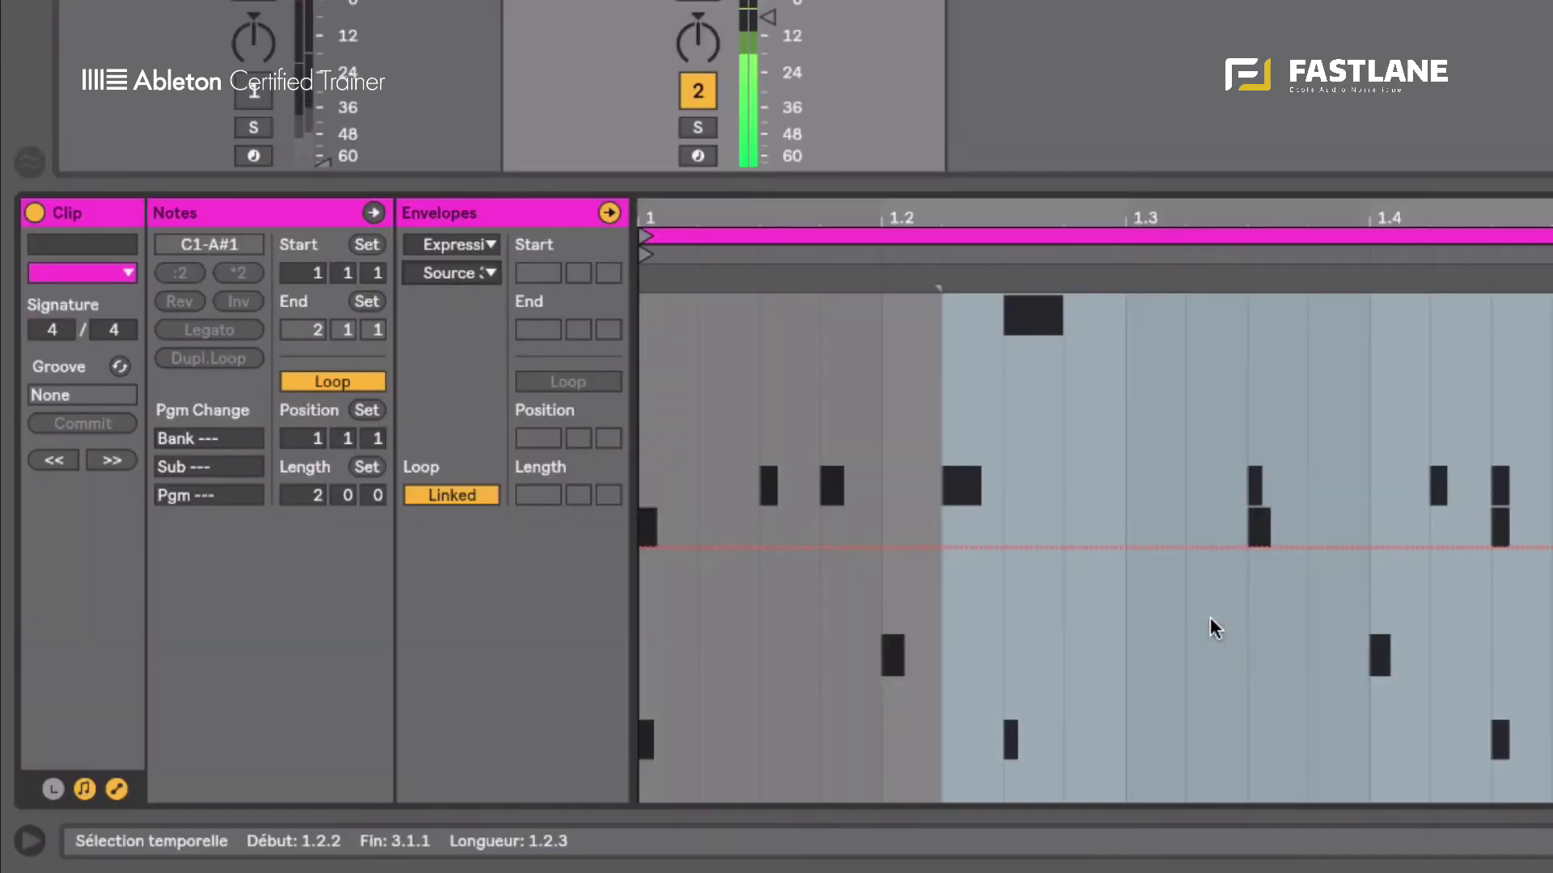
Hide clip envelopes, select the DS HH notes, solo the DS HH pad and lengthen its Decay
{"action": "left_click", "coordinate": [116, 789]}
{"action": "left_click", "coordinate": [549, 354]}
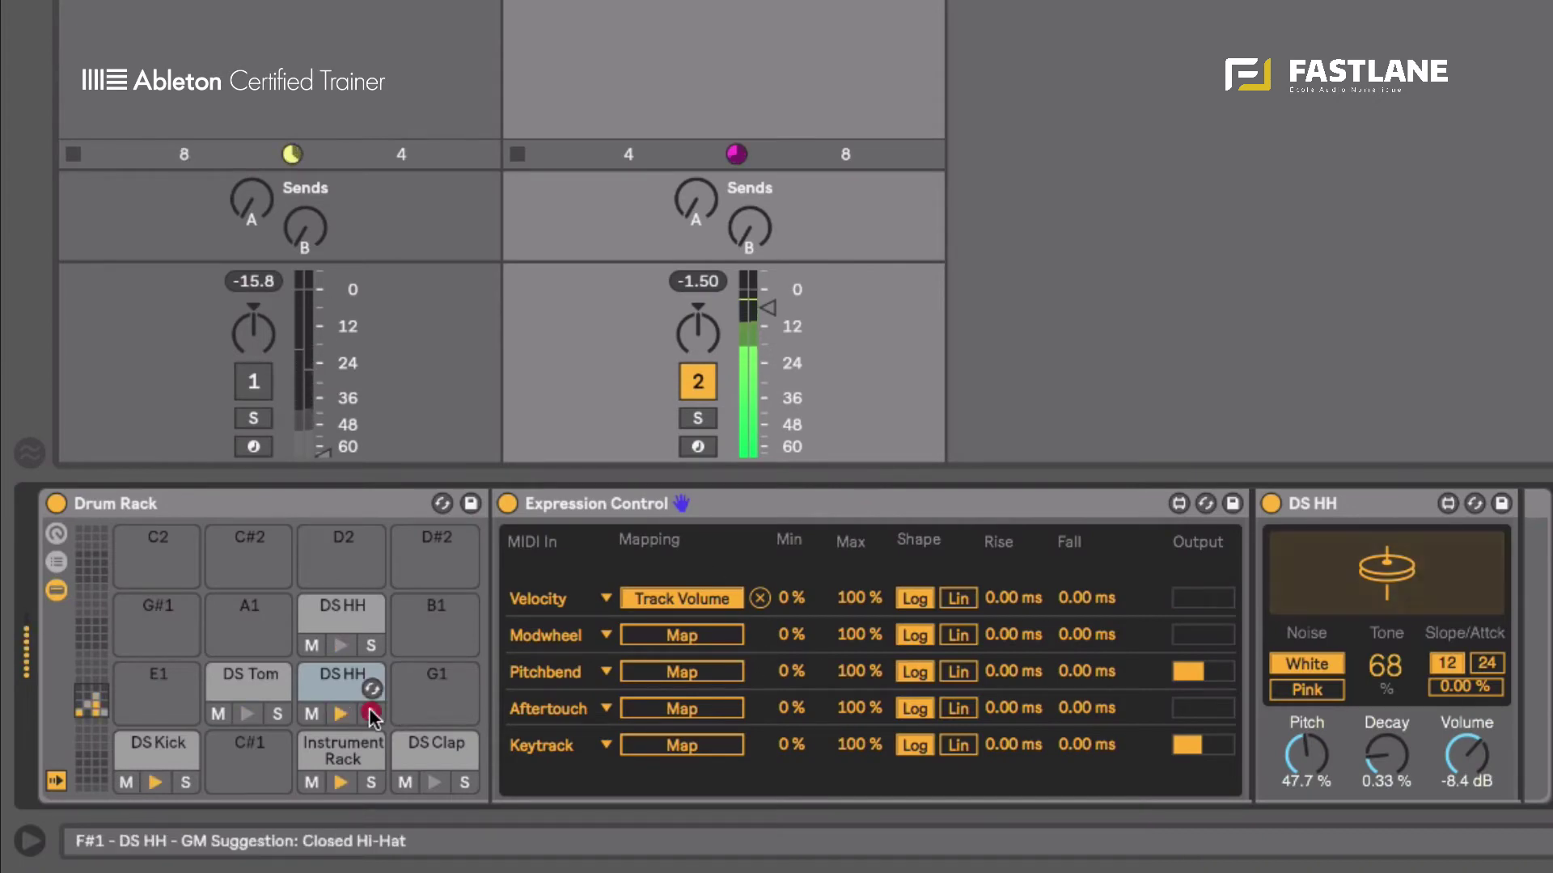
{"action": "left_click", "coordinate": [371, 714]}
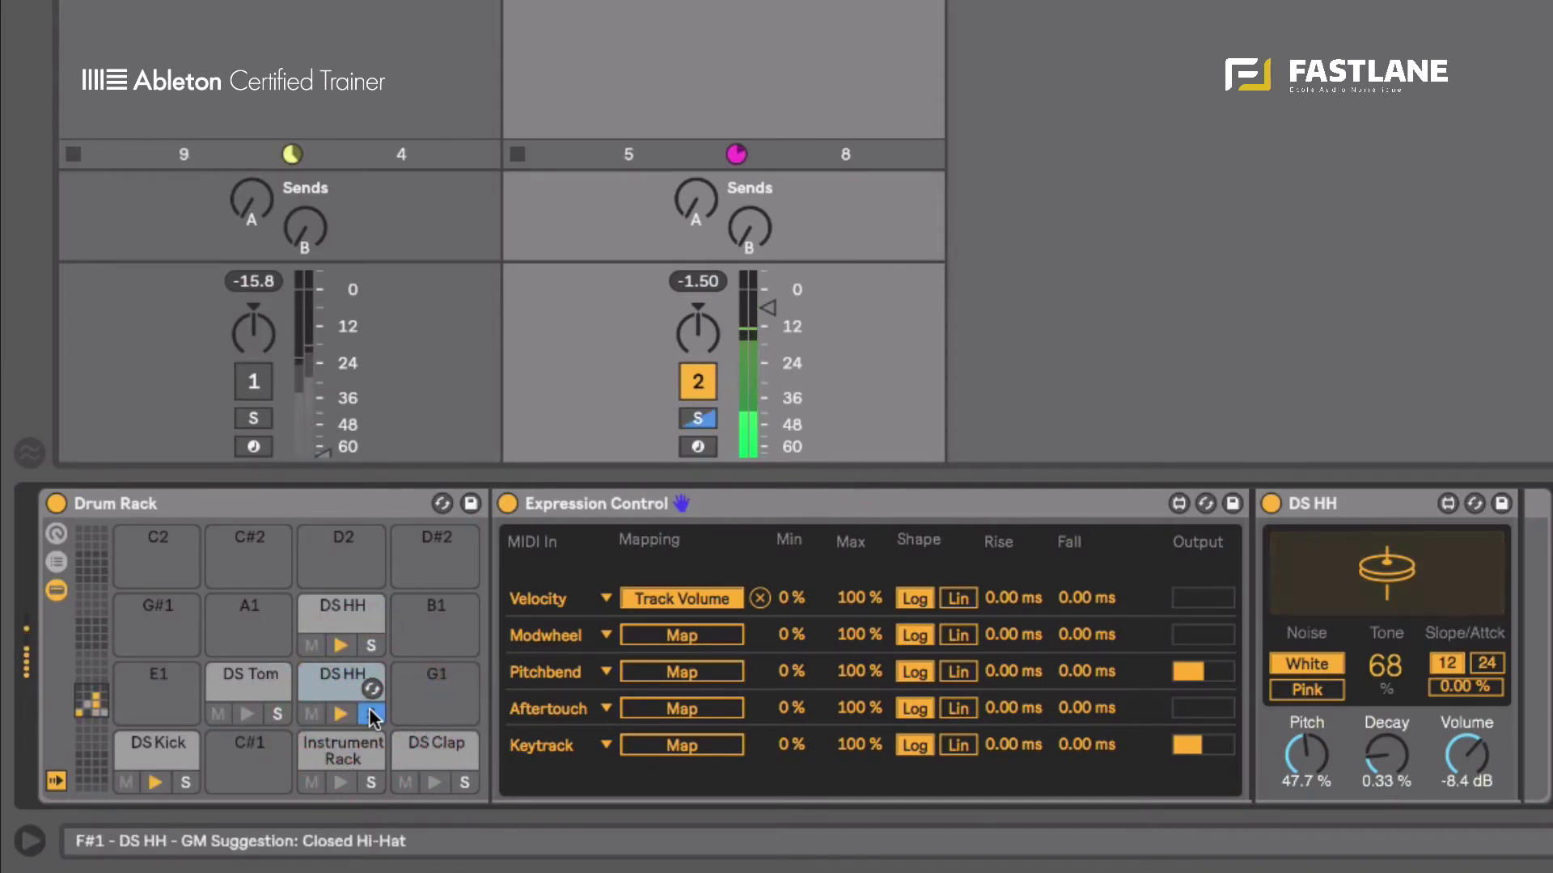
{"action": "left_click_drag", "start_coordinate": [1385, 776], "coordinate": [1468, 750]}
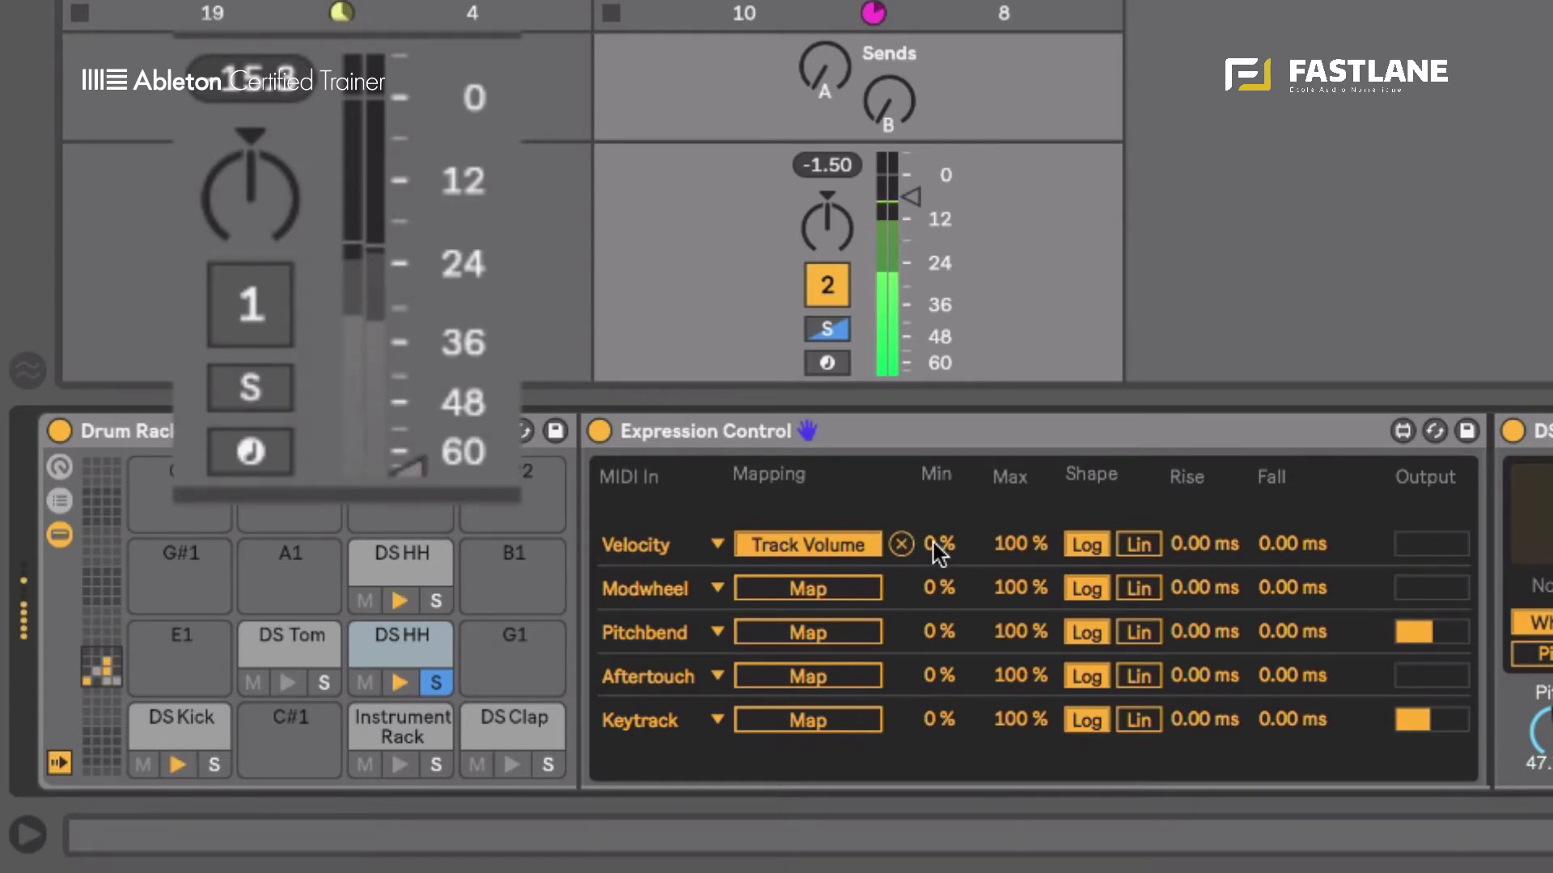
Set the Velocity mapping to 27–72 % with Log response and Rise/Fall at 0.00 ms
{"action": "left_click_drag", "start_coordinate": [933, 542], "coordinate": [938, 495]}
{"action": "mouse_move", "coordinate": [1020, 542]}
{"action": "left_mouse_down"}
{"action": "mouse_move", "coordinate": [994, 552]}
{"action": "mouse_move", "coordinate": [937, 534]}
{"action": "mouse_move", "coordinate": [937, 517]}
{"action": "mouse_move", "coordinate": [939, 566]}
{"action": "mouse_move", "coordinate": [1004, 546]}
{"action": "mouse_move", "coordinate": [990, 571]}
{"action": "left_mouse_up"}
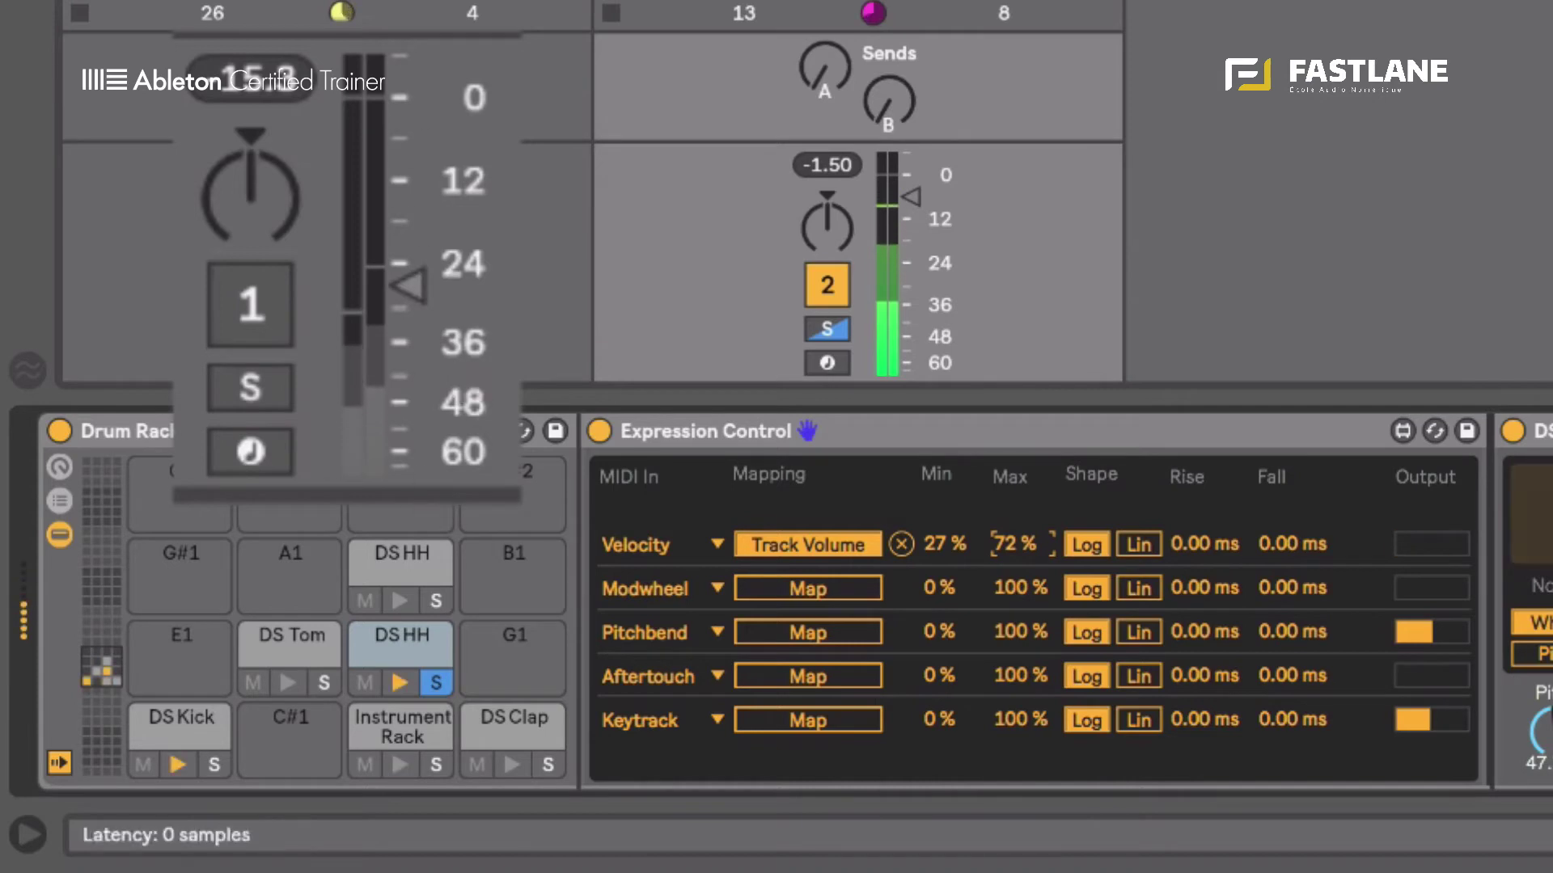
{"action": "left_click", "coordinate": [1139, 544]}
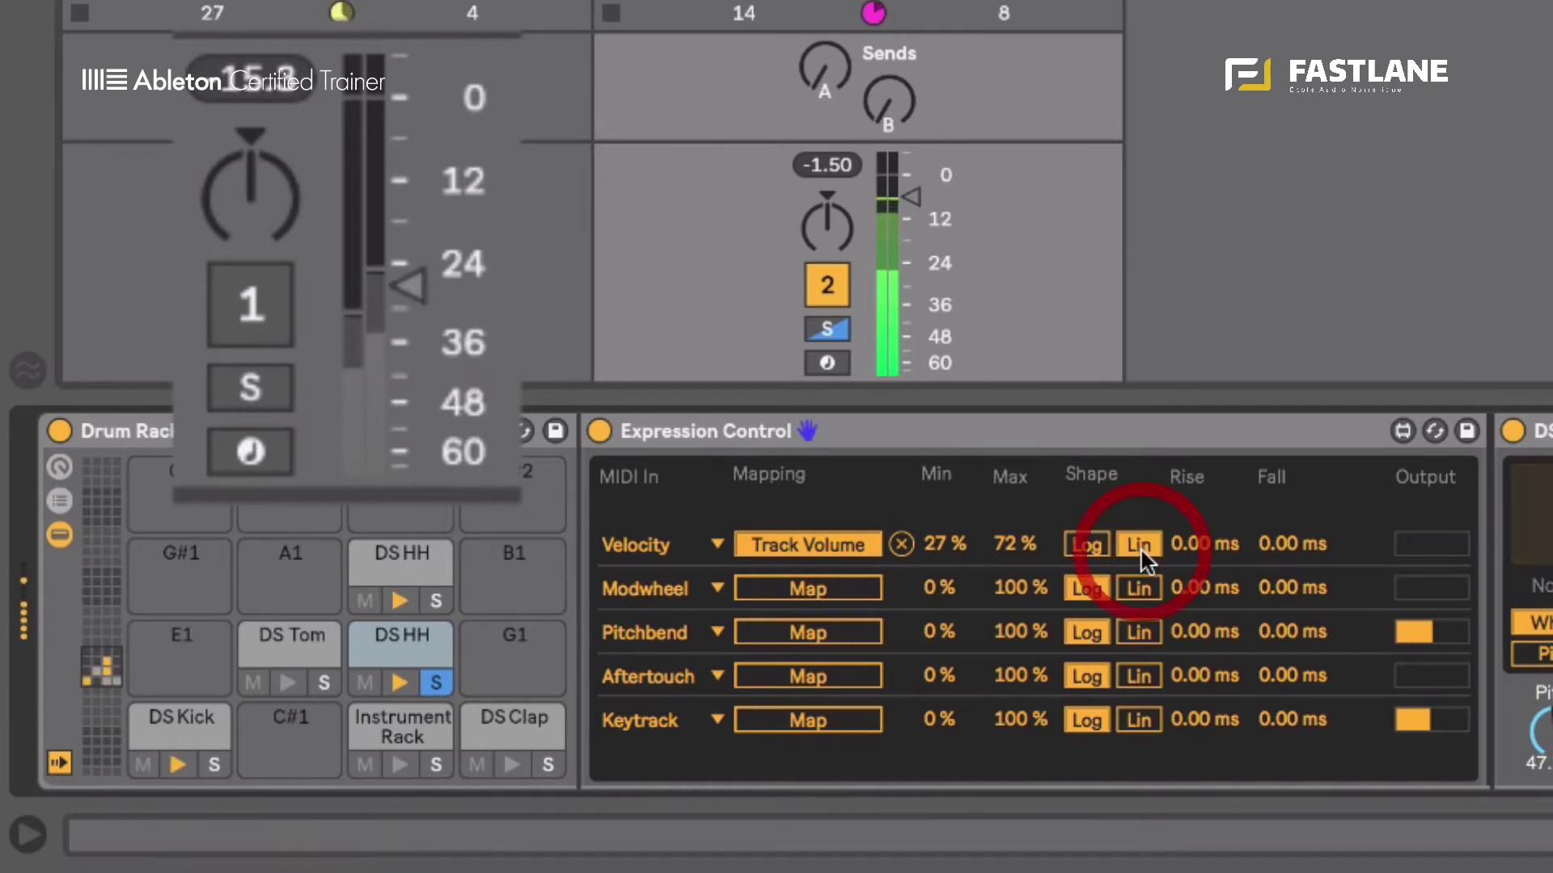
{"action": "left_click", "coordinate": [1097, 547]}
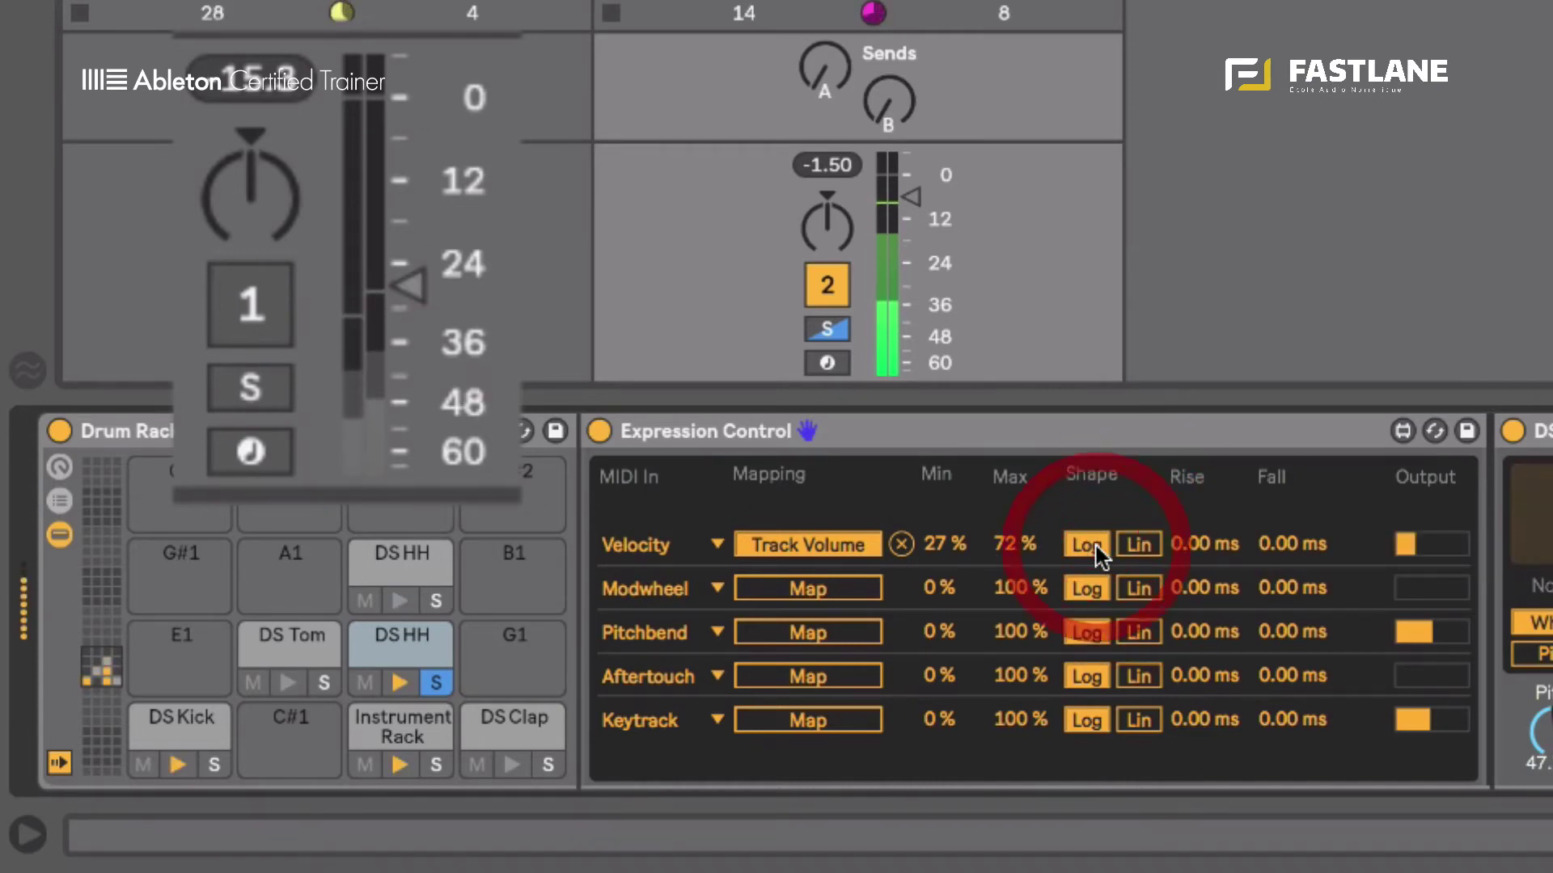
{"action": "mouse_move", "coordinate": [1182, 544]}
{"action": "left_mouse_down"}
{"action": "mouse_move", "coordinate": [1182, 521]}
{"action": "mouse_move", "coordinate": [1219, 564]}
{"action": "mouse_move", "coordinate": [1282, 540]}
{"action": "mouse_move", "coordinate": [1282, 526]}
{"action": "mouse_move", "coordinate": [1286, 557]}
{"action": "left_mouse_up"}
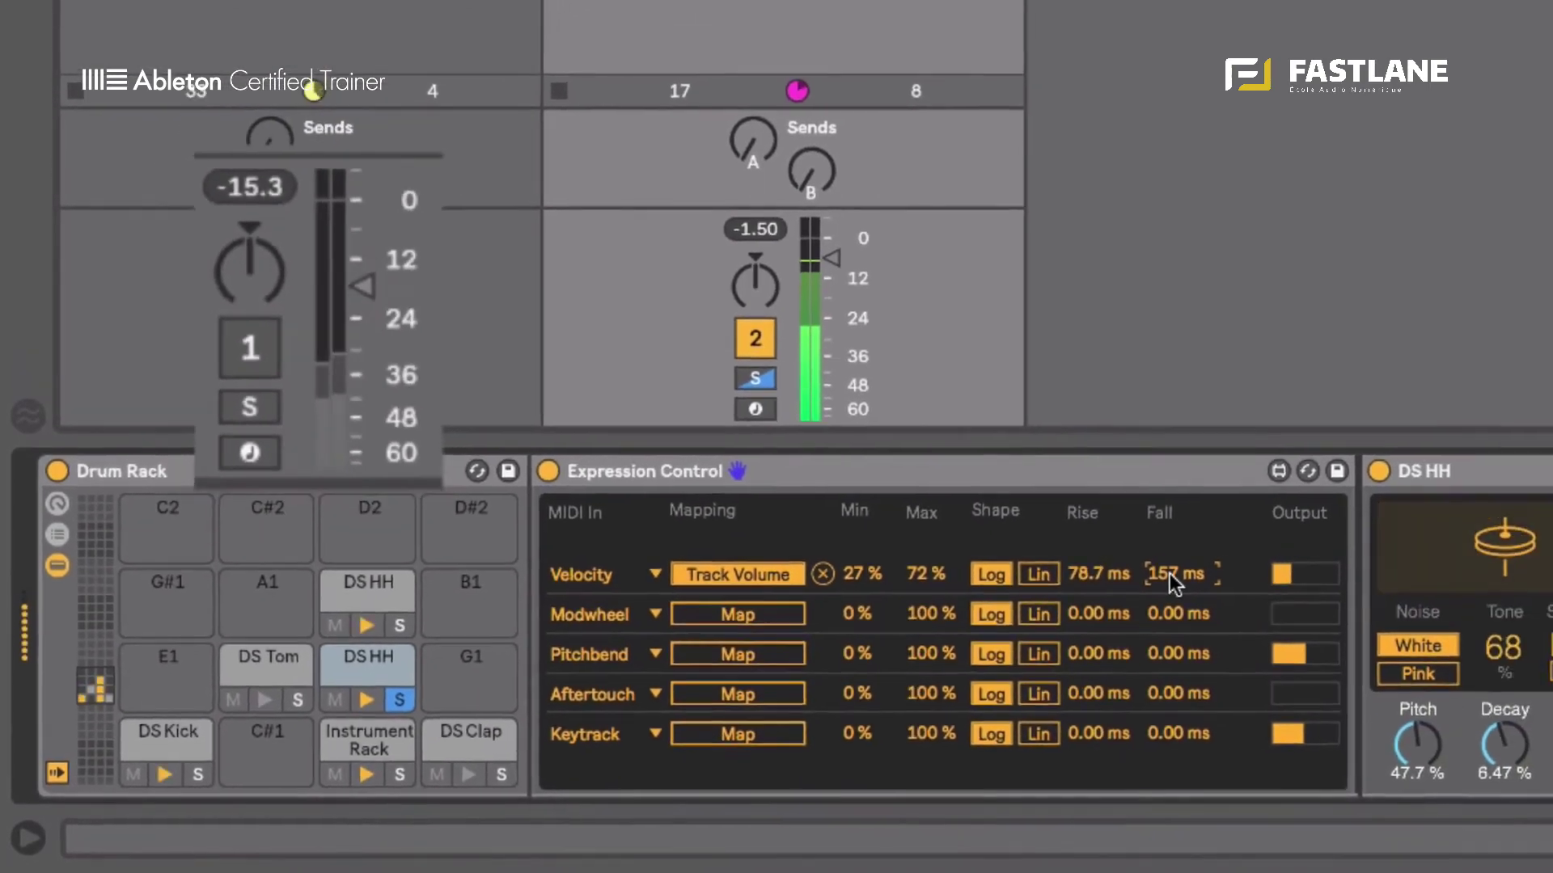
{"action": "double_click", "coordinate": [1098, 573]}
{"action": "double_click", "coordinate": [1175, 573]}
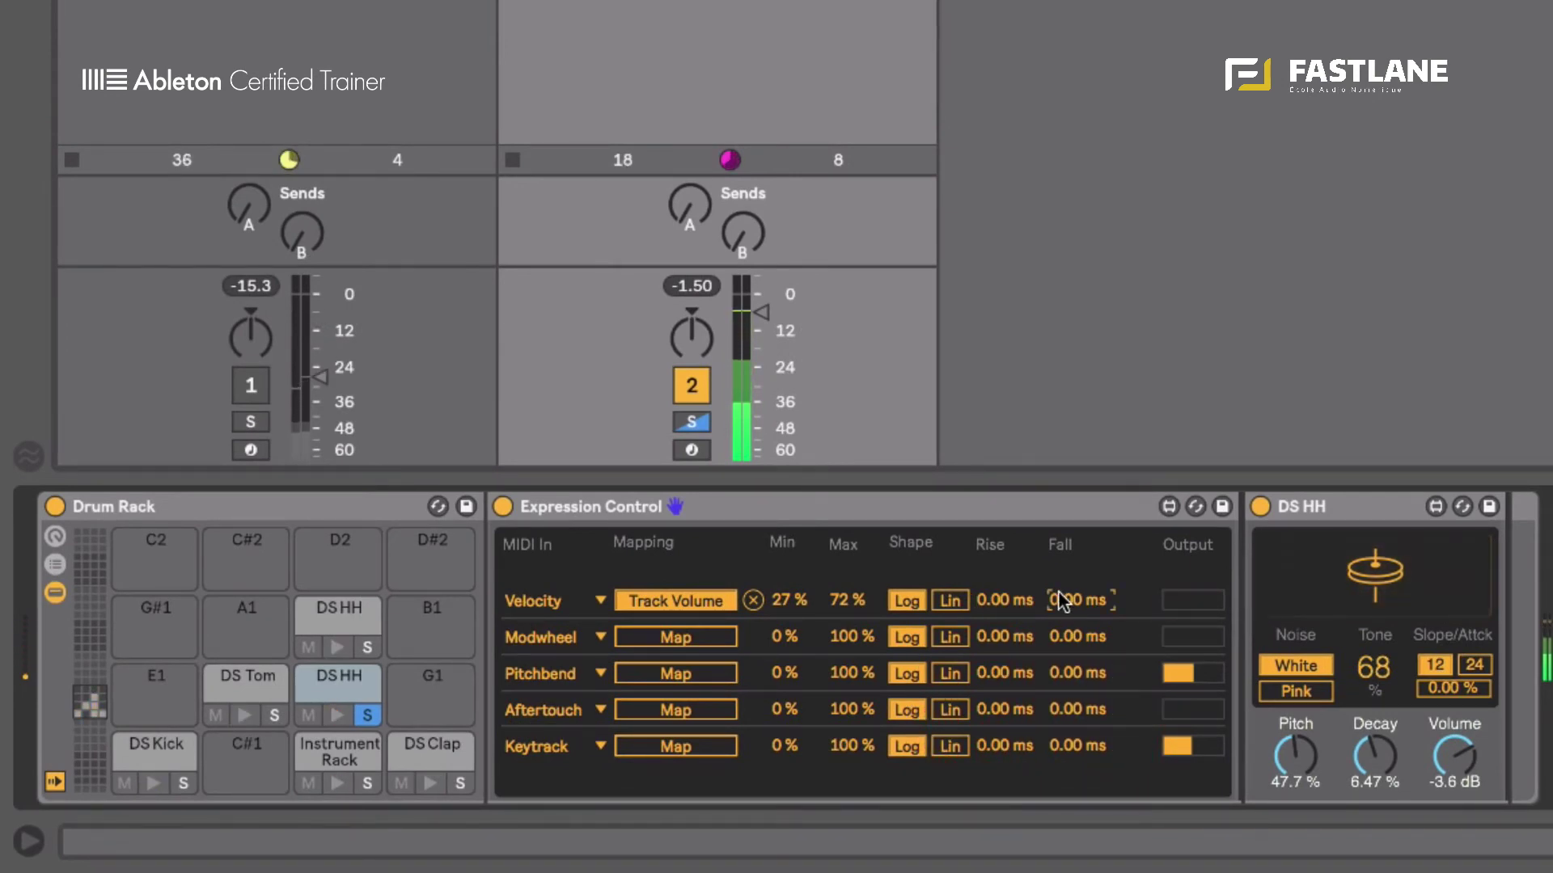
Remap Velocity from Track Volume to the DS HH Decay knob, widening the range to 43–92 %
{"action": "left_click", "coordinate": [751, 599]}
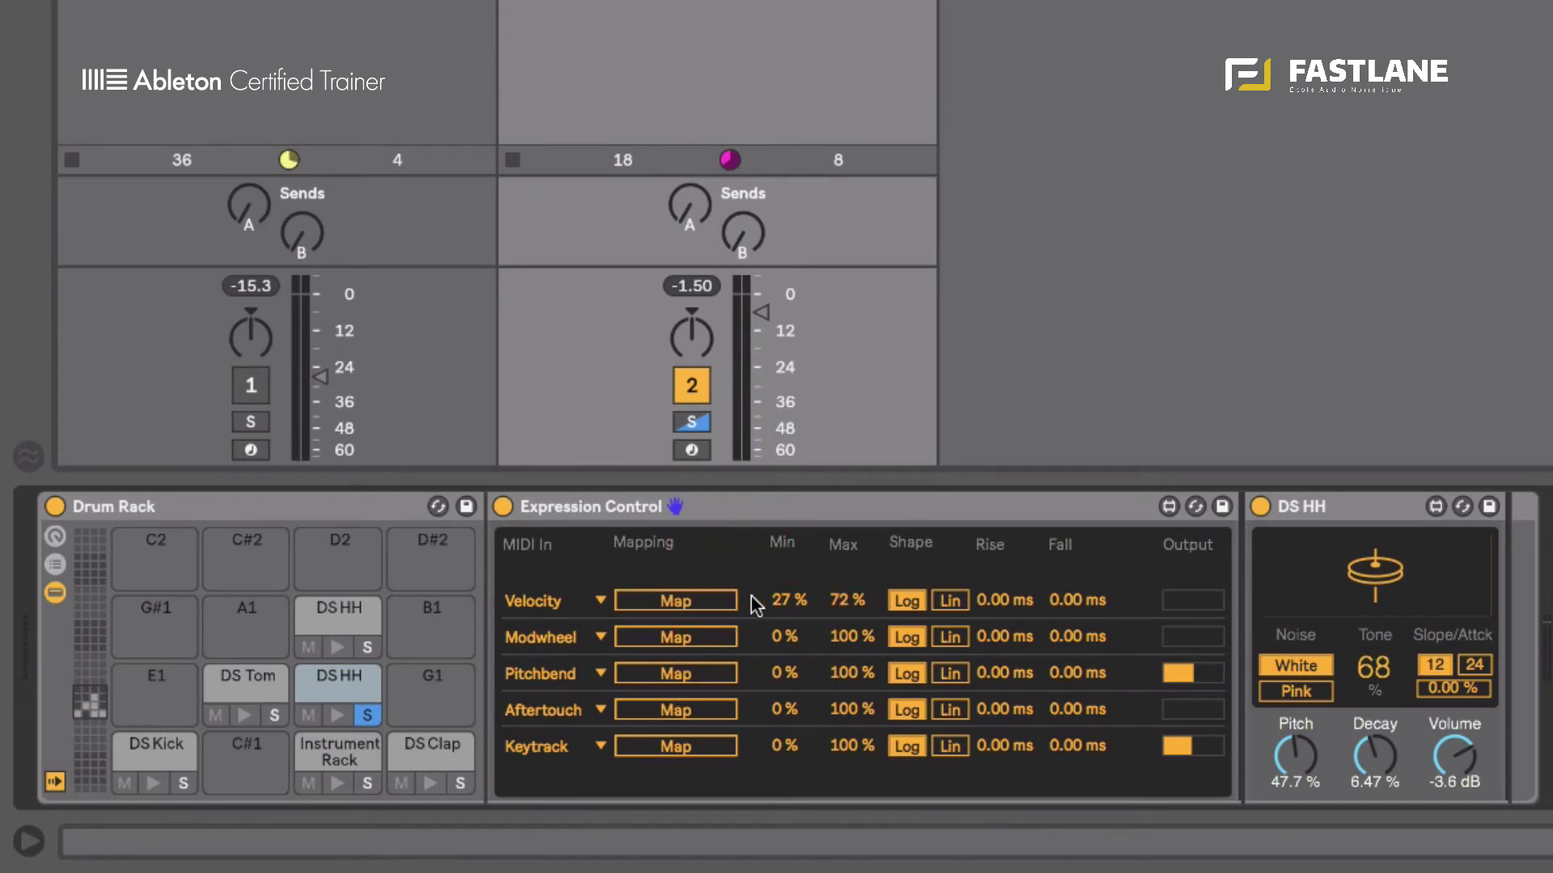
{"action": "left_click", "coordinate": [321, 374]}
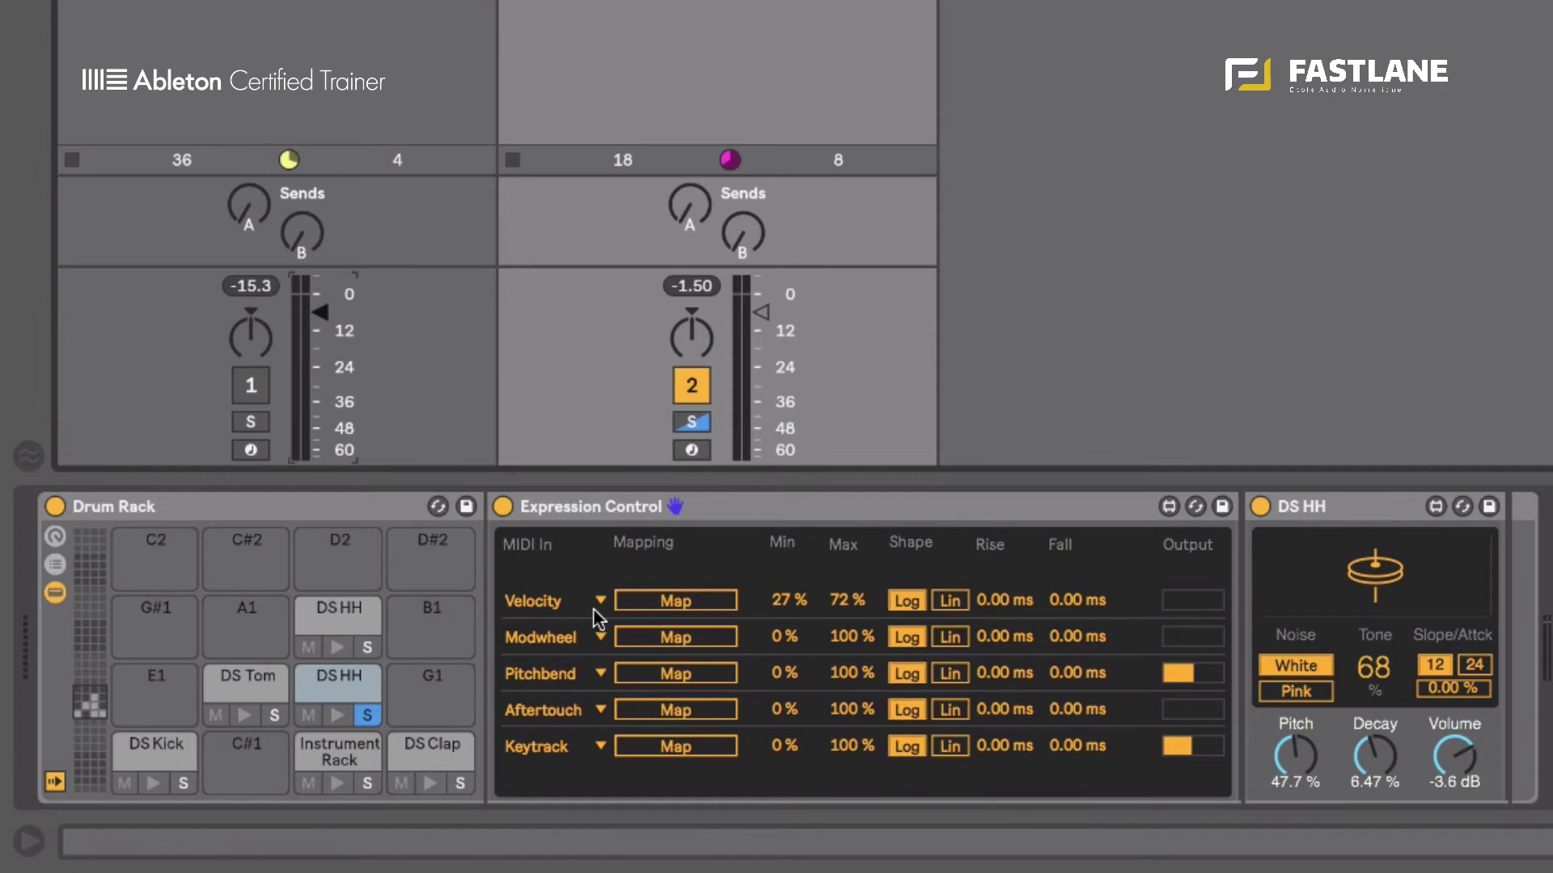
{"action": "left_click", "coordinate": [652, 604]}
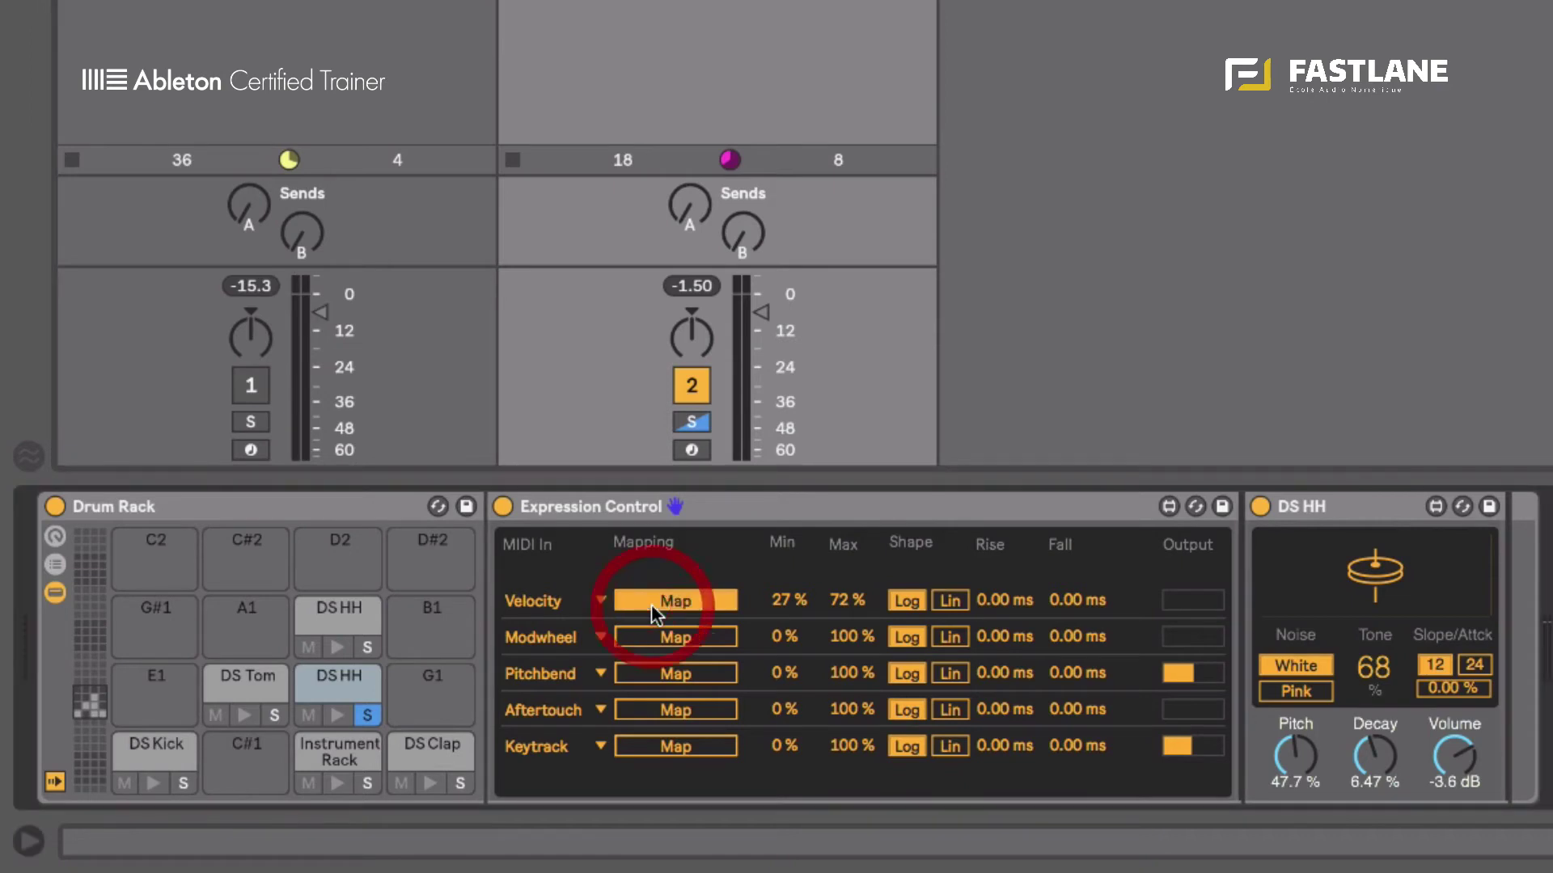
{"action": "left_click", "coordinate": [1375, 758]}
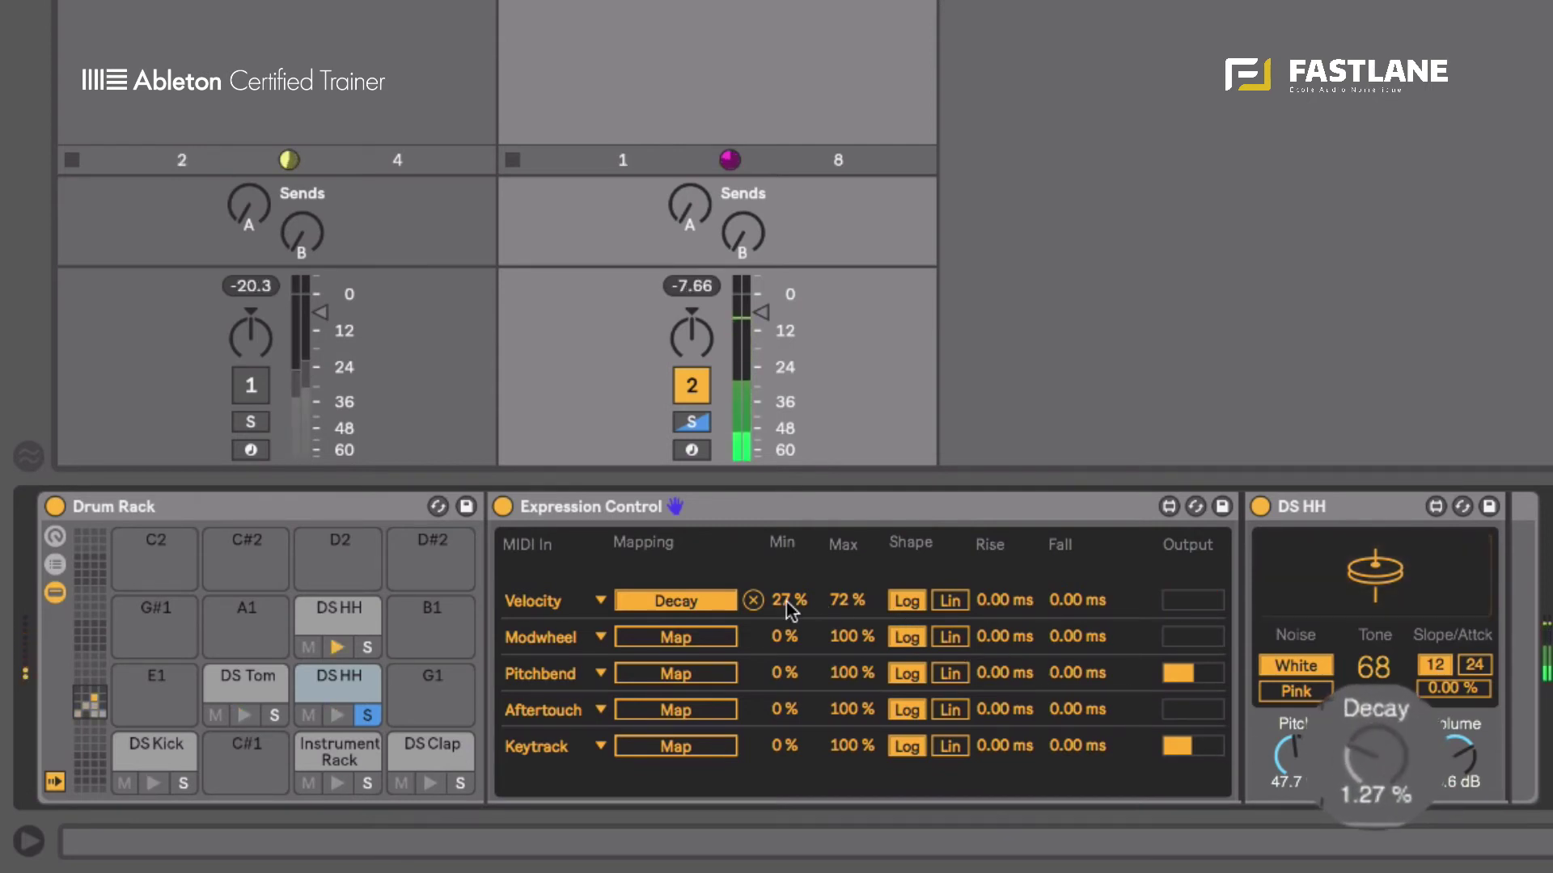
{"action": "mouse_move", "coordinate": [845, 600]}
{"action": "left_mouse_down"}
{"action": "mouse_move", "coordinate": [846, 582]}
{"action": "mouse_move", "coordinate": [781, 594]}
{"action": "left_mouse_up"}
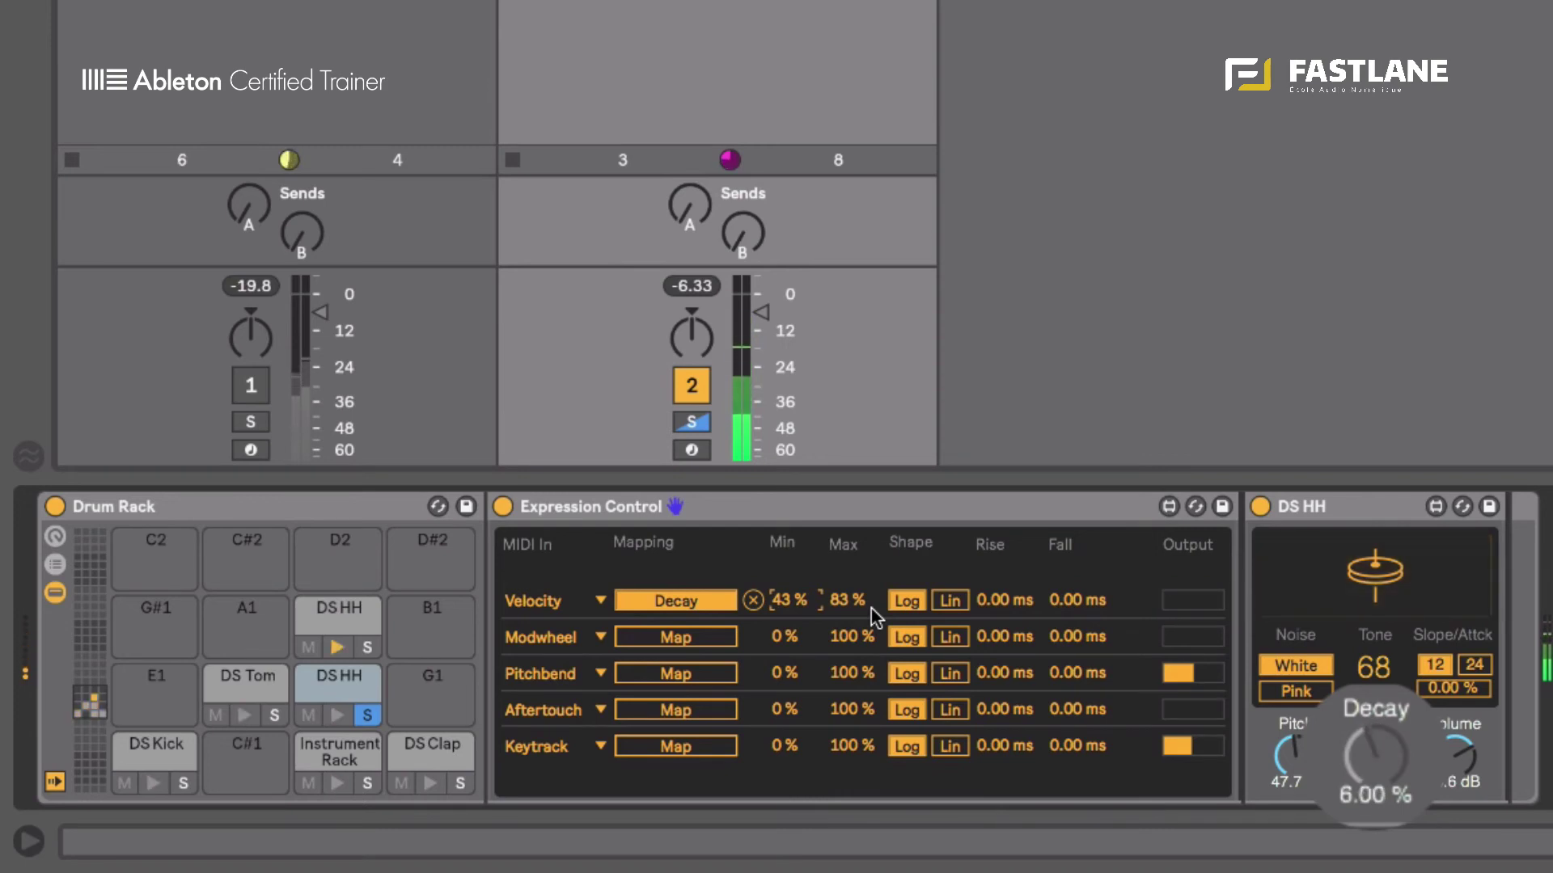
{"action": "left_click_drag", "start_coordinate": [840, 601], "coordinate": [838, 602]}
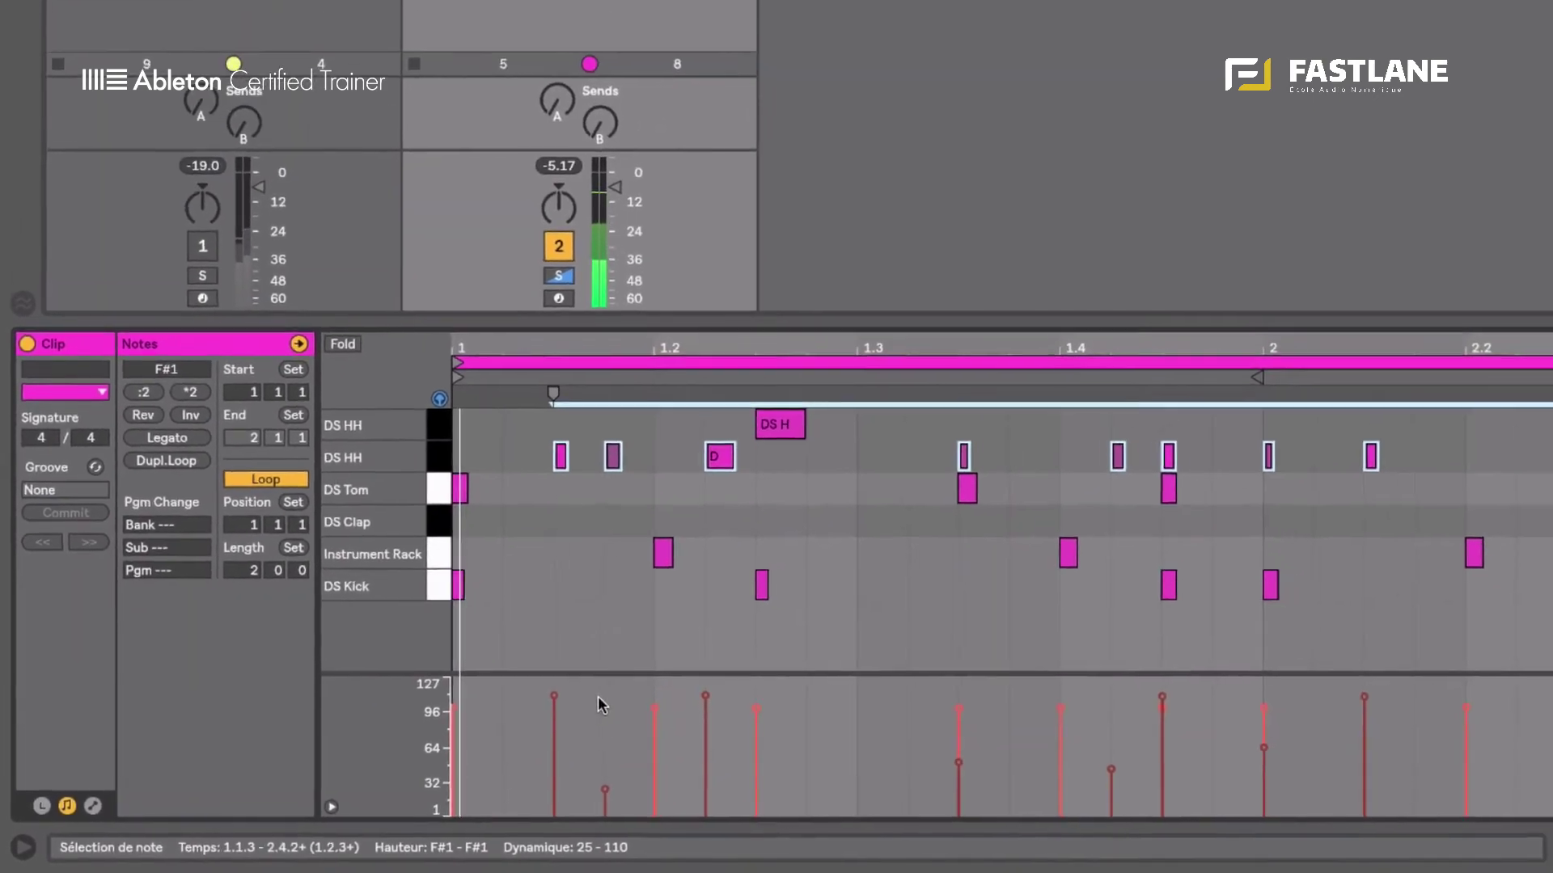
Raise the DS HH note at 1.2.2 to velocity 127 and lower the 1.4.2 note to 30
{"action": "left_click", "coordinate": [660, 695]}
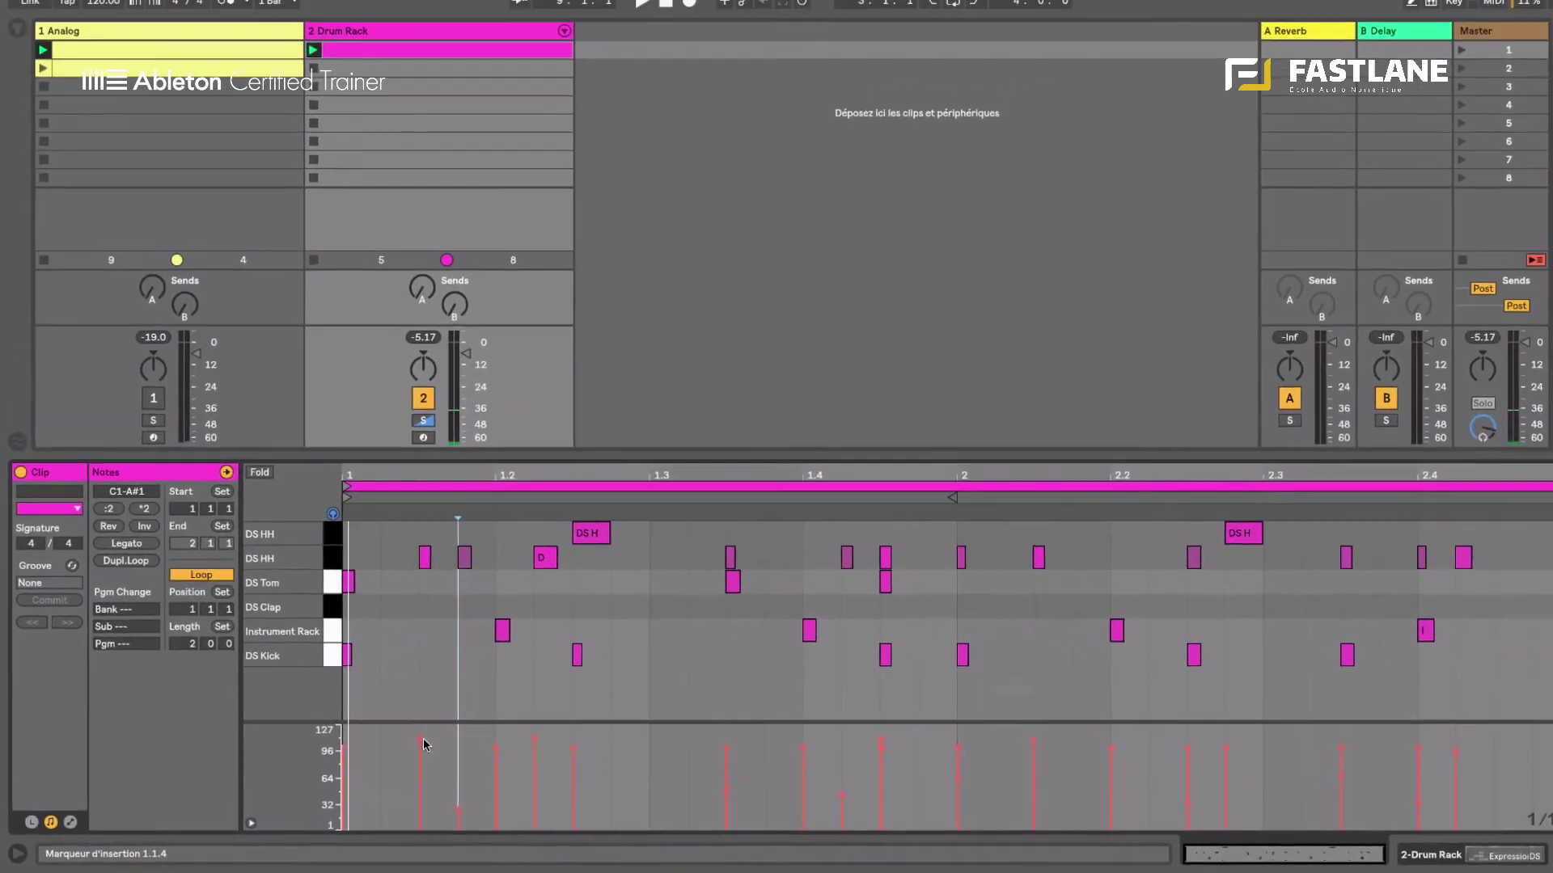
{"action": "left_click", "coordinate": [420, 740]}
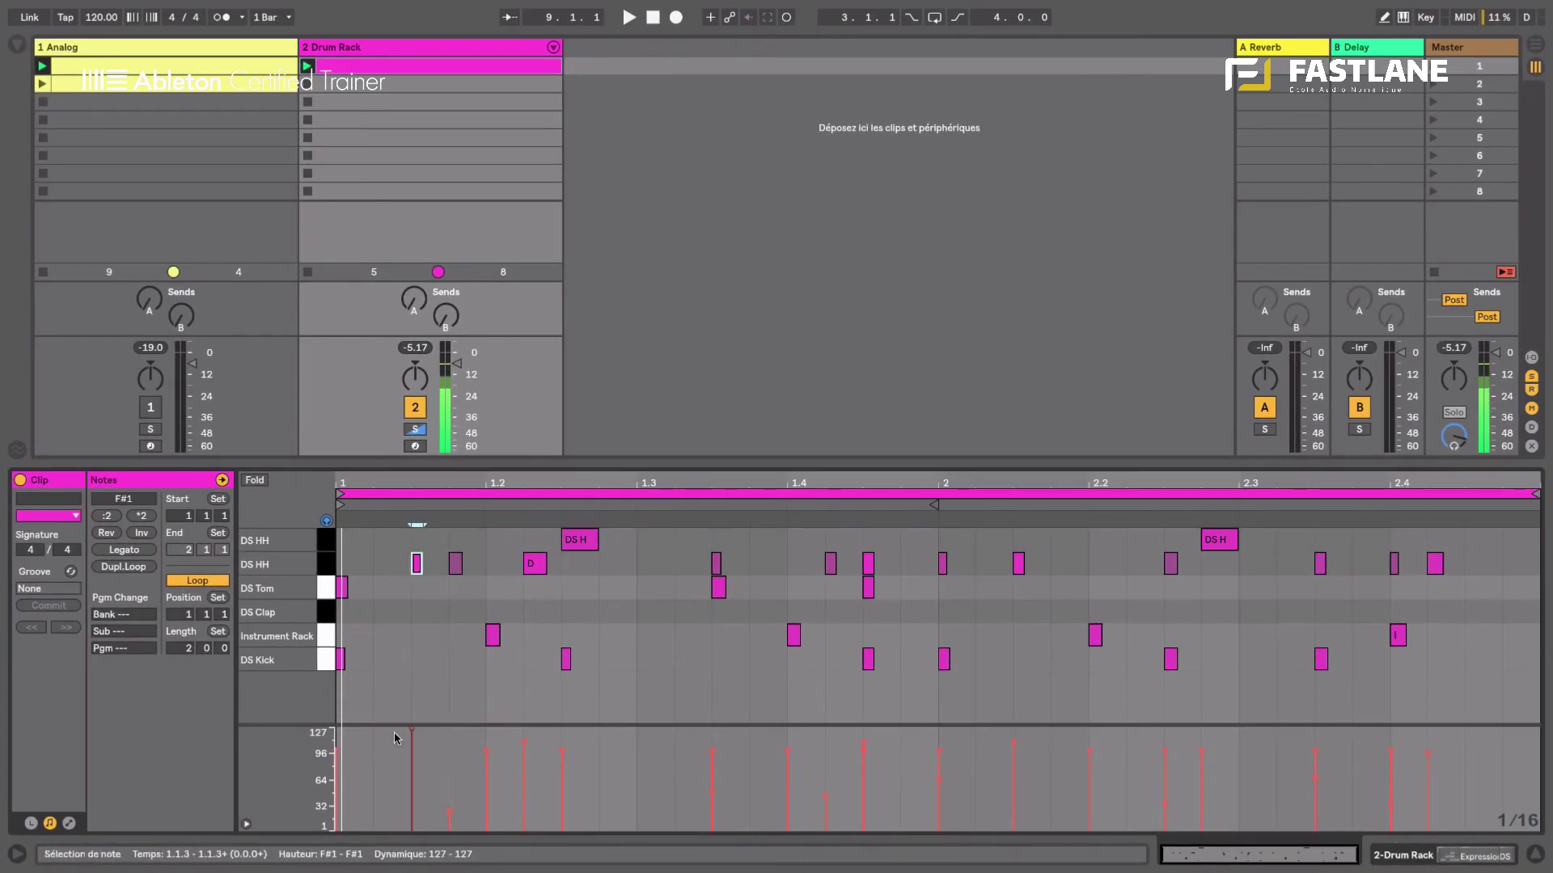
{"action": "left_click", "coordinate": [321, 564]}
{"action": "left_click", "coordinate": [535, 564]}
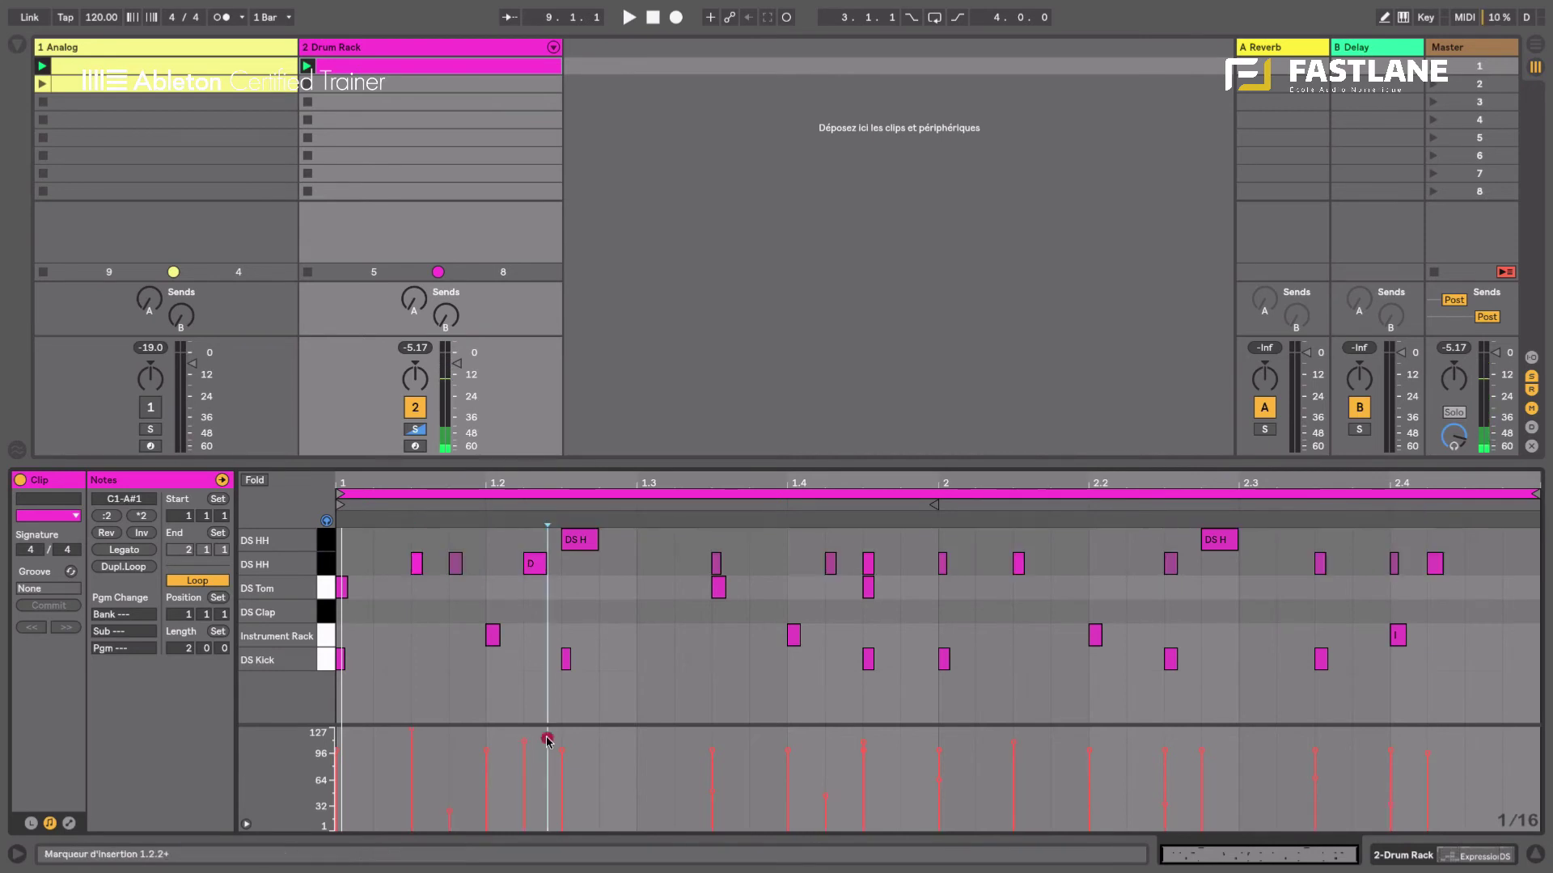
{"action": "left_click_drag", "start_coordinate": [525, 742], "coordinate": [731, 758]}
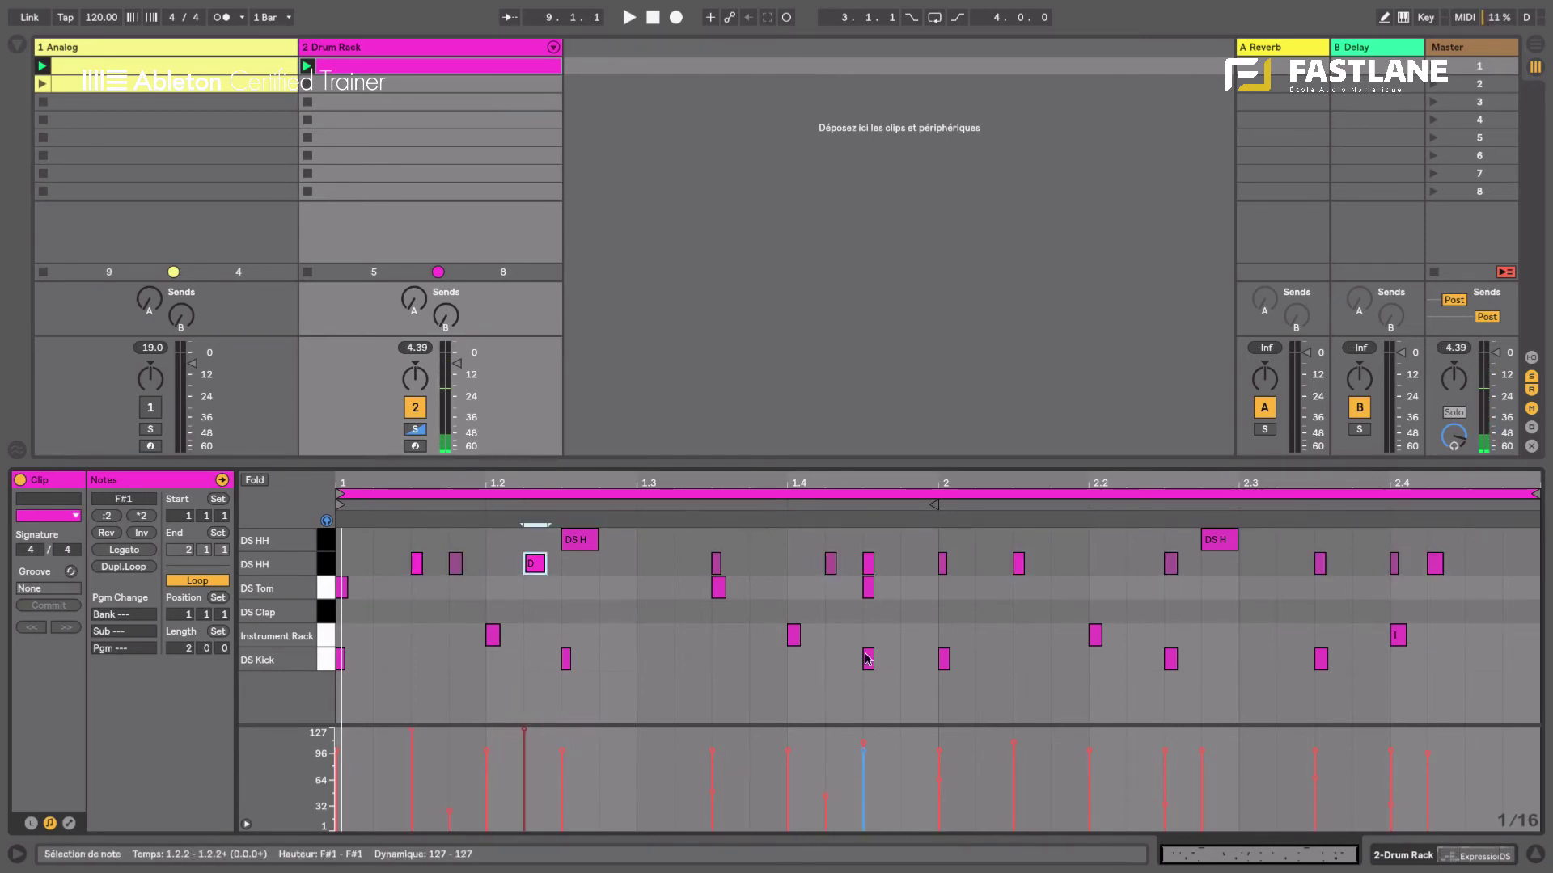
{"action": "left_click", "coordinate": [324, 564]}
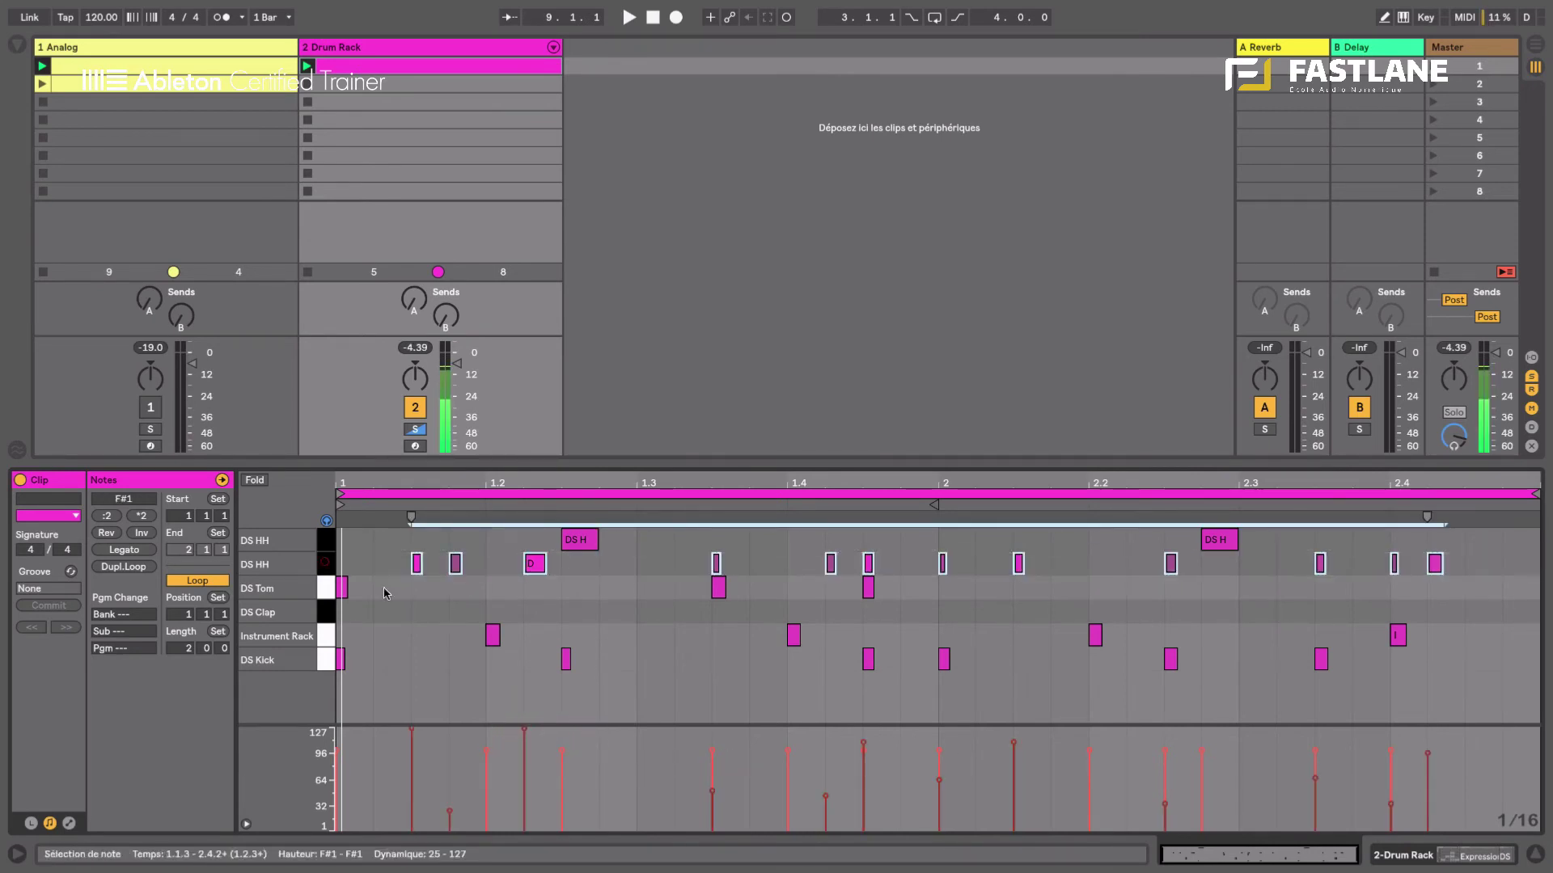
{"action": "left_click", "coordinate": [891, 777]}
{"action": "left_click_drag", "start_coordinate": [825, 797], "coordinate": [826, 807]}
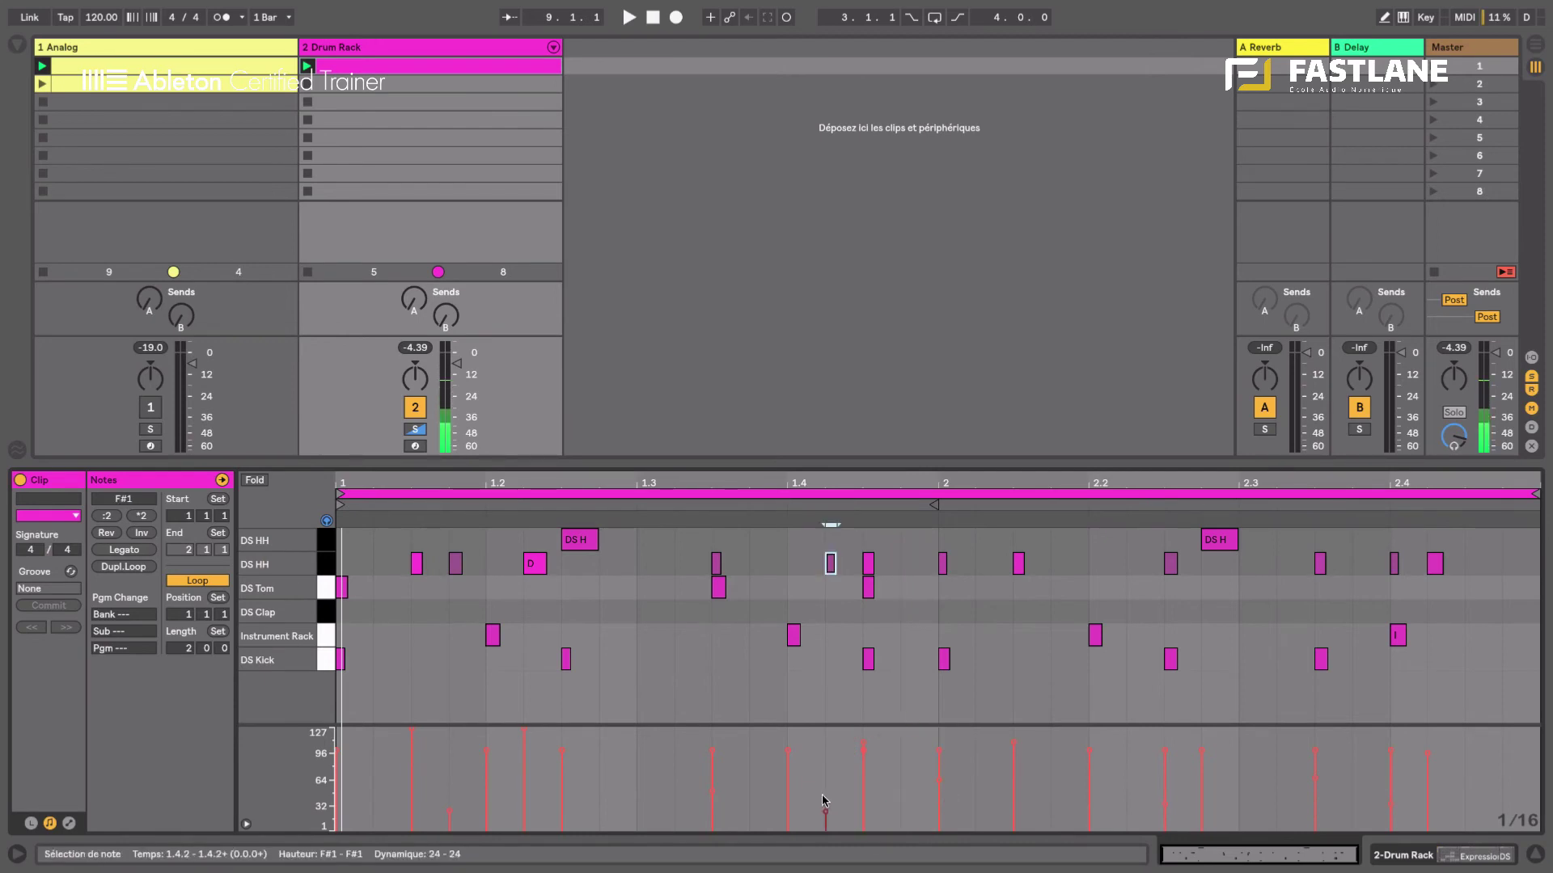
In Draw mode, set more DS HH note velocities, one to 127, then return to Device view
{"action": "key", "text": "b"}
{"action": "left_click", "coordinate": [330, 564]}
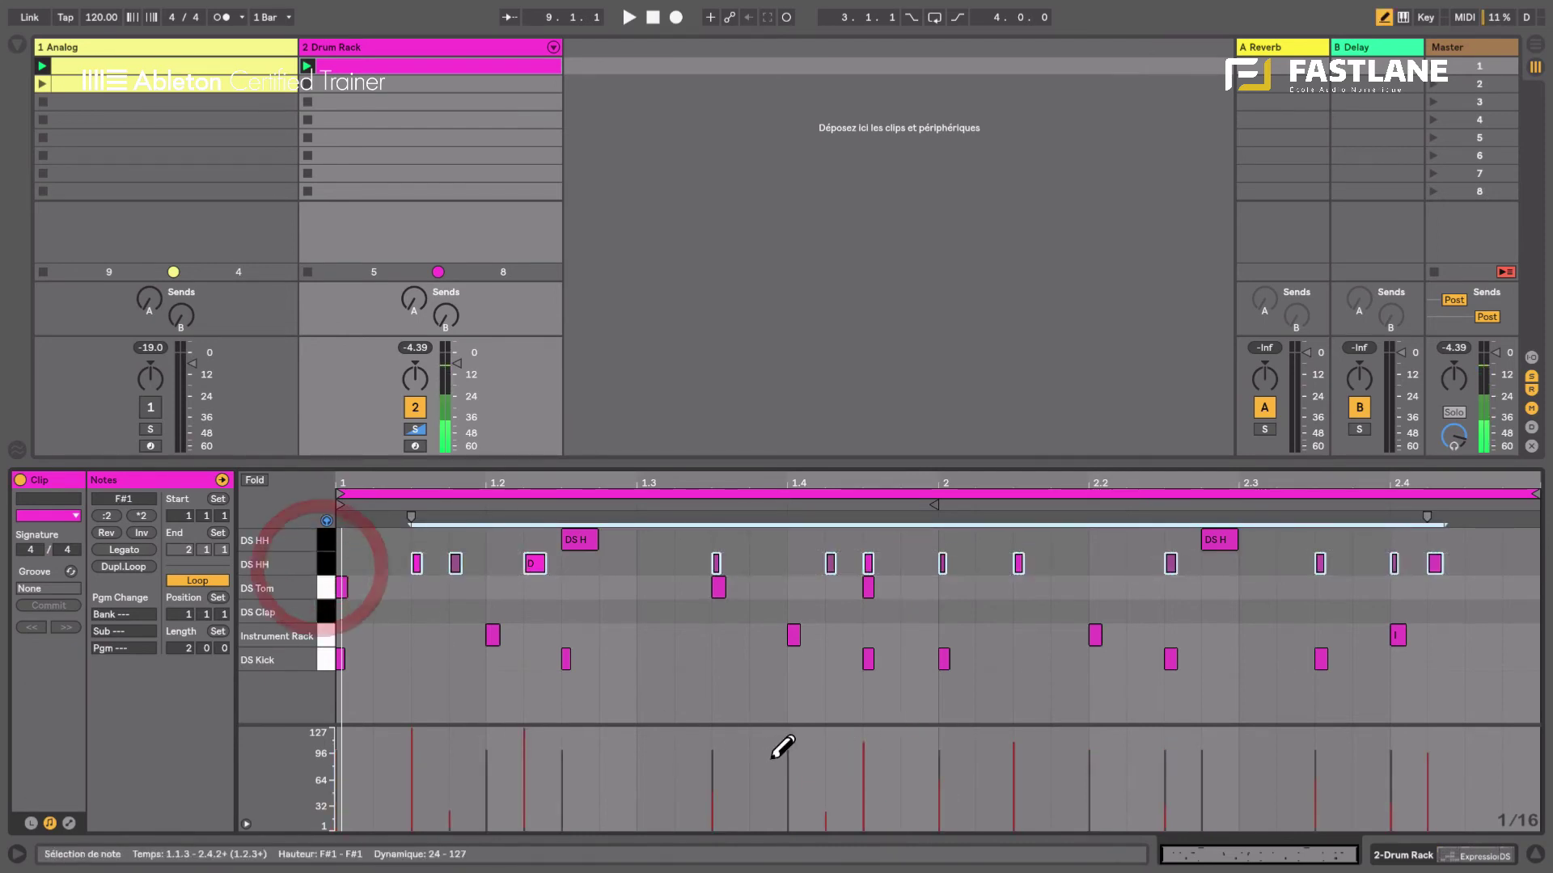
{"action": "left_click", "coordinate": [1013, 727]}
{"action": "left_click", "coordinate": [1176, 813]}
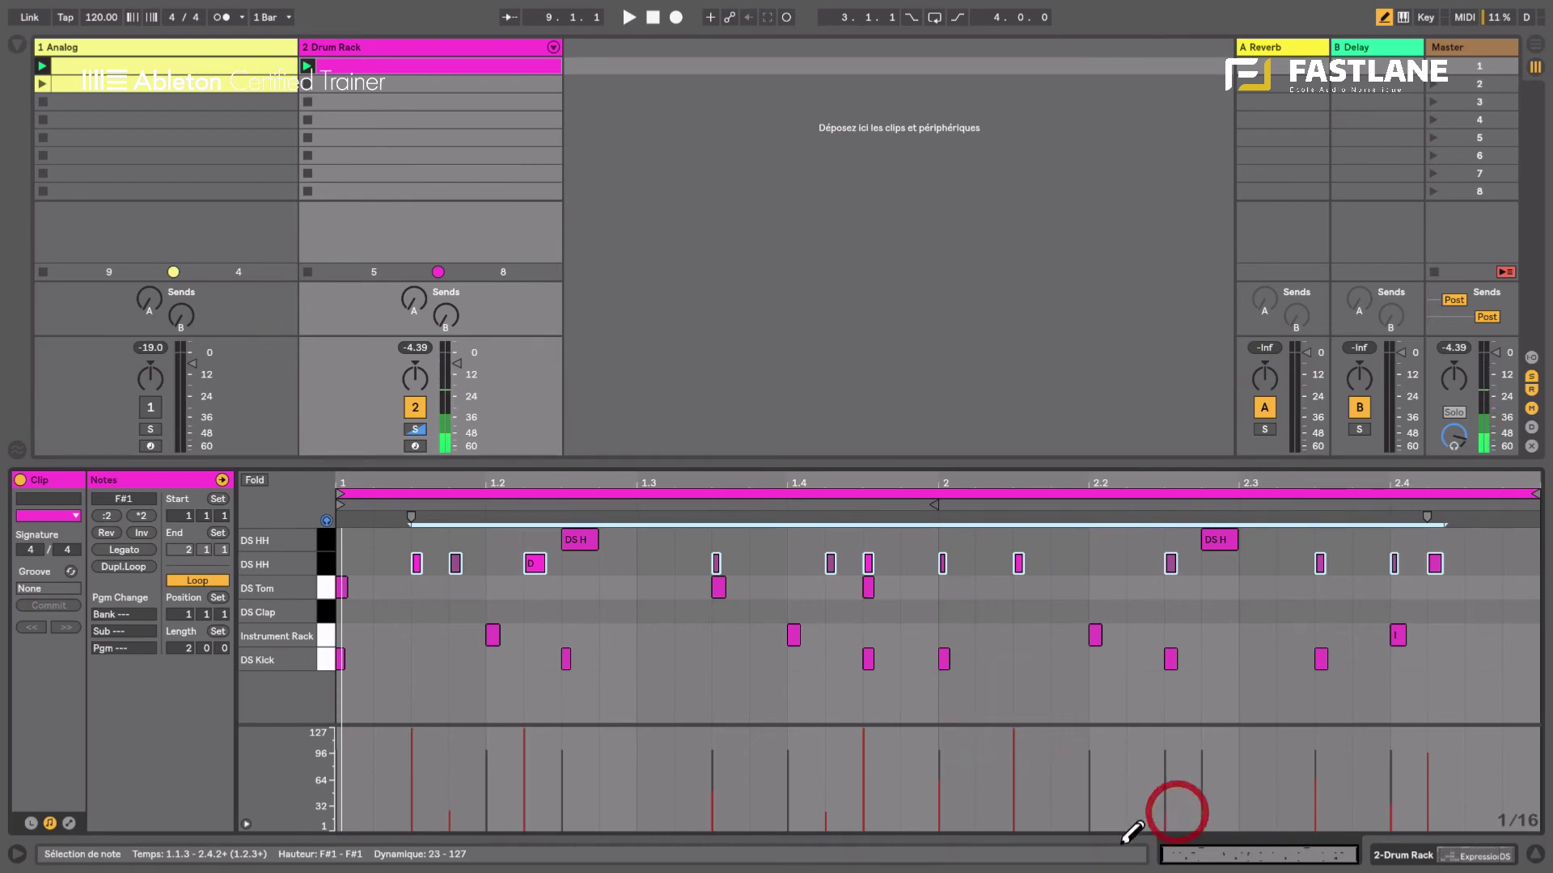
{"action": "key", "text": "shift+Tab"}
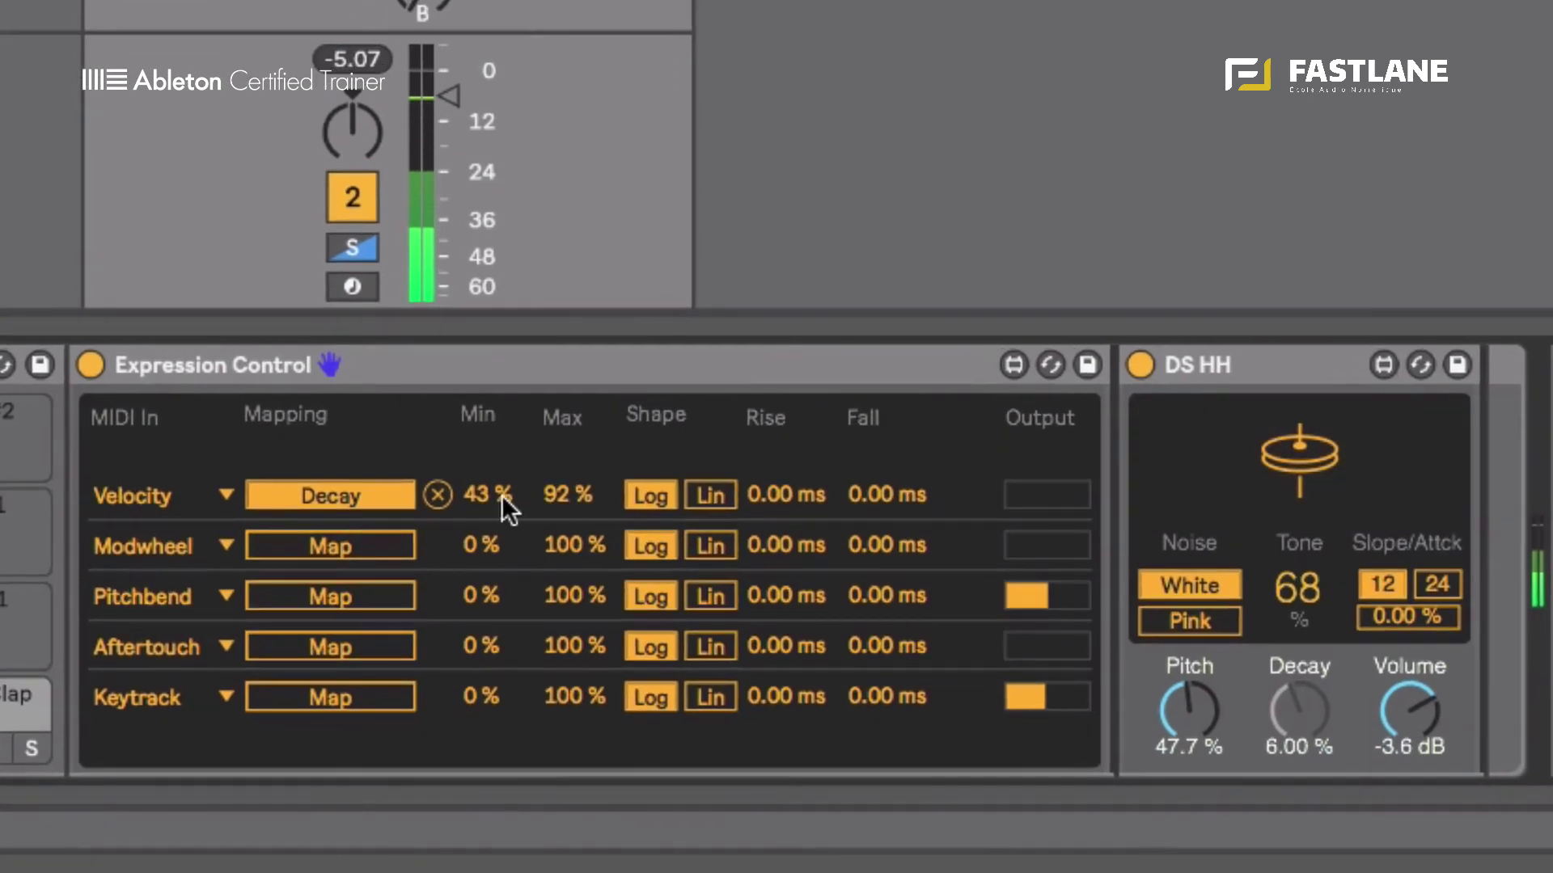
Set the Decay mapping's minimum to 42 % and switch rows 2 and 3's MIDI In to Velocity
{"action": "mouse_move", "coordinate": [495, 505]}
{"action": "left_mouse_down"}
{"action": "mouse_move", "coordinate": [495, 517]}
{"action": "mouse_move", "coordinate": [560, 436]}
{"action": "left_mouse_up"}
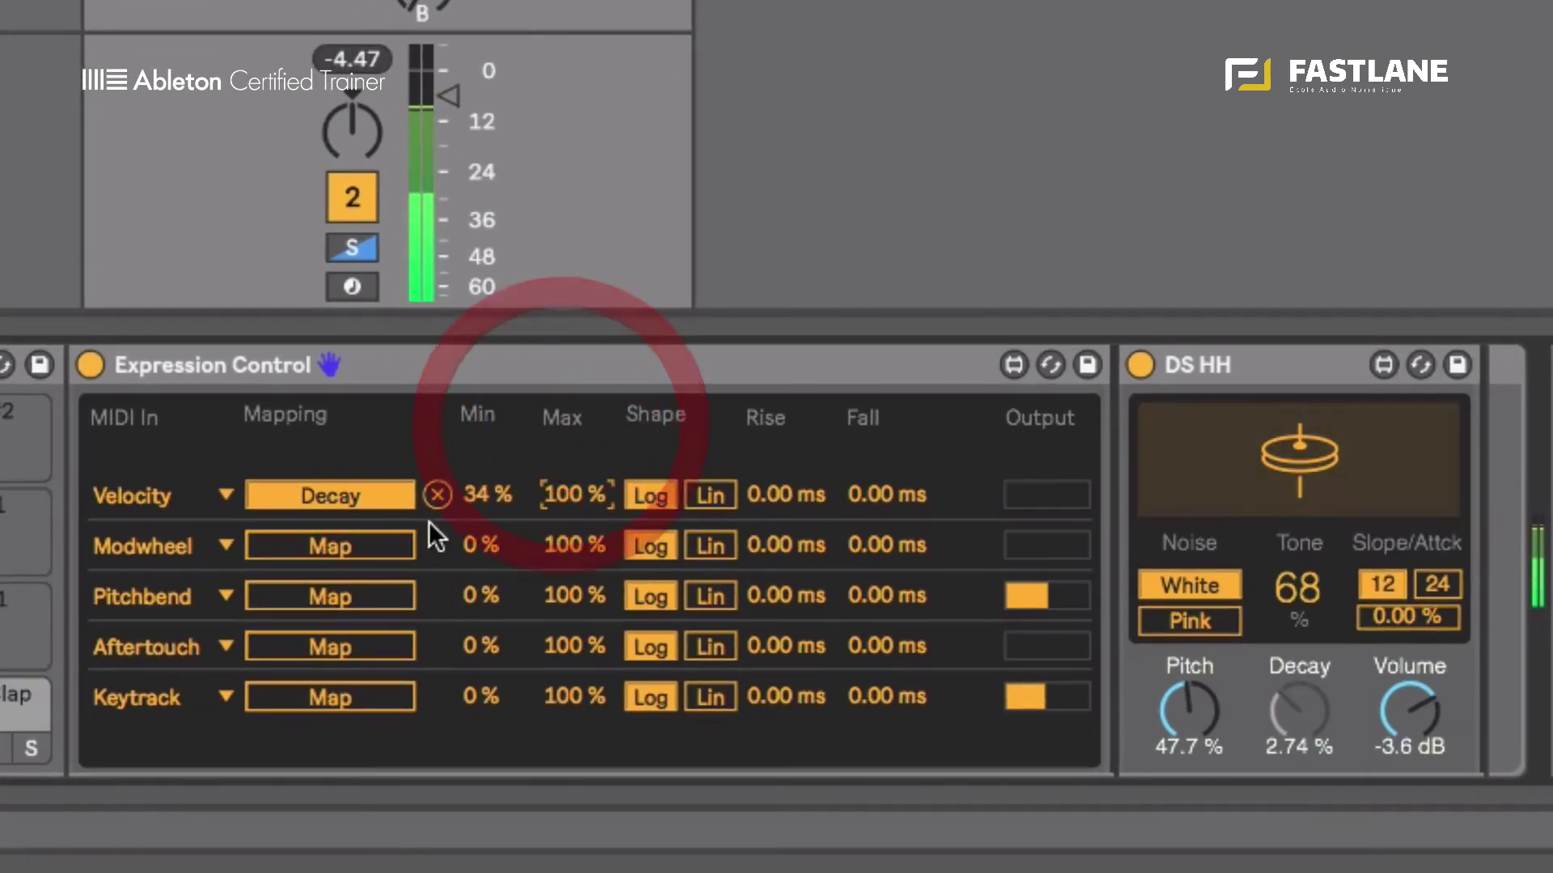
{"action": "left_click_drag", "start_coordinate": [482, 490], "coordinate": [484, 467]}
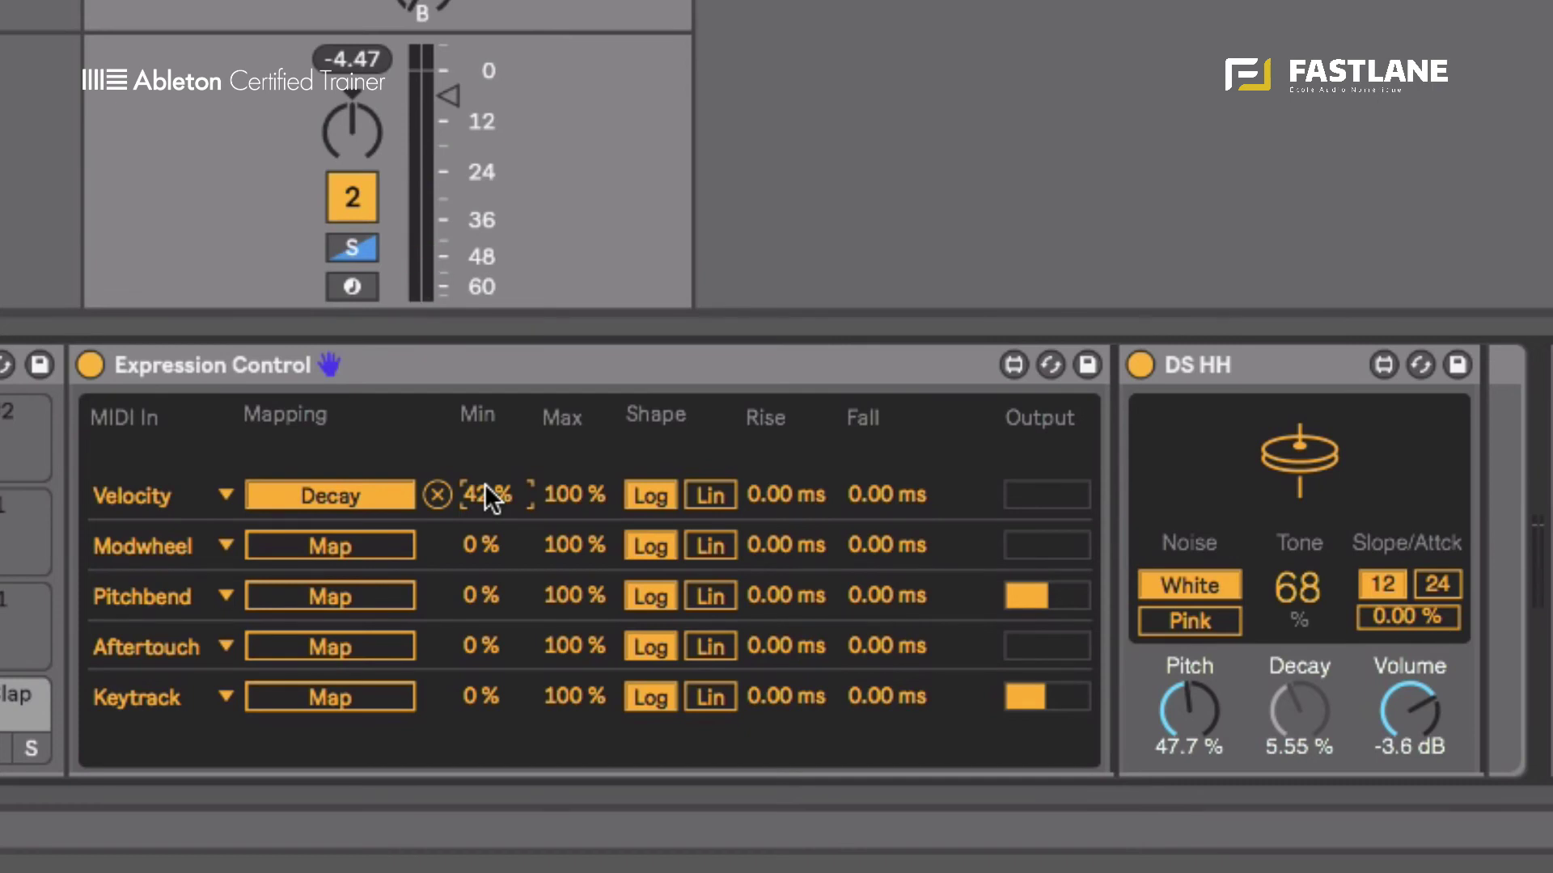
{"action": "left_click", "coordinate": [183, 544]}
{"action": "left_click", "coordinate": [162, 562]}
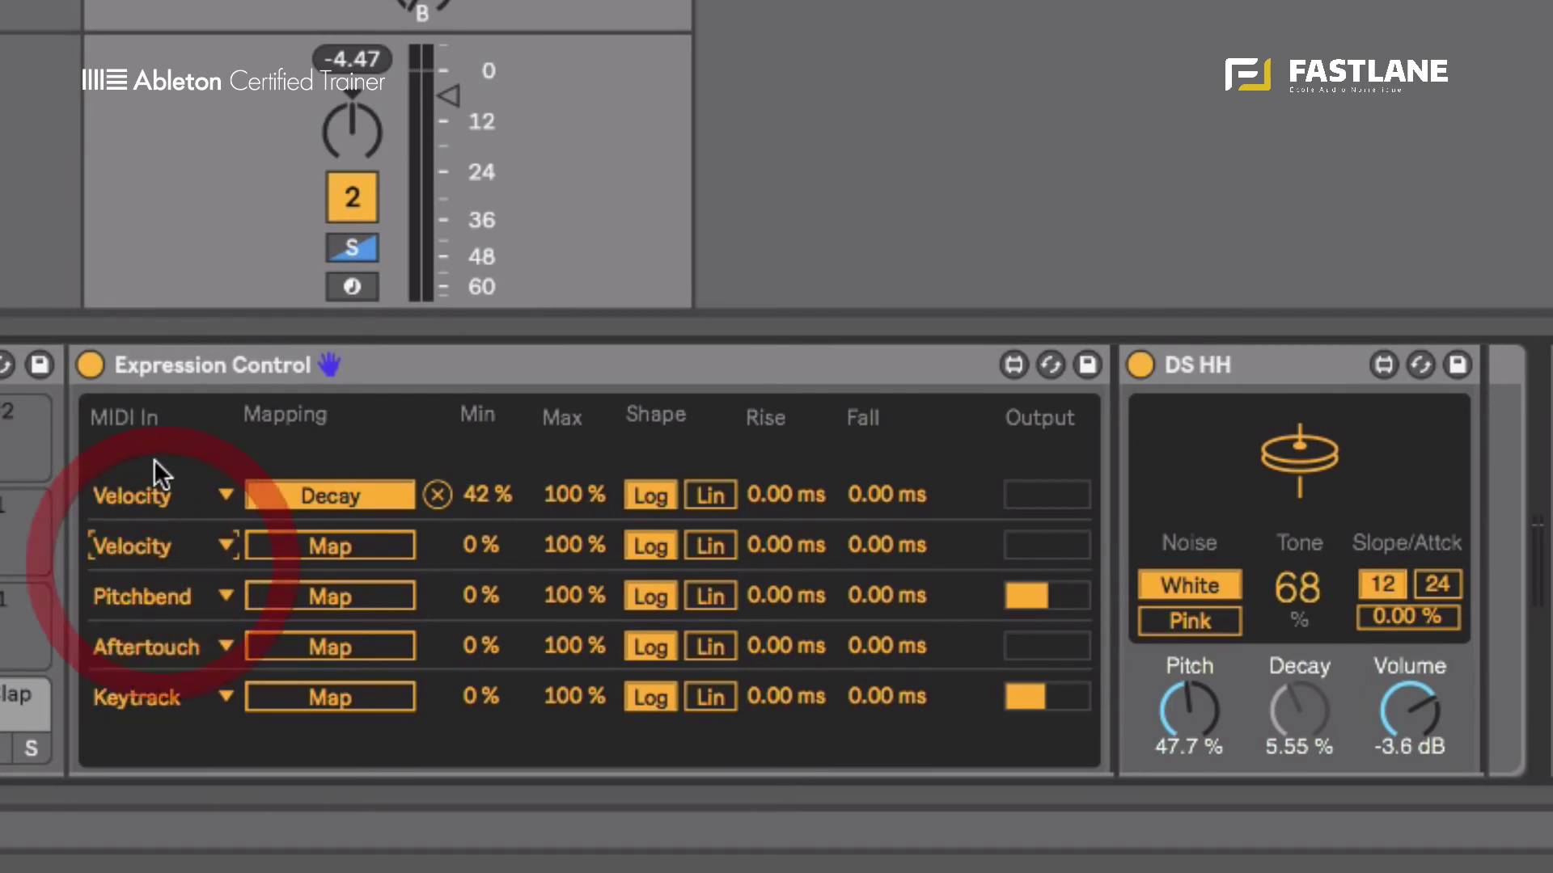
{"action": "left_click", "coordinate": [165, 595]}
{"action": "left_click", "coordinate": [157, 623]}
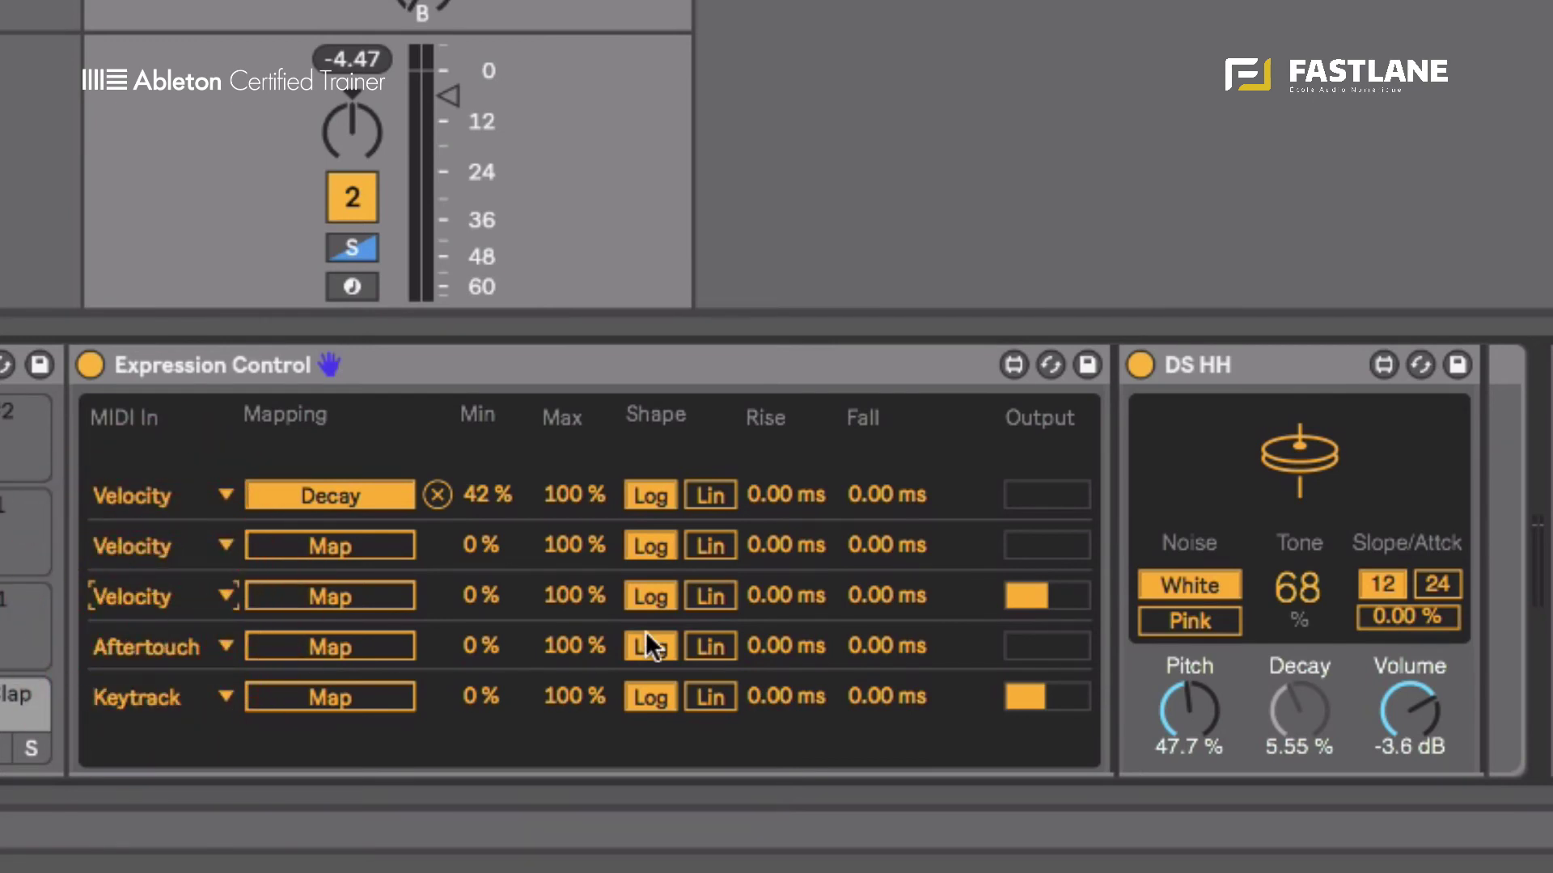
Map row 2 to DS HH Pitch and set its range to 47–54 %
{"action": "left_click", "coordinate": [309, 540]}
{"action": "left_click", "coordinate": [1189, 710]}
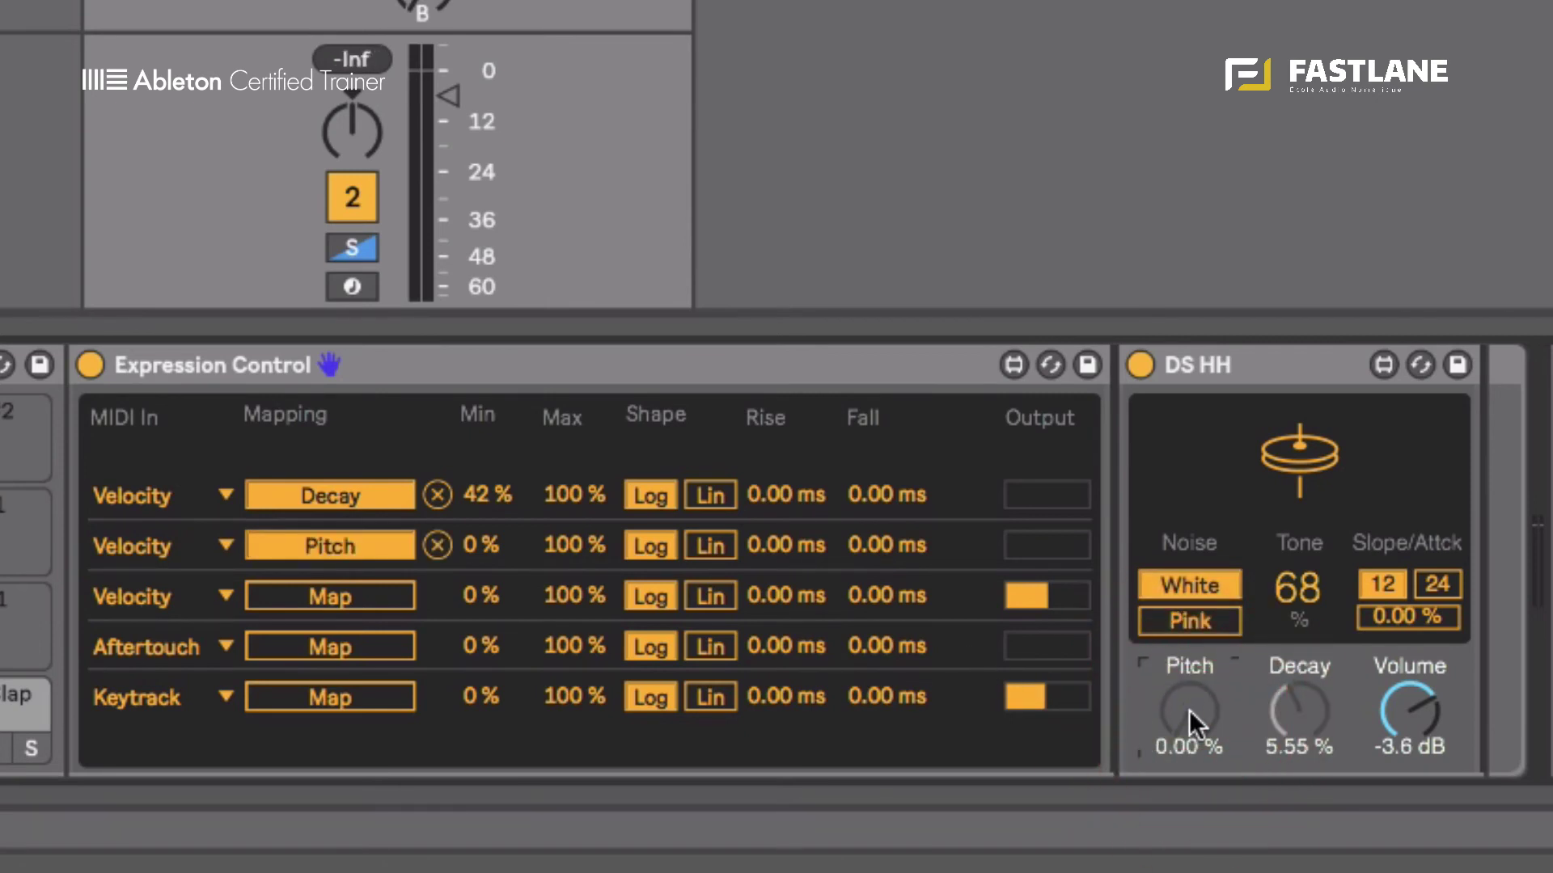
{"action": "left_click", "coordinate": [480, 546]}
{"action": "mouse_move", "coordinate": [479, 546]}
{"action": "left_mouse_down"}
{"action": "mouse_move", "coordinate": [480, 530]}
{"action": "mouse_move", "coordinate": [479, 546]}
{"action": "left_mouse_up"}
{"action": "type", "text": "50"}
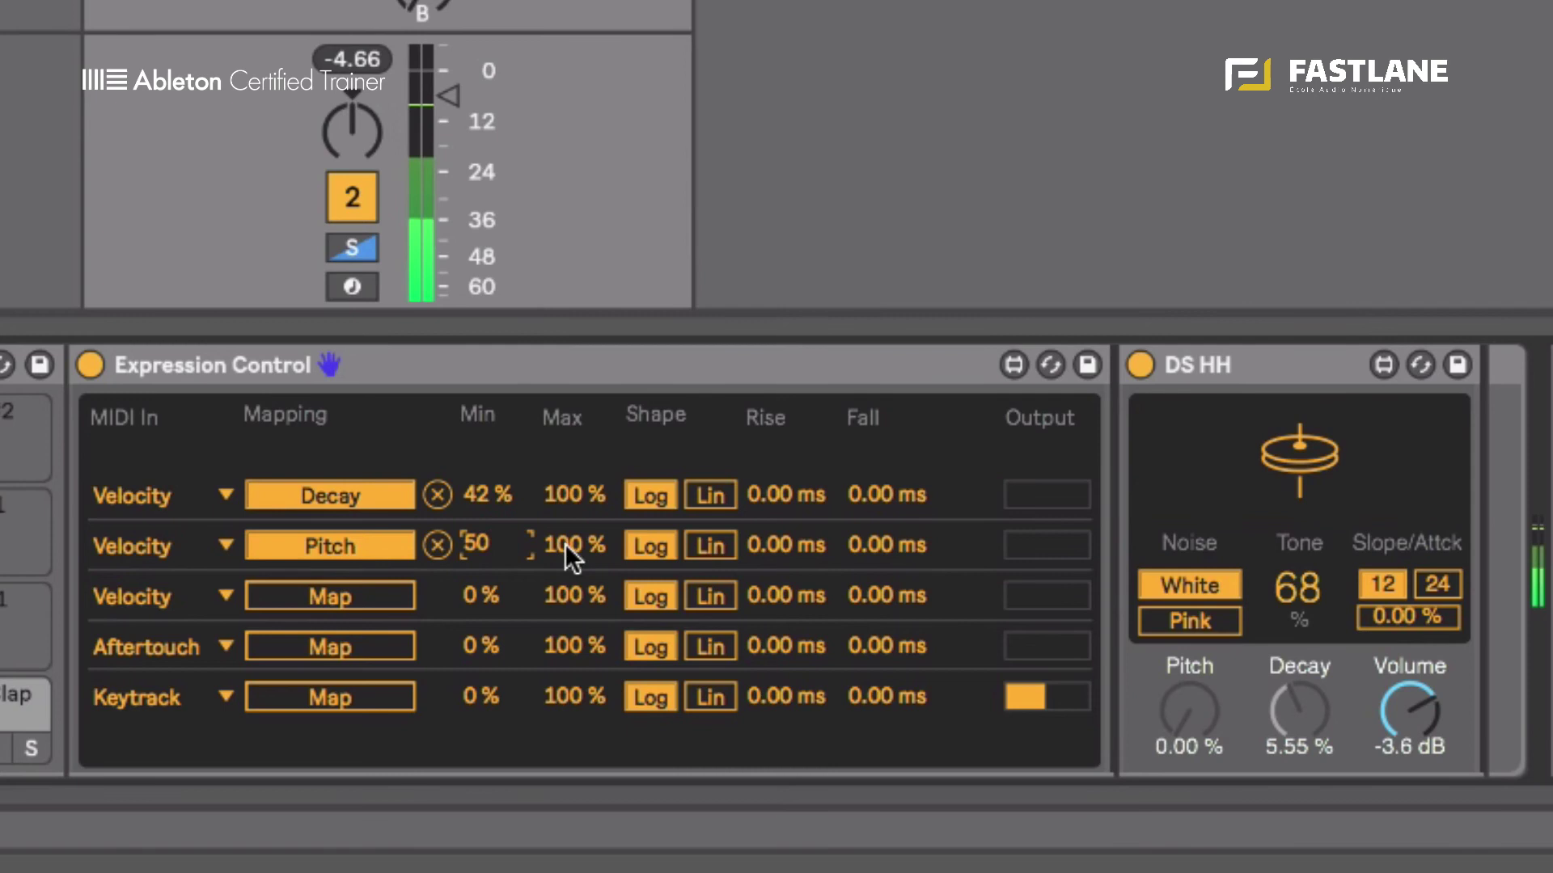
{"action": "left_click", "coordinate": [572, 555]}
{"action": "left_click_drag", "start_coordinate": [572, 555], "coordinate": [537, 642]}
{"action": "left_click_drag", "start_coordinate": [485, 547], "coordinate": [485, 558]}
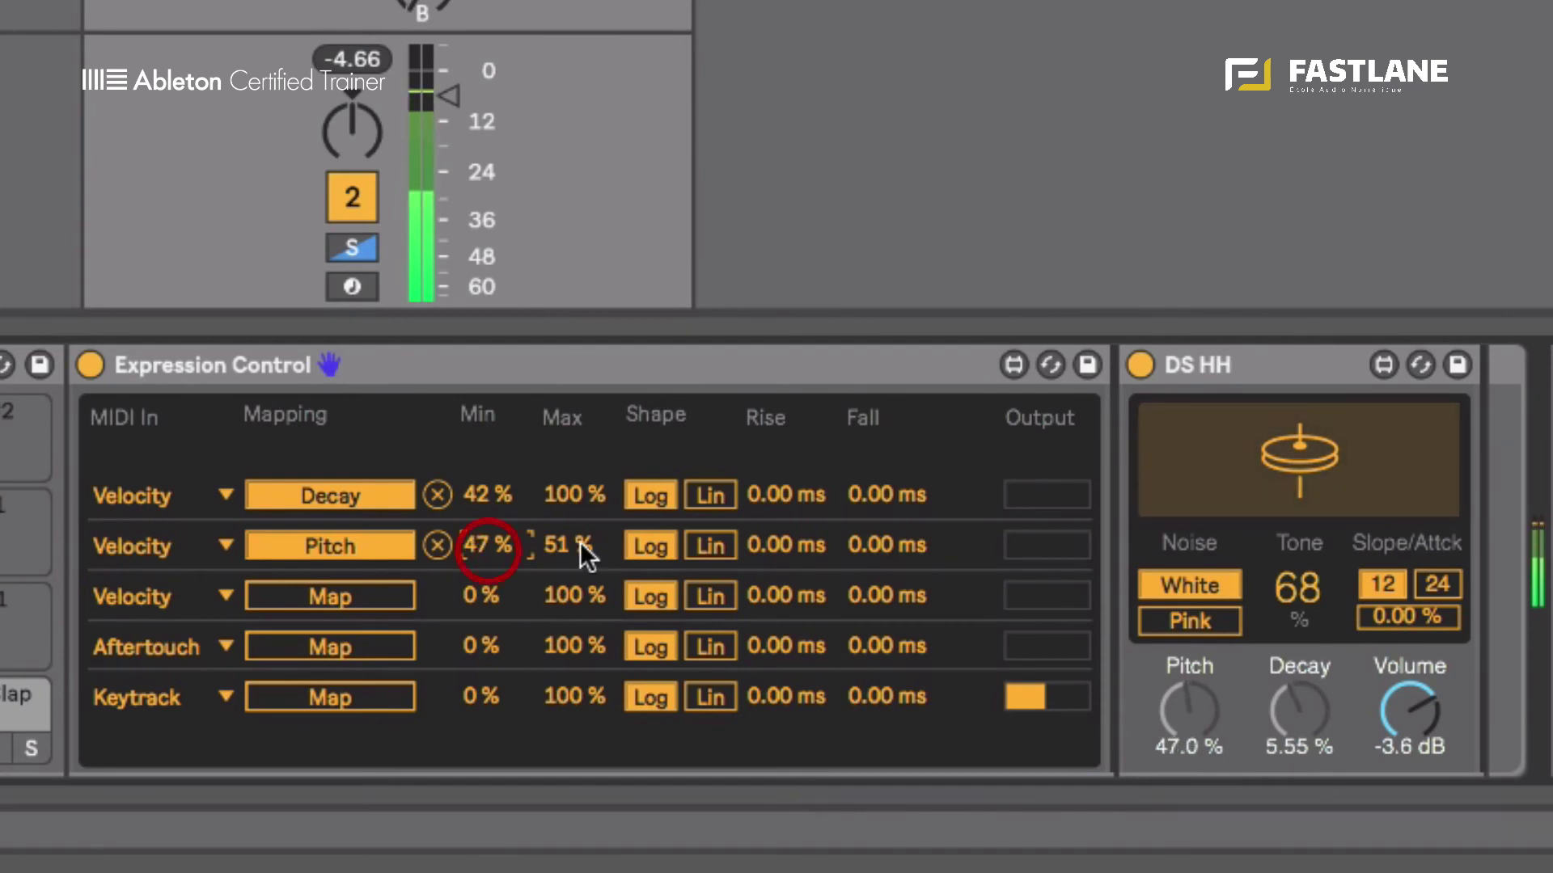
{"action": "left_click_drag", "start_coordinate": [582, 545], "coordinate": [596, 551]}
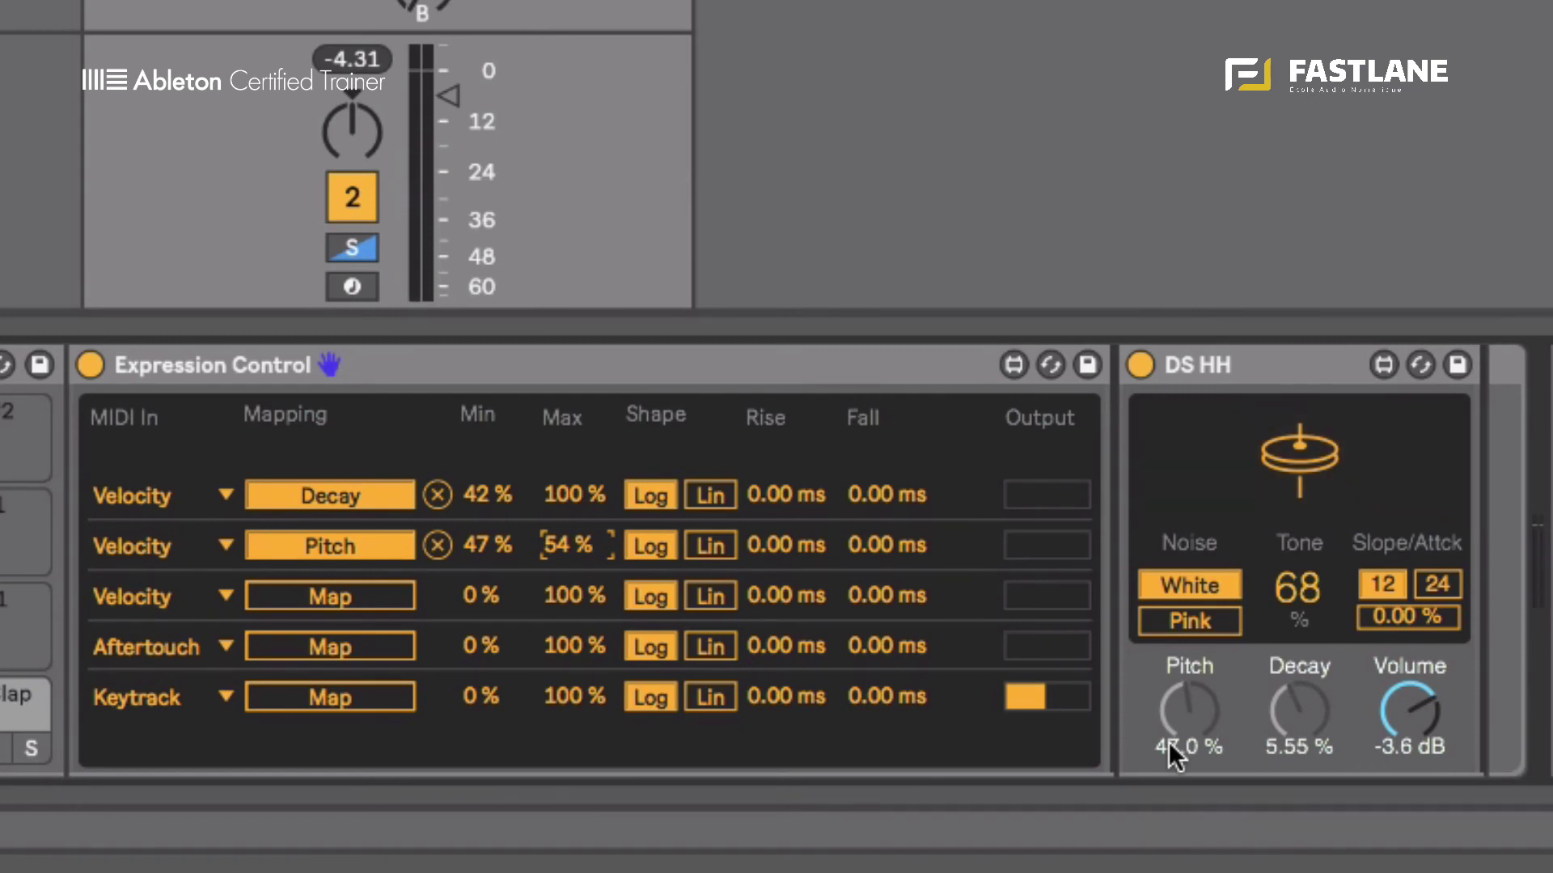
Assign the third Velocity row to DS HH Tone with a 48 % to 66 % range
{"action": "left_click", "coordinate": [402, 597]}
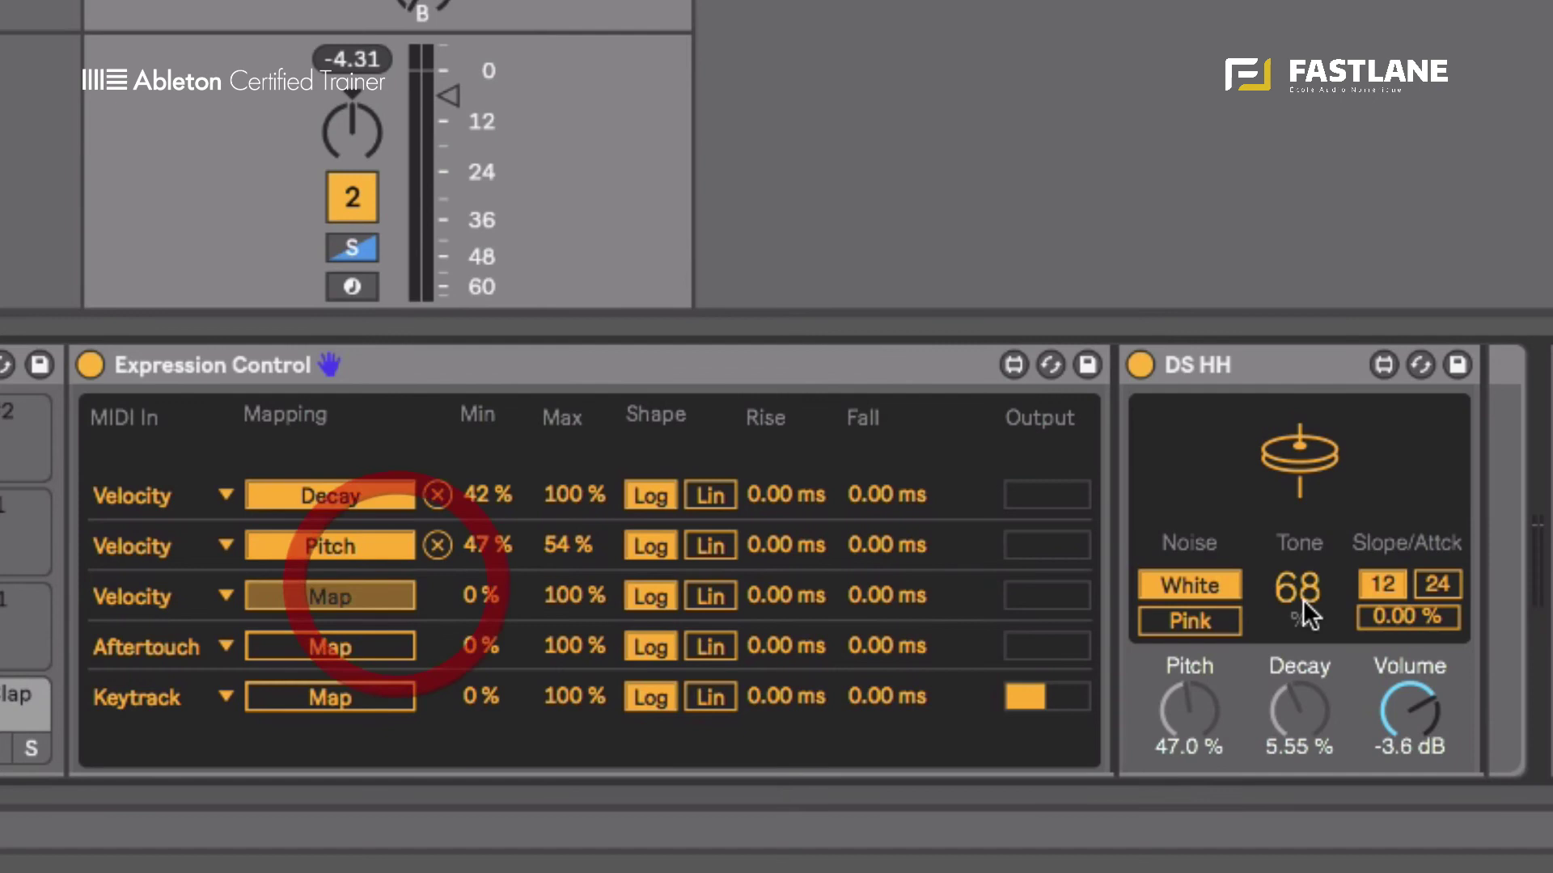
{"action": "left_click", "coordinate": [1297, 590]}
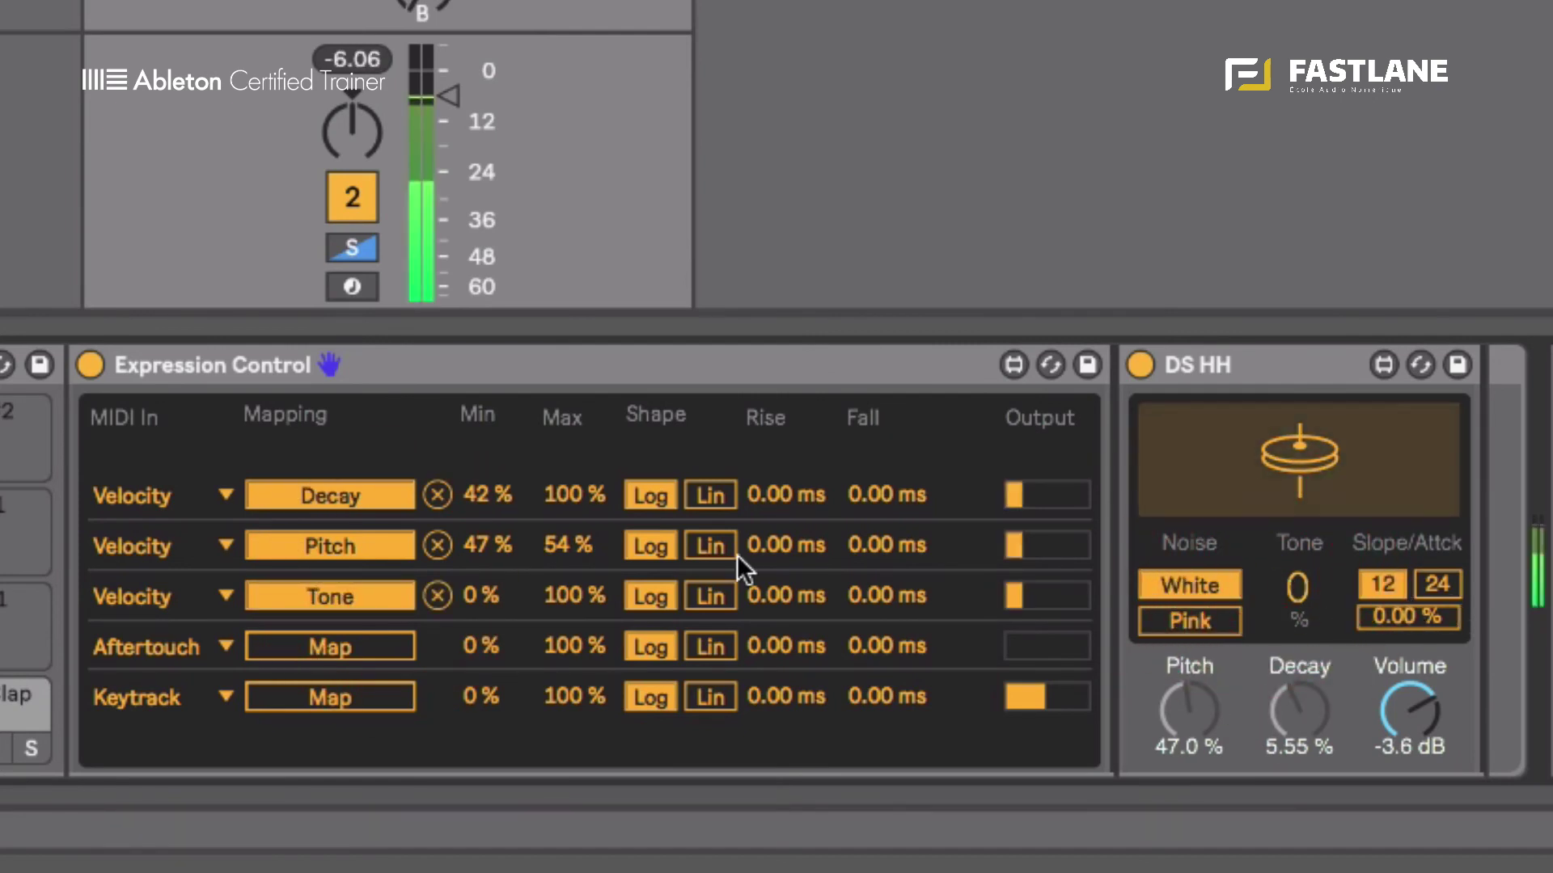
{"action": "left_click_drag", "start_coordinate": [488, 592], "coordinate": [440, 510]}
{"action": "left_click_drag", "start_coordinate": [568, 596], "coordinate": [478, 590]}
{"action": "left_click", "coordinate": [479, 598]}
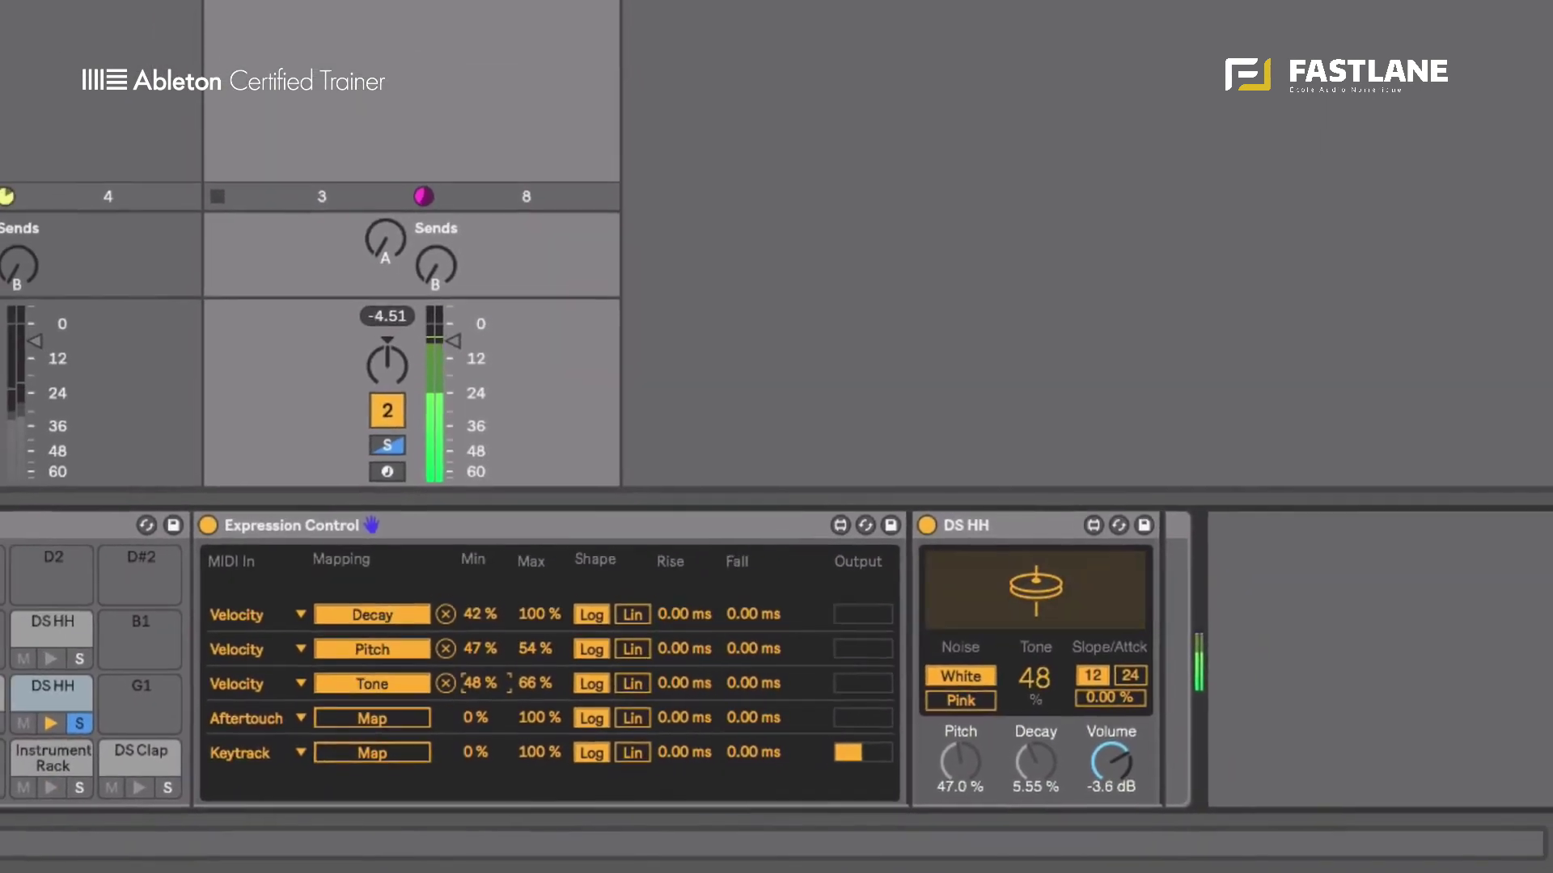
Hide the browser and unsolo the Analog track, returning to the drum track's devices
{"action": "left_click", "coordinate": [73, 506]}
{"action": "left_click", "coordinate": [164, 738]}
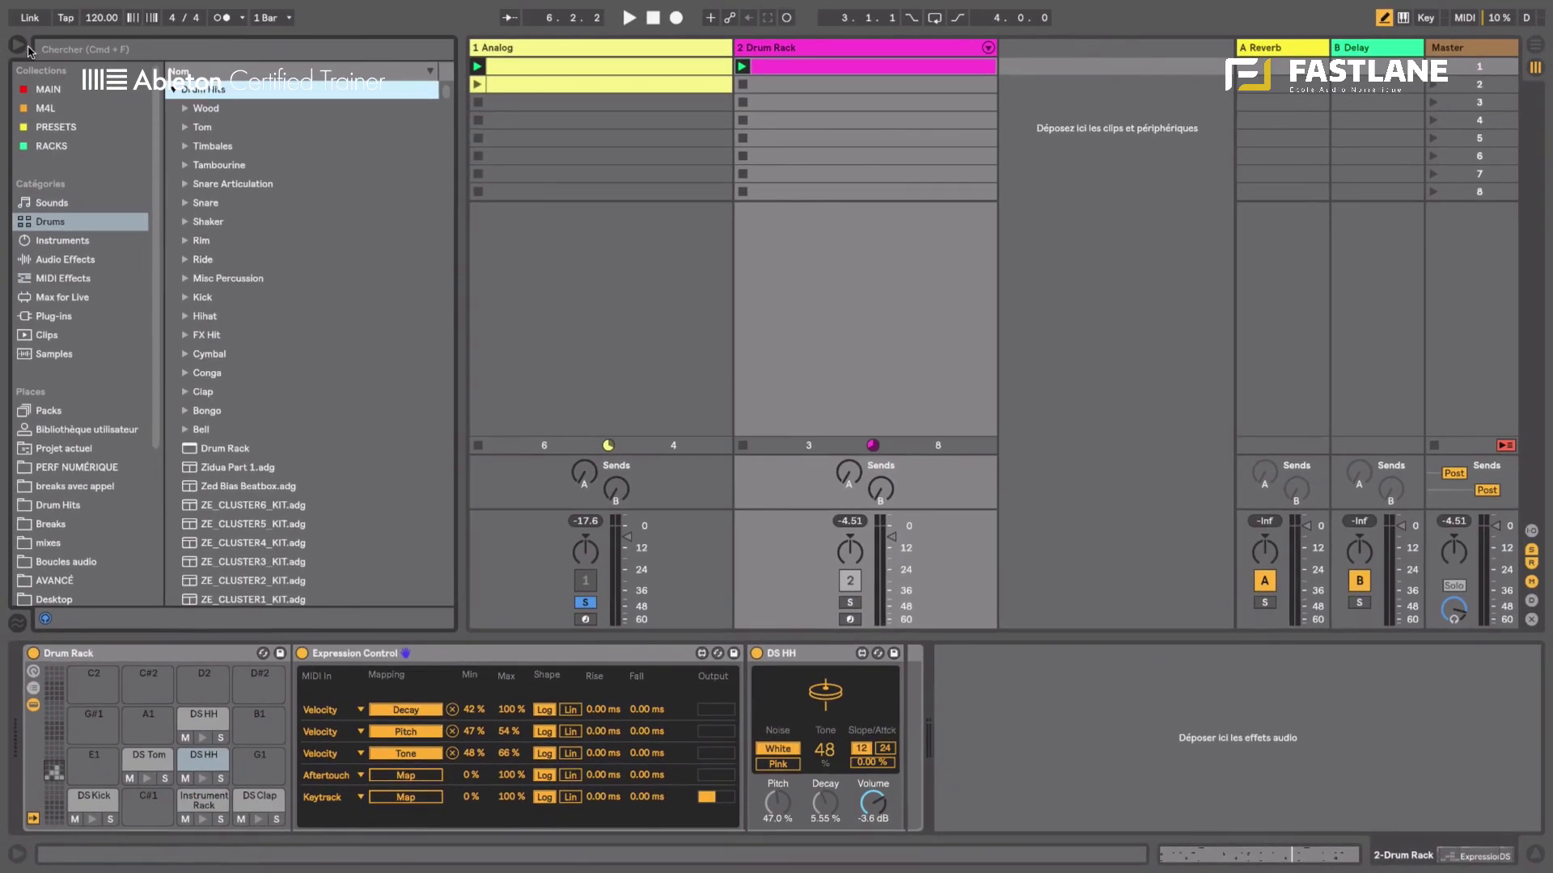
{"action": "left_click", "coordinate": [17, 45]}
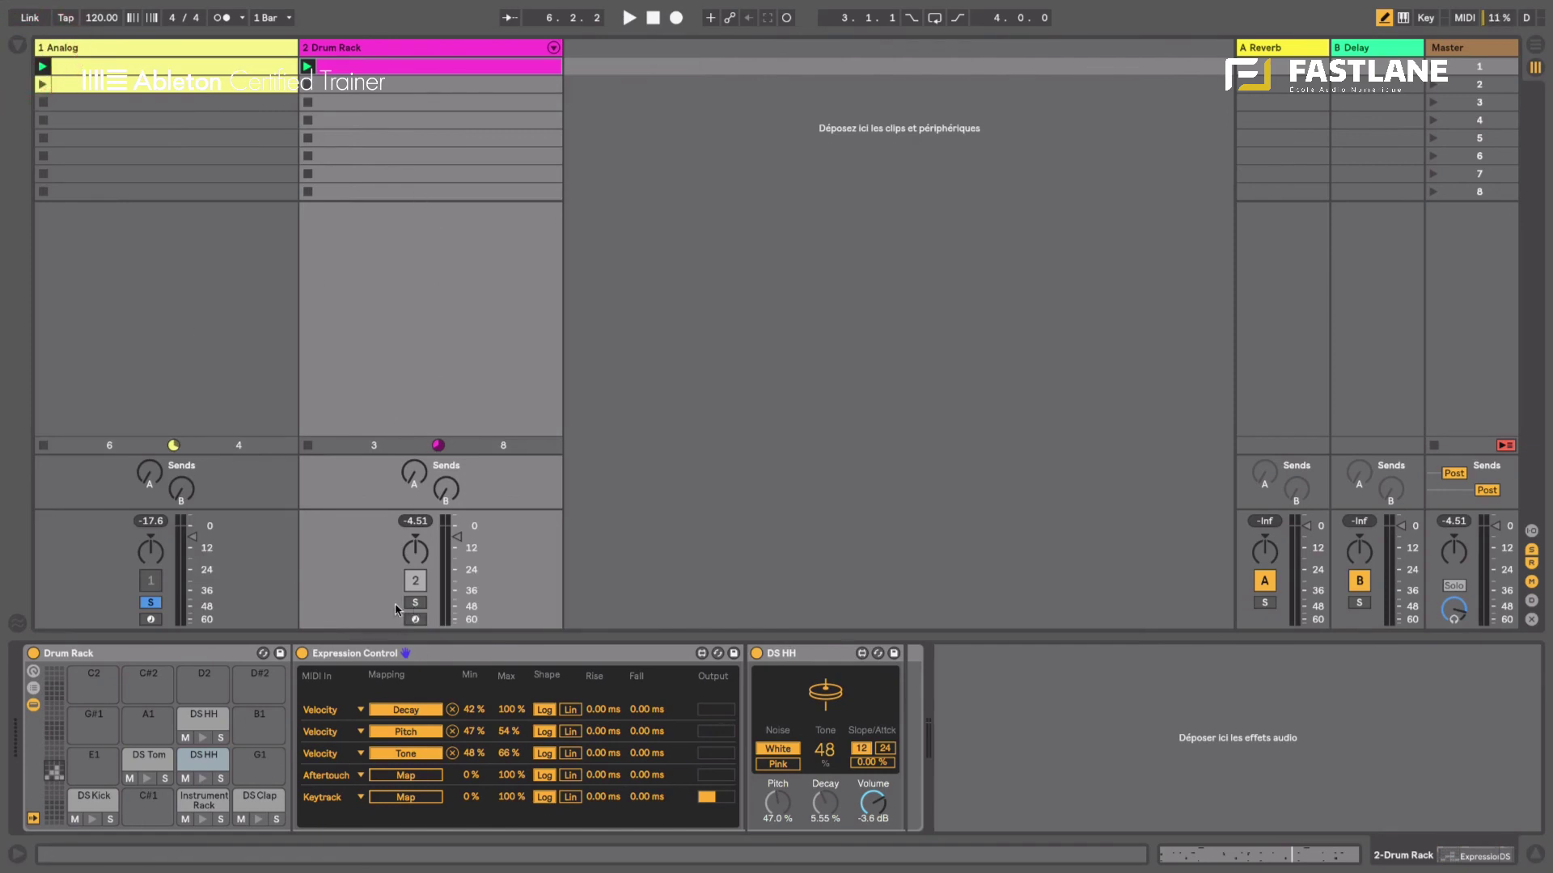
{"action": "left_click", "coordinate": [152, 603]}
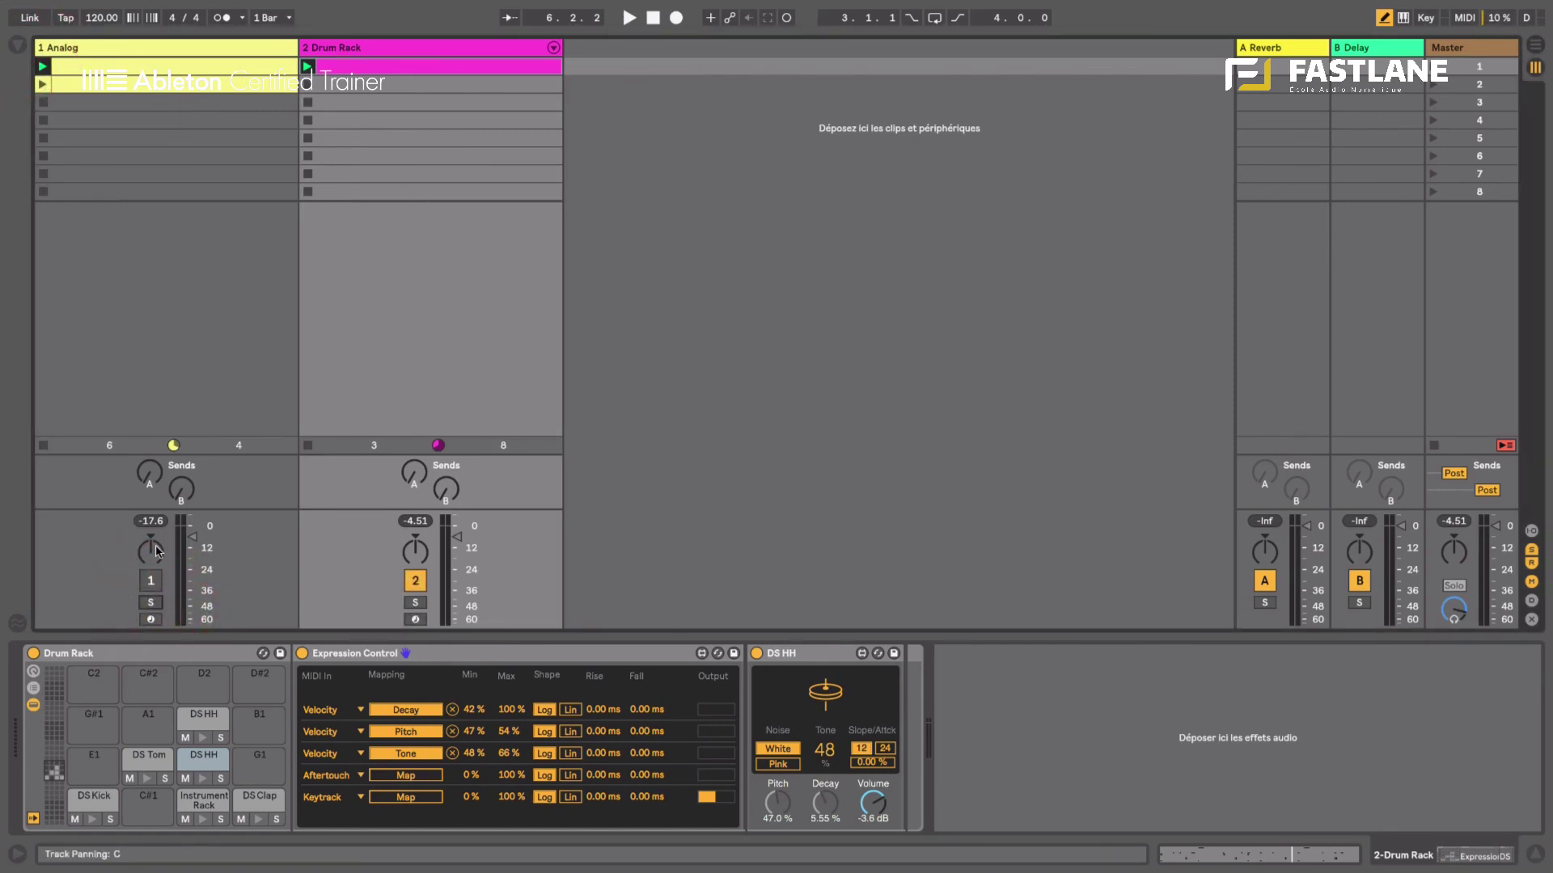
{"action": "left_click", "coordinate": [185, 51]}
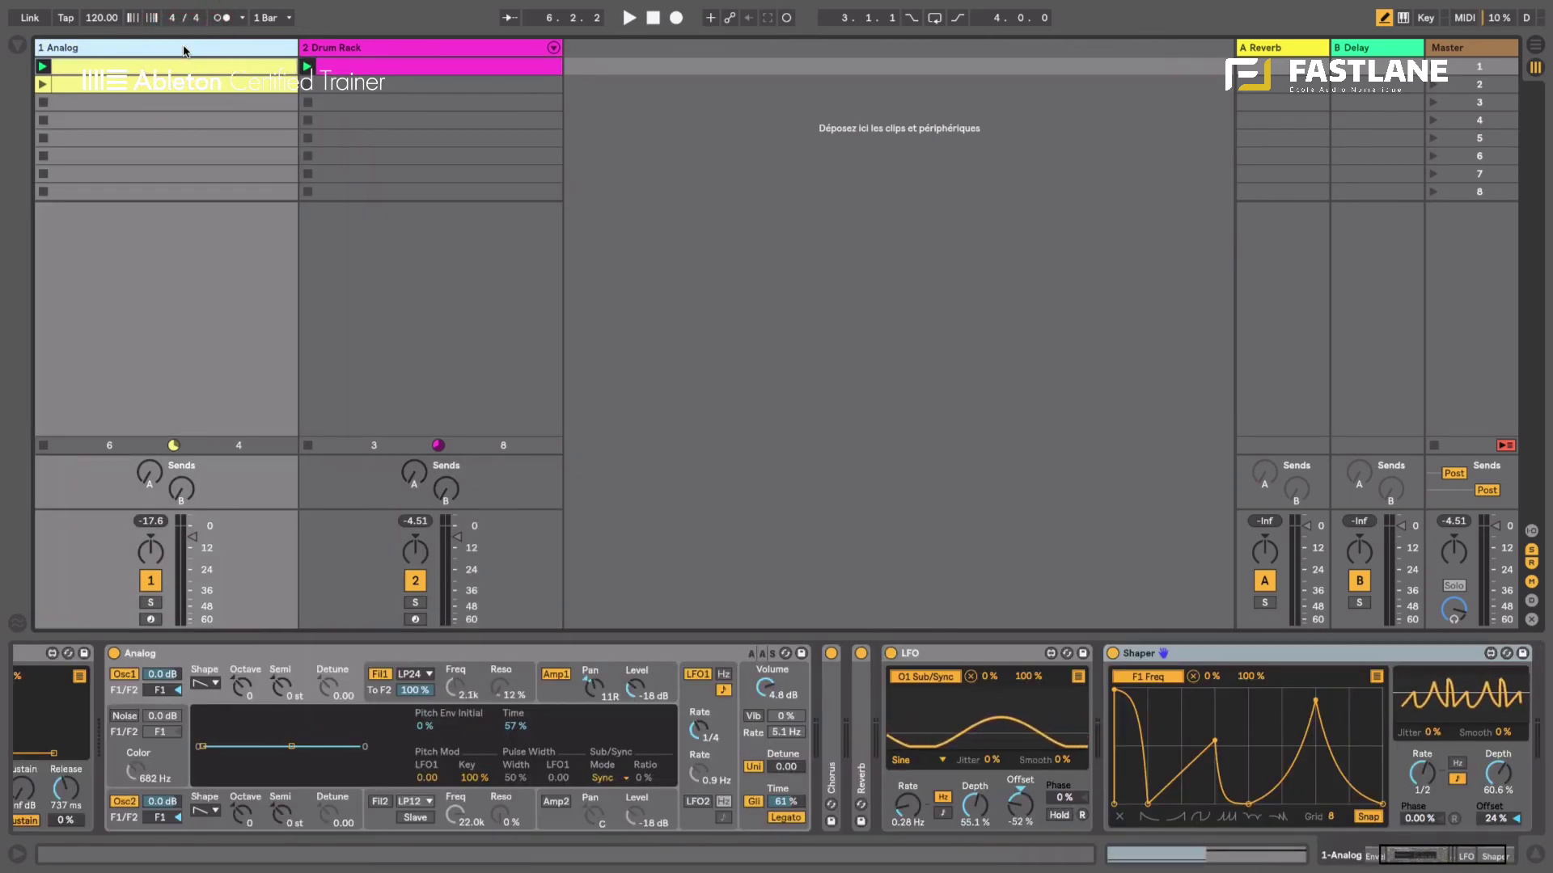
{"action": "left_click", "coordinate": [397, 51]}
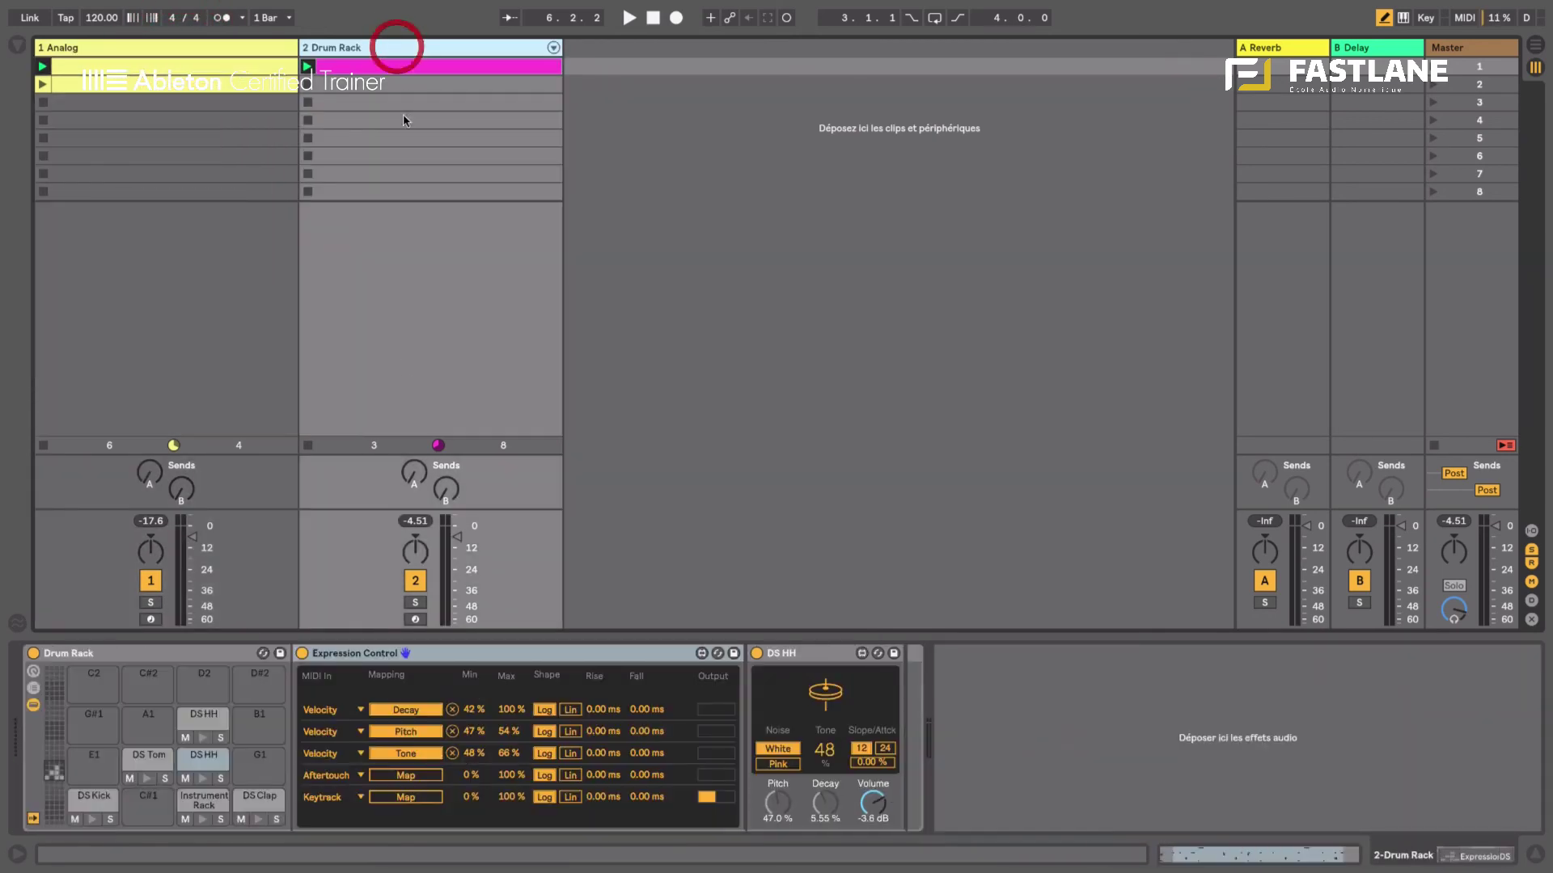
Set the fourth mapping's input to Velocity and target the Analog synth's Unison Detune
{"action": "left_click", "coordinate": [361, 775]}
{"action": "left_click", "coordinate": [347, 804]}
{"action": "left_click", "coordinate": [405, 775]}
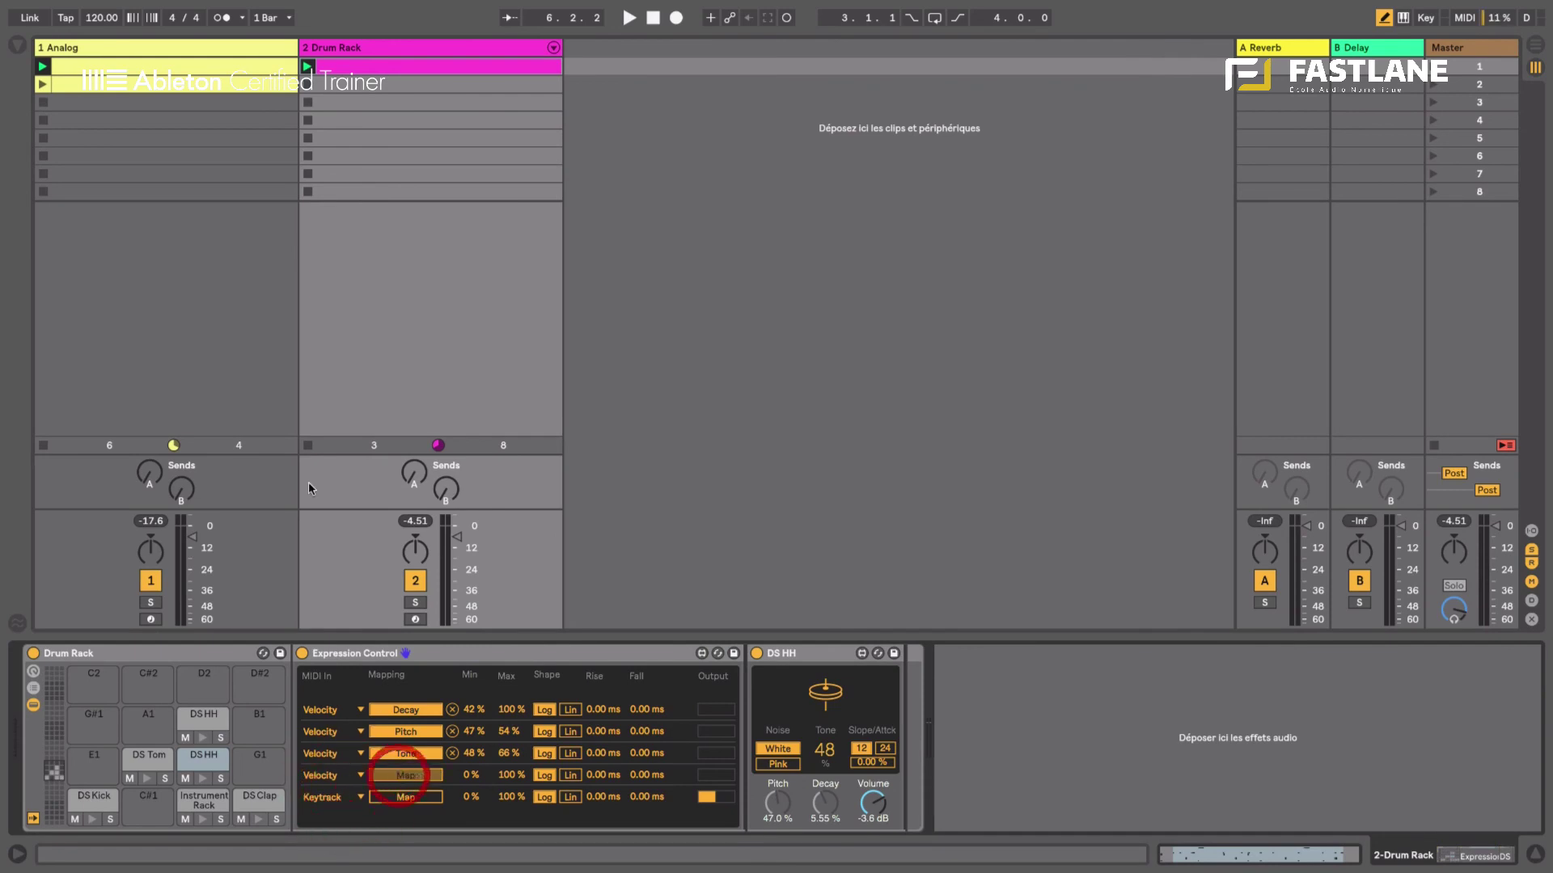
{"action": "left_click", "coordinate": [173, 50]}
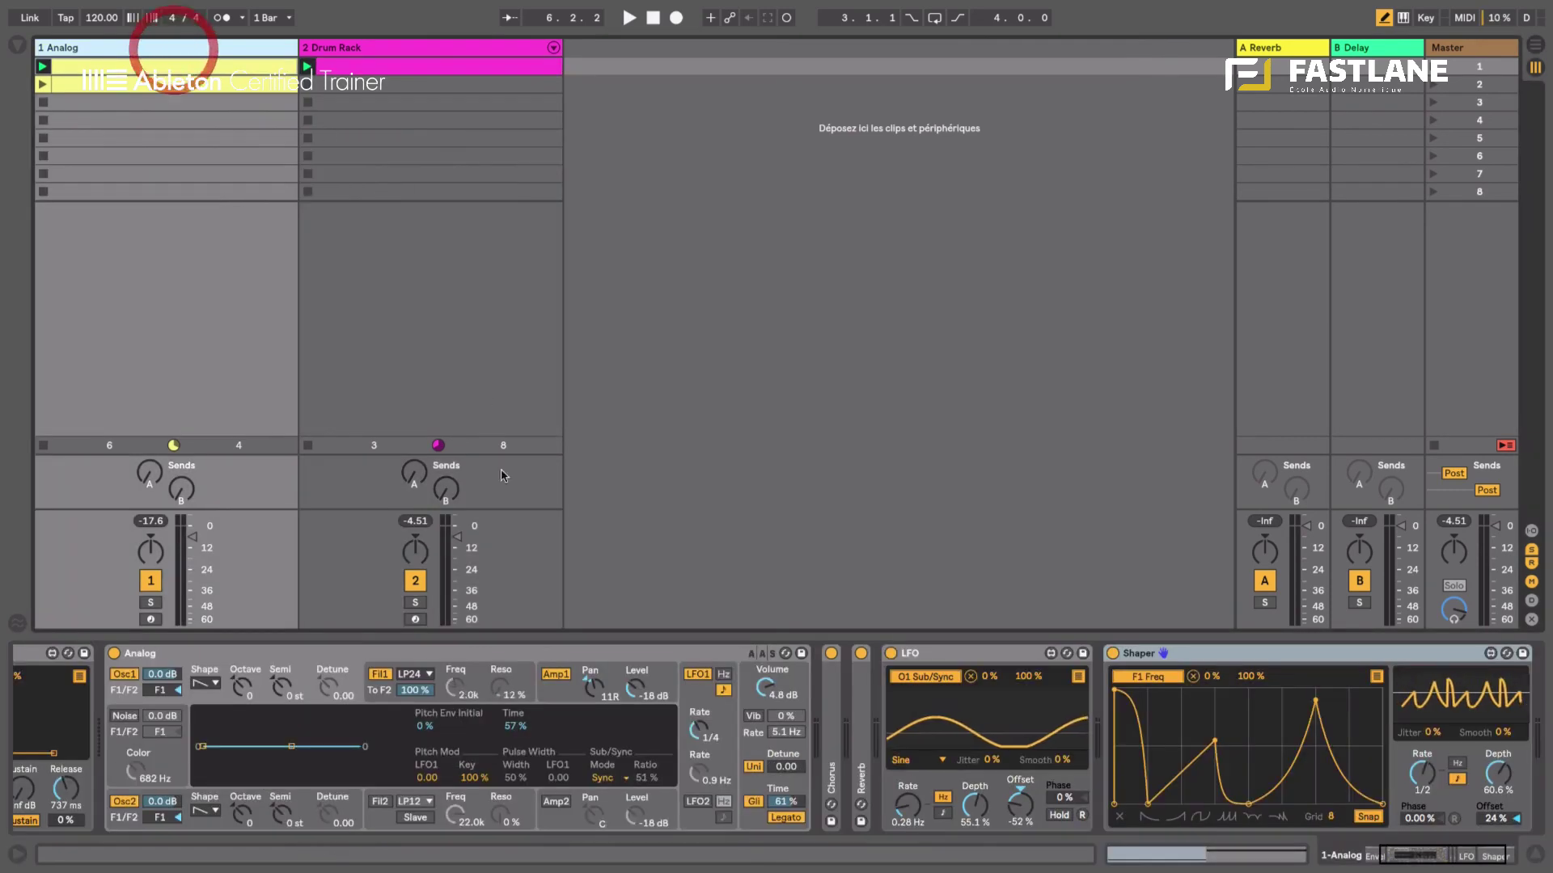
{"action": "left_click", "coordinate": [782, 768]}
Start playback with the Drum Rack track re-enabled and its device chain shown
{"action": "key", "text": "space"}
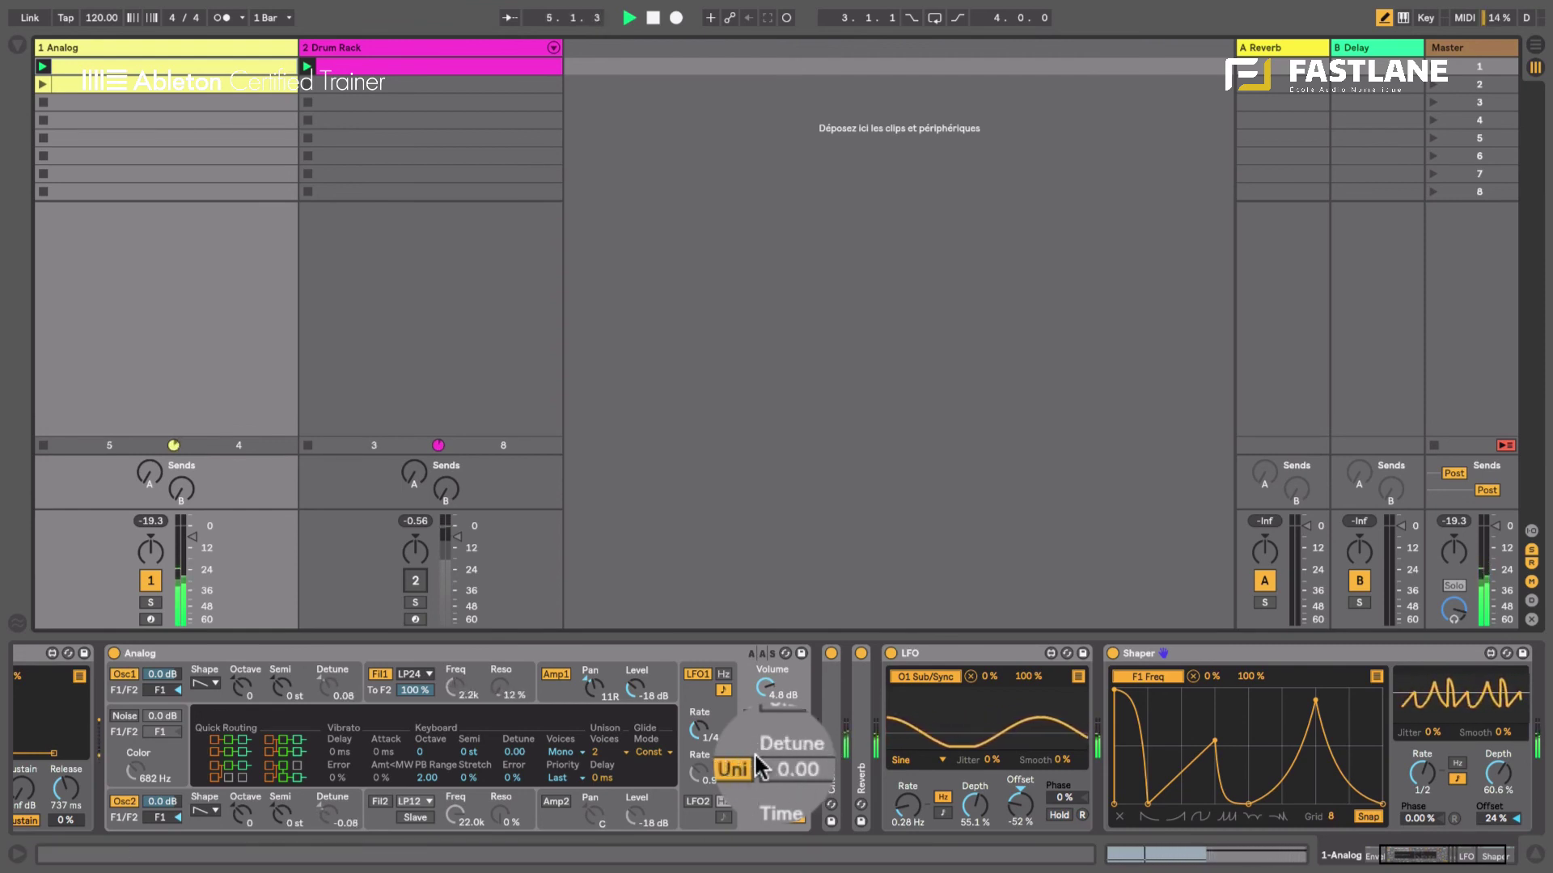
{"action": "left_click", "coordinate": [414, 582]}
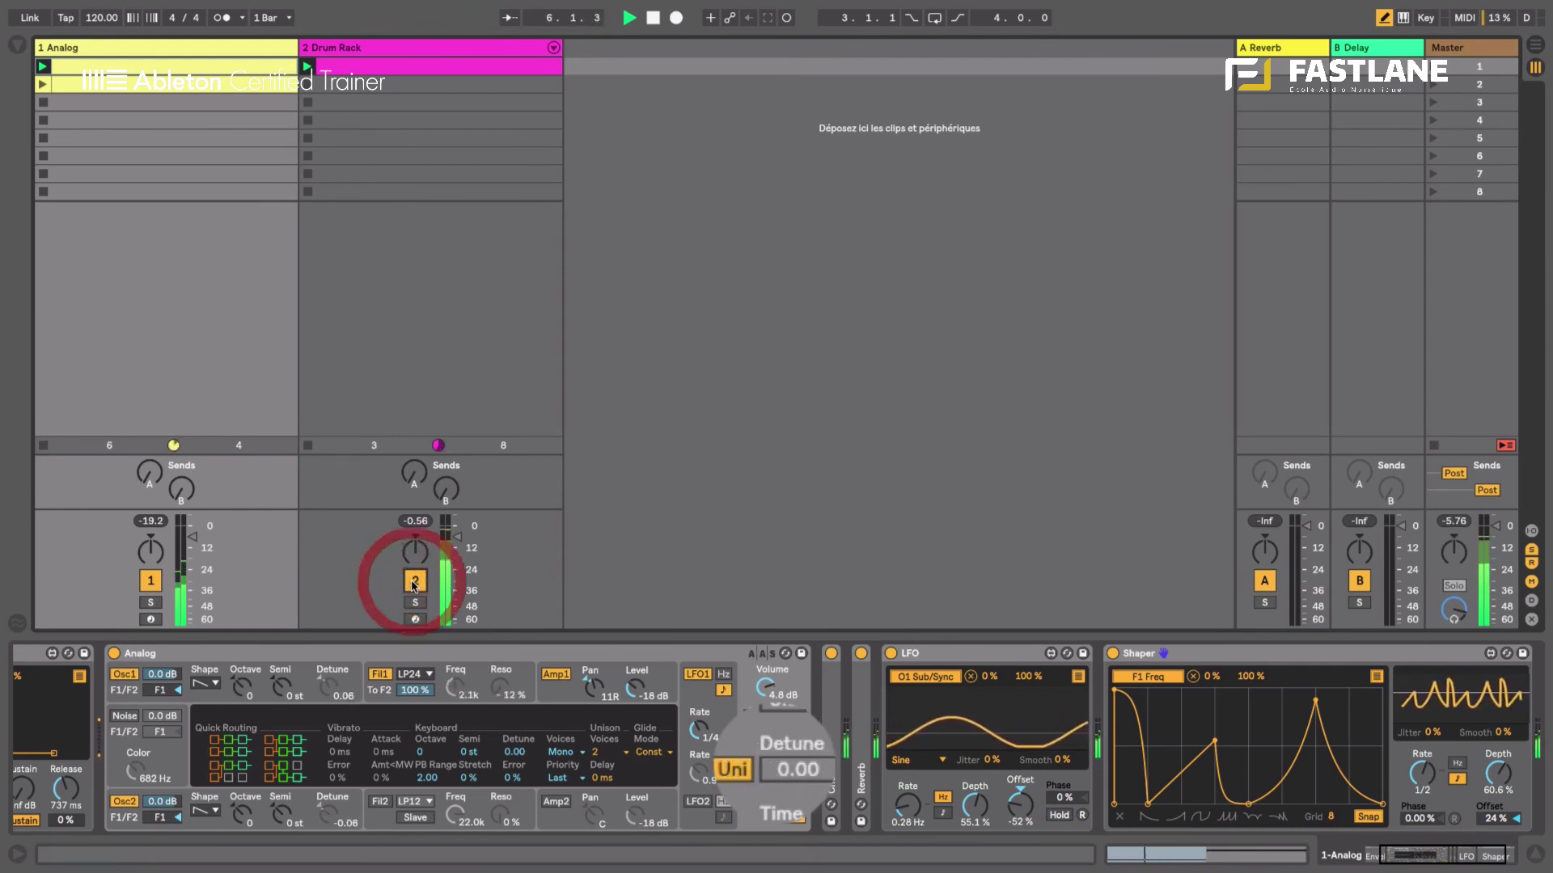
{"action": "left_click", "coordinate": [378, 51]}
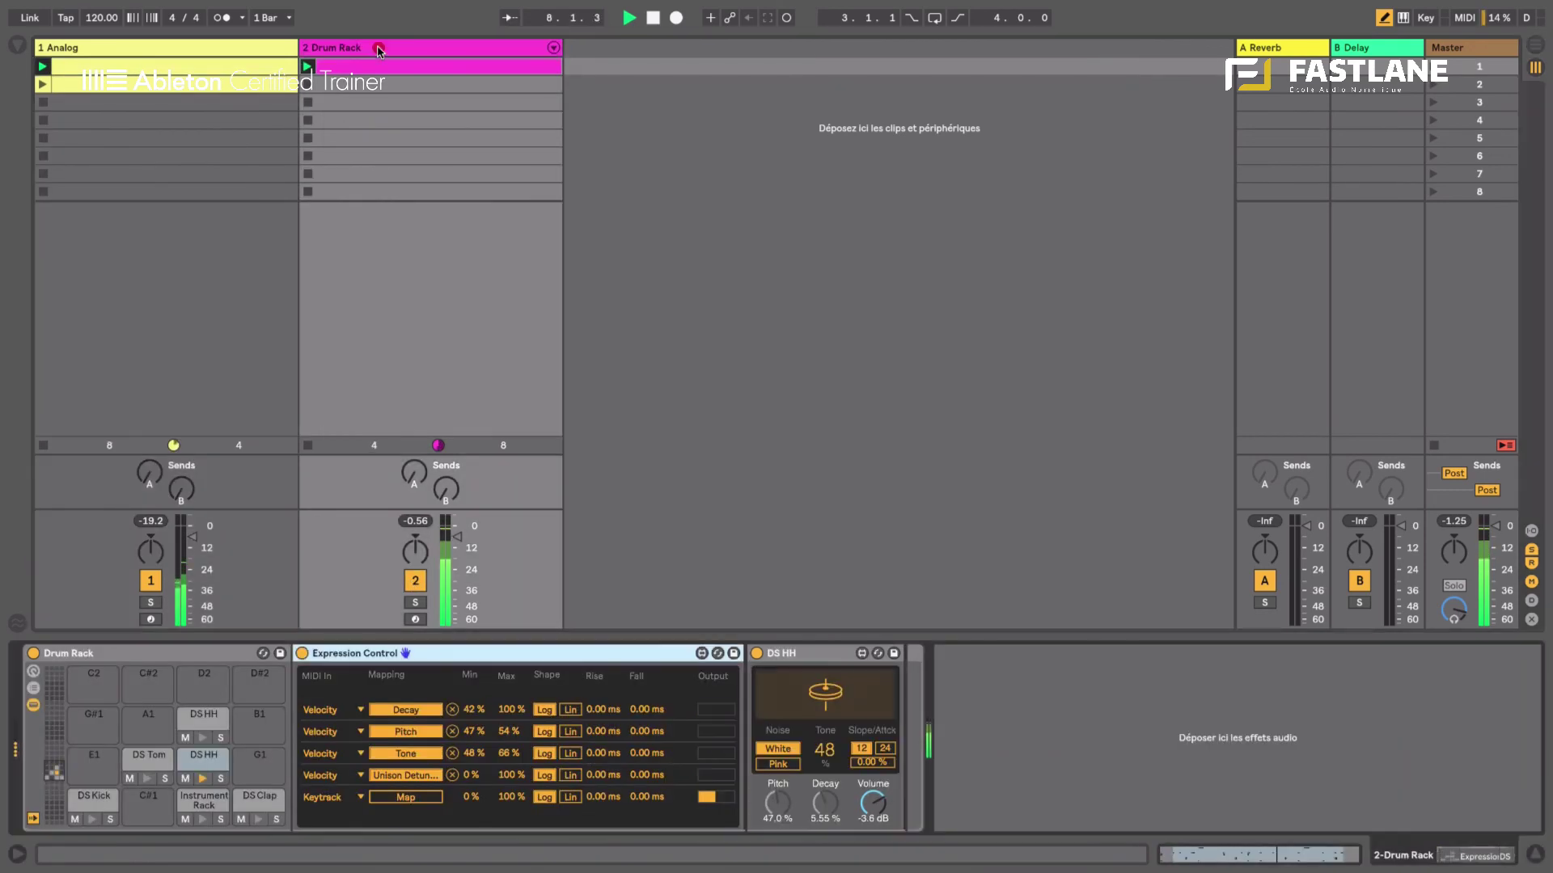